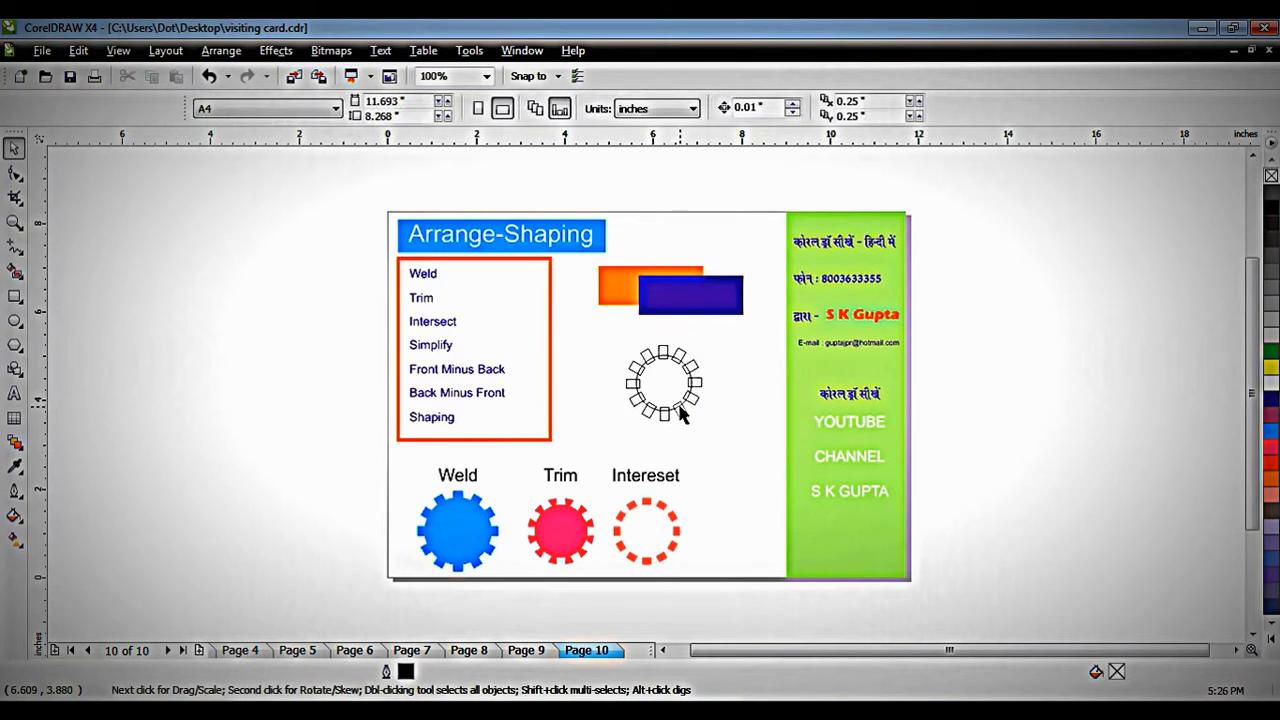
Step: Move the circle out of the rectangle ring and weld the loose rectangle to the rest of the ring
{"action": "left_click_drag", "start_coordinate": [683, 358], "coordinate": [636, 378]}
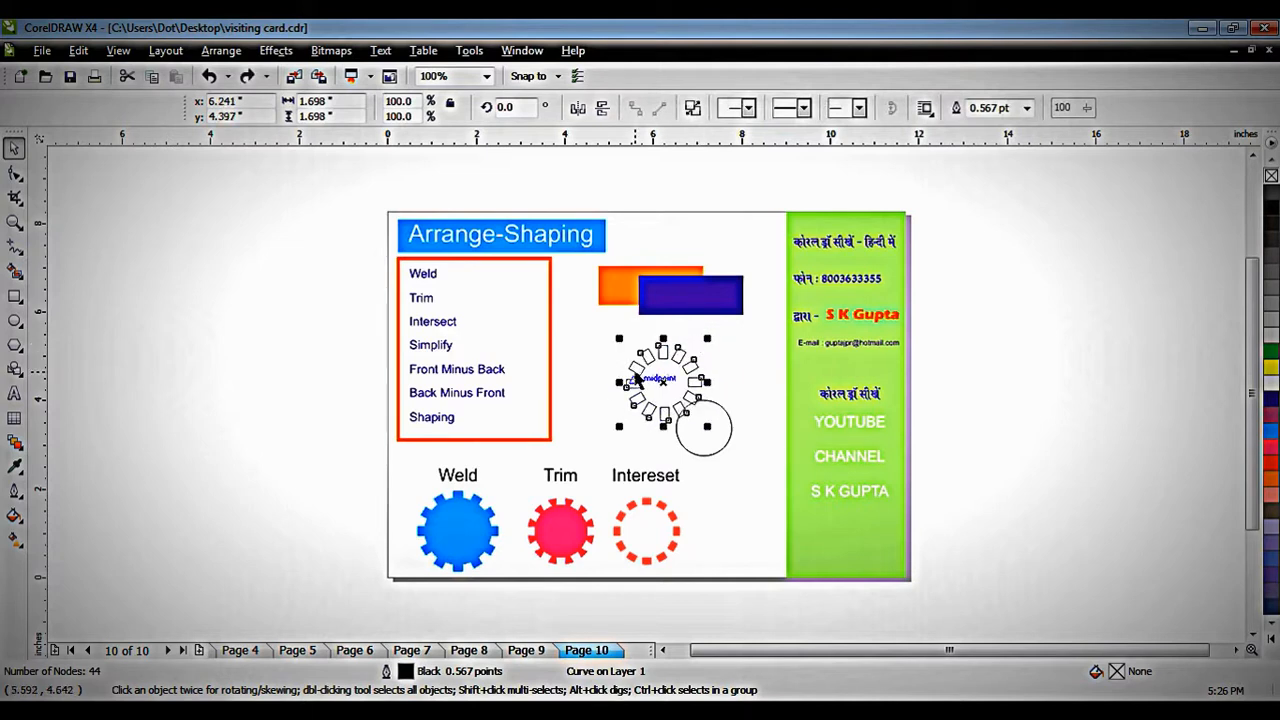
{"action": "left_click", "coordinate": [628, 367]}
{"action": "left_click", "coordinate": [634, 367]}
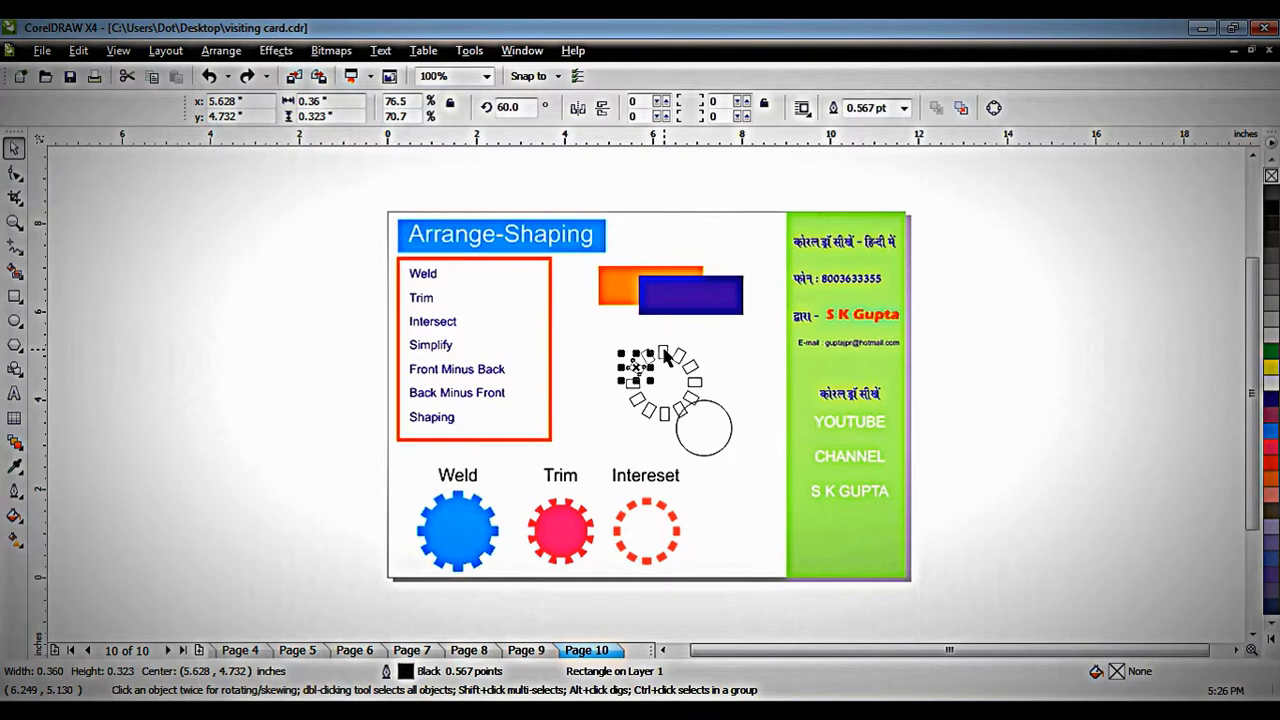
{"action": "left_click", "coordinate": [665, 346], "text": "shift"}
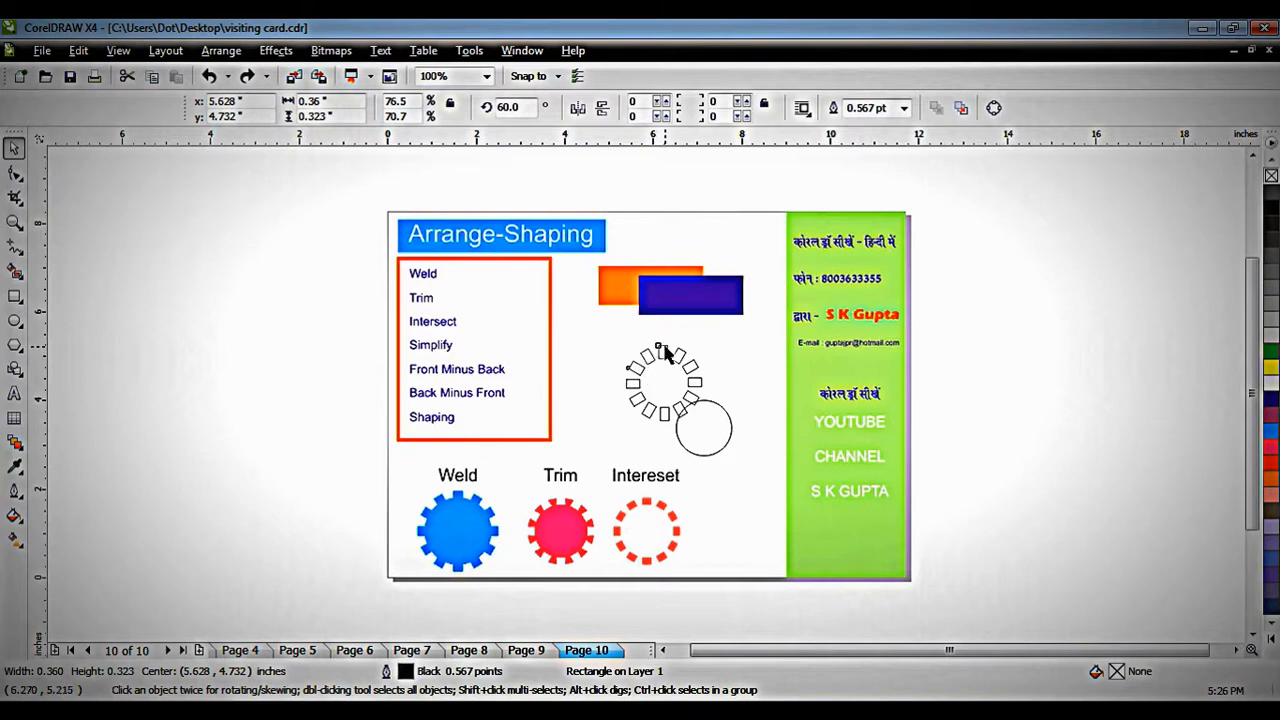
{"action": "left_click", "coordinate": [205, 51]}
{"action": "mouse_move", "coordinate": [400, 357]}
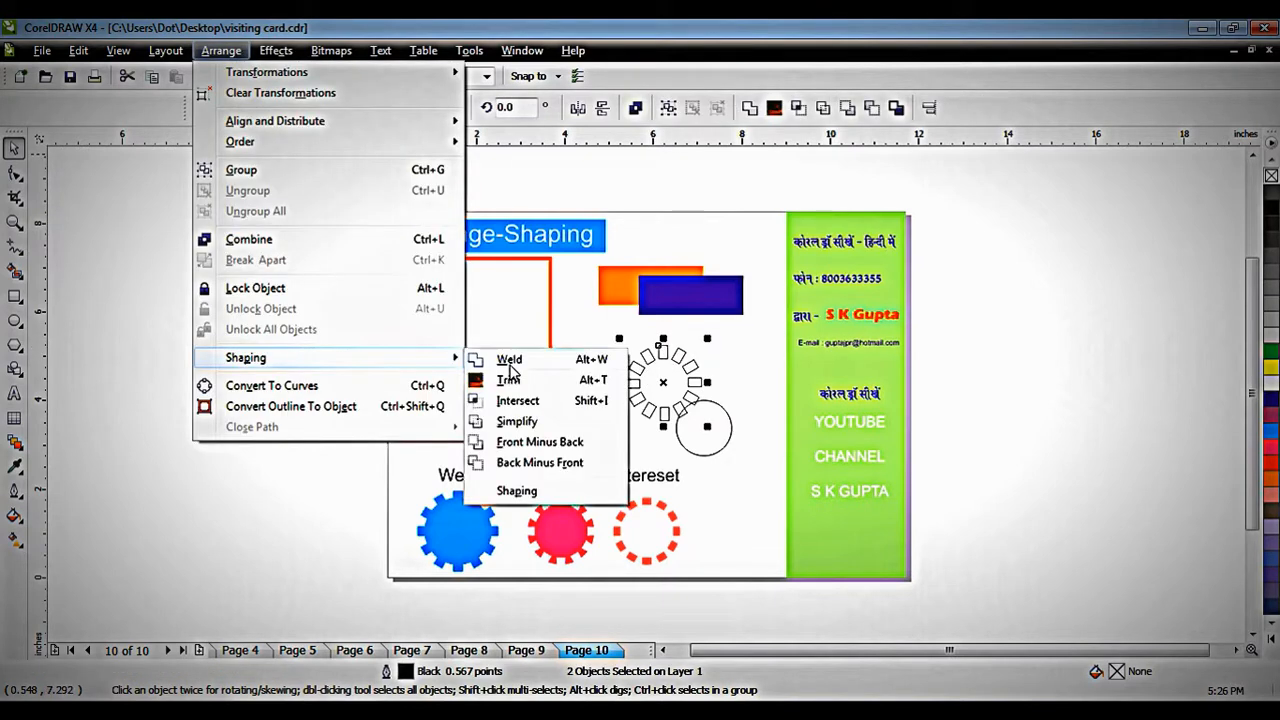
{"action": "left_click", "coordinate": [510, 362]}
{"action": "left_click", "coordinate": [724, 372]}
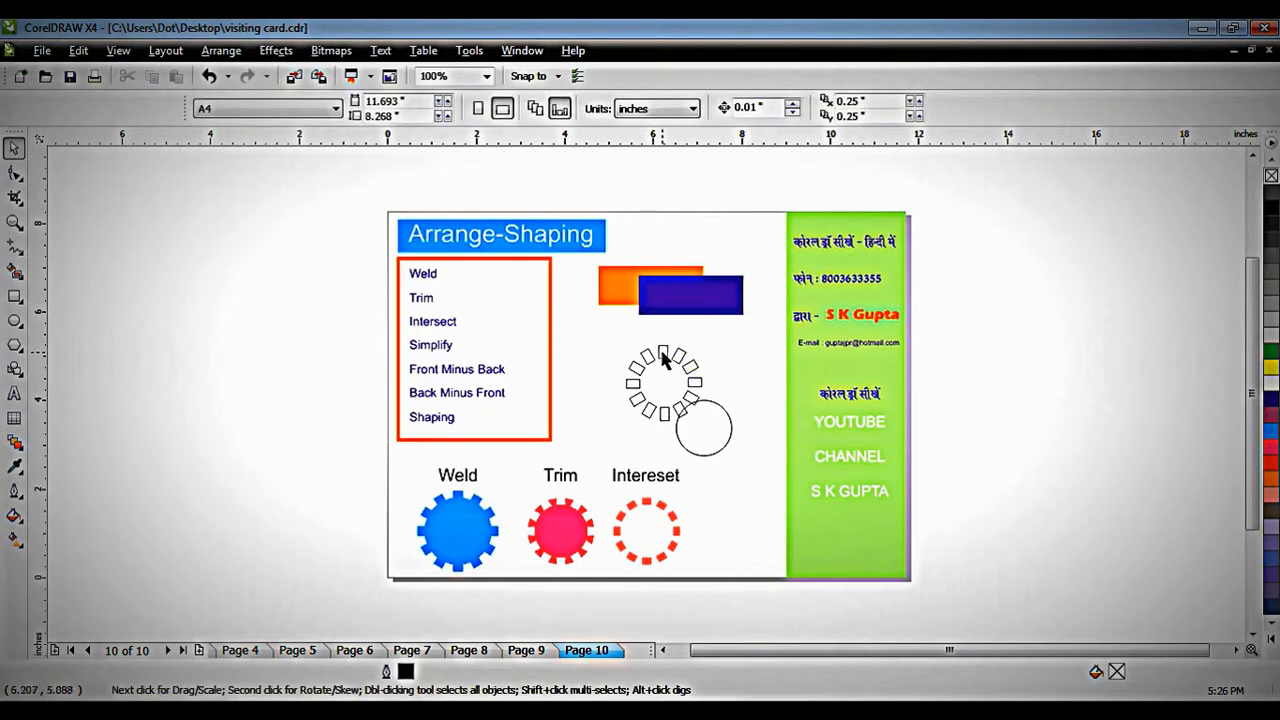
Step: Shift the welded rectangle ring to the left and centre the circle inside it
{"action": "left_click_drag", "start_coordinate": [663, 360], "coordinate": [625, 368]}
{"action": "left_click_drag", "start_coordinate": [696, 403], "coordinate": [724, 397]}
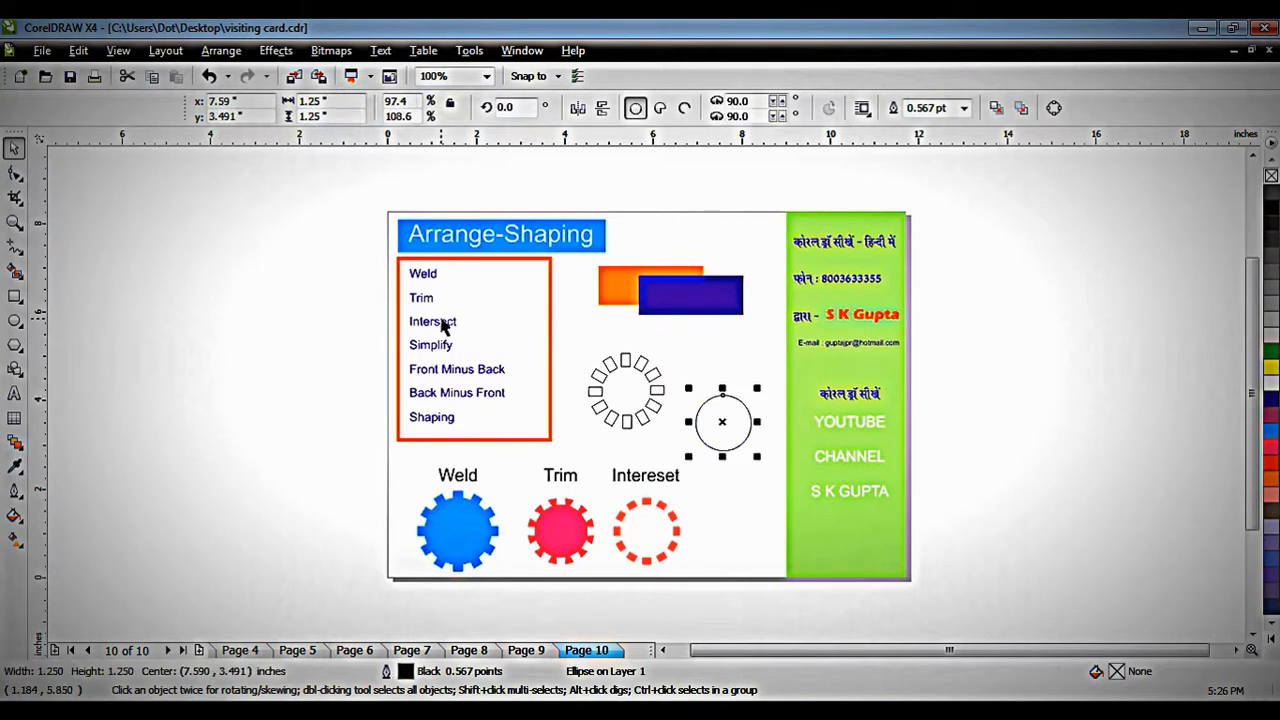
{"action": "left_click_drag", "start_coordinate": [718, 423], "coordinate": [621, 392]}
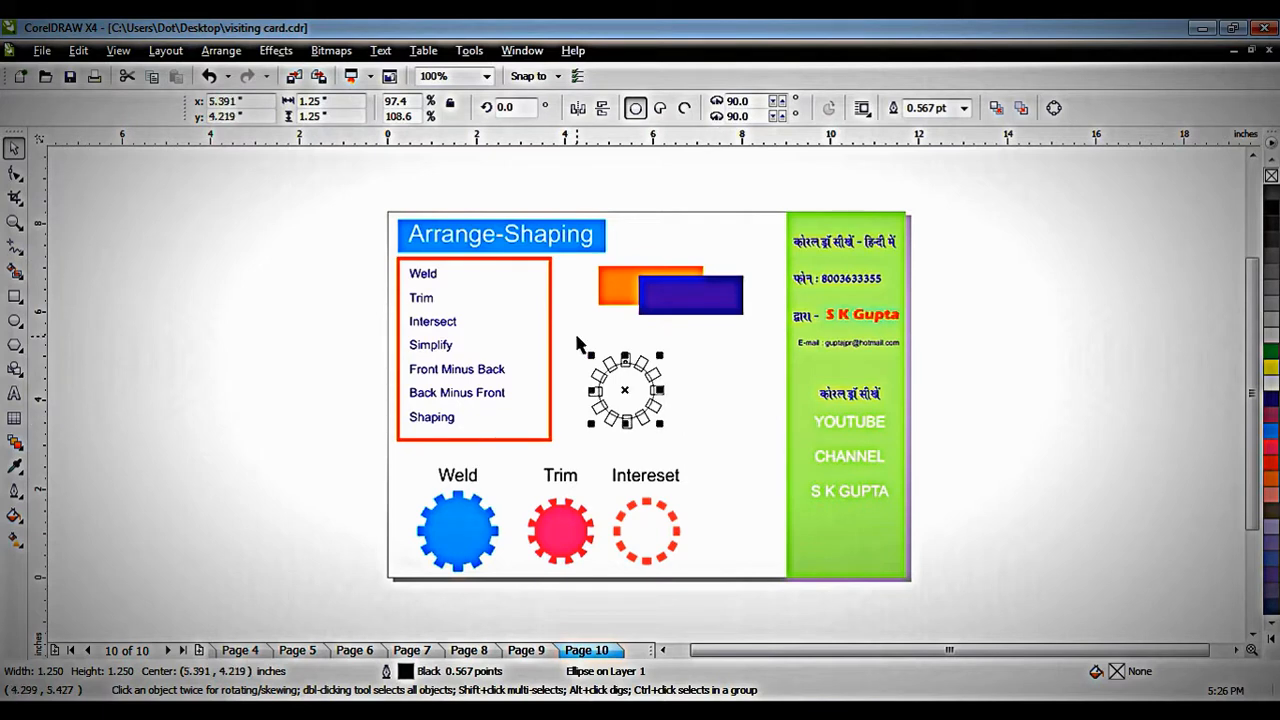
Step: Intersect the circle with the rectangle ring and pull the ring and the intersected segments away from the circle
{"action": "left_click_drag", "start_coordinate": [578, 343], "coordinate": [700, 452]}
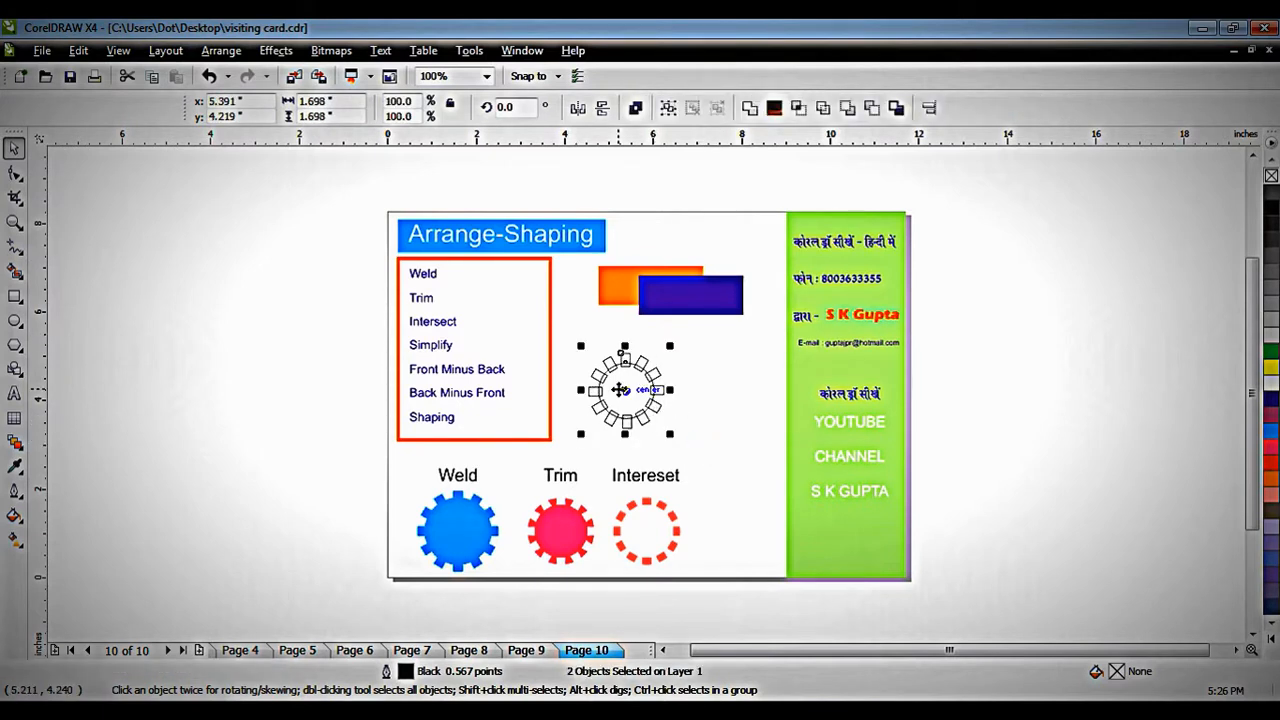
{"action": "left_click_drag", "start_coordinate": [620, 389], "coordinate": [648, 389]}
{"action": "left_click", "coordinate": [236, 52]}
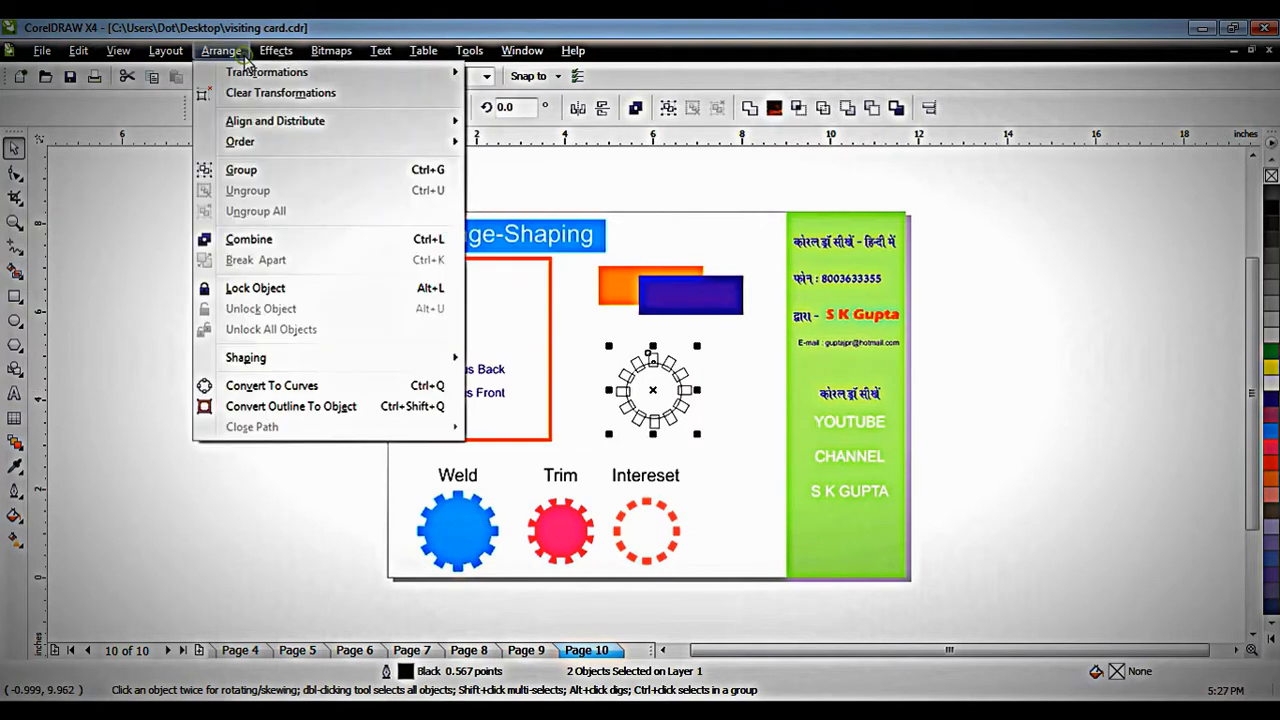
{"action": "mouse_move", "coordinate": [312, 362]}
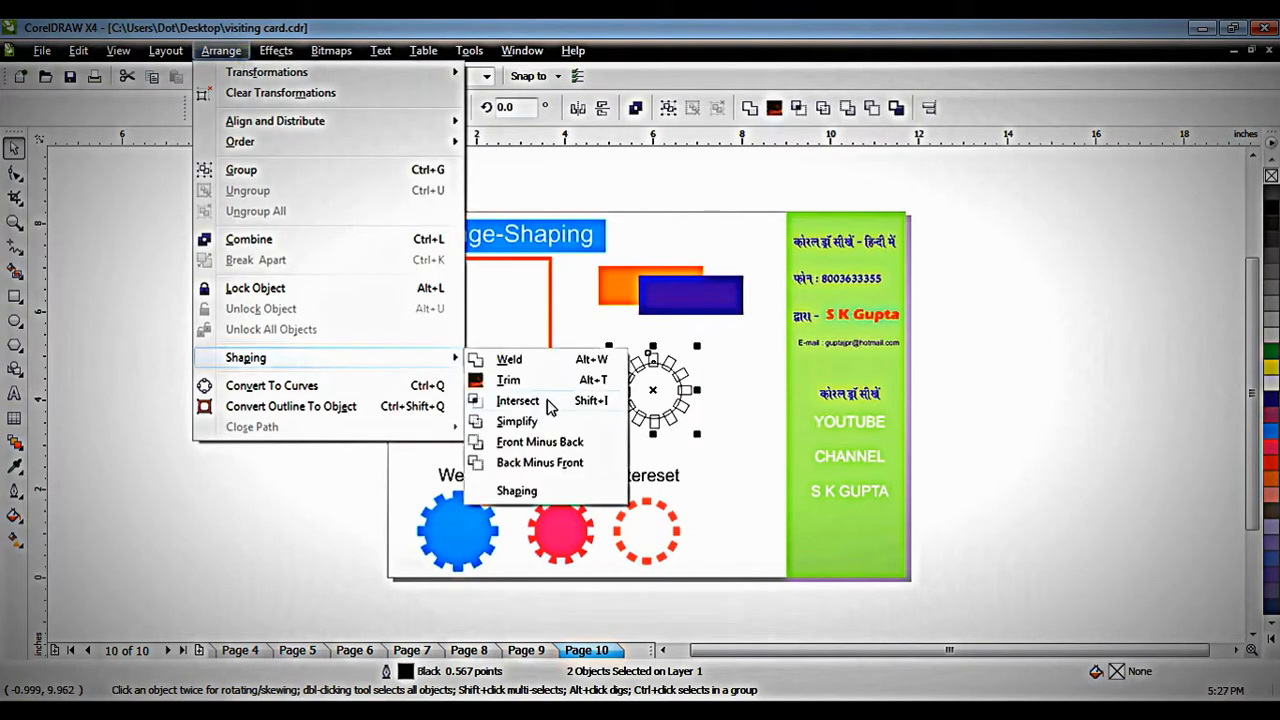
{"action": "left_click", "coordinate": [546, 398]}
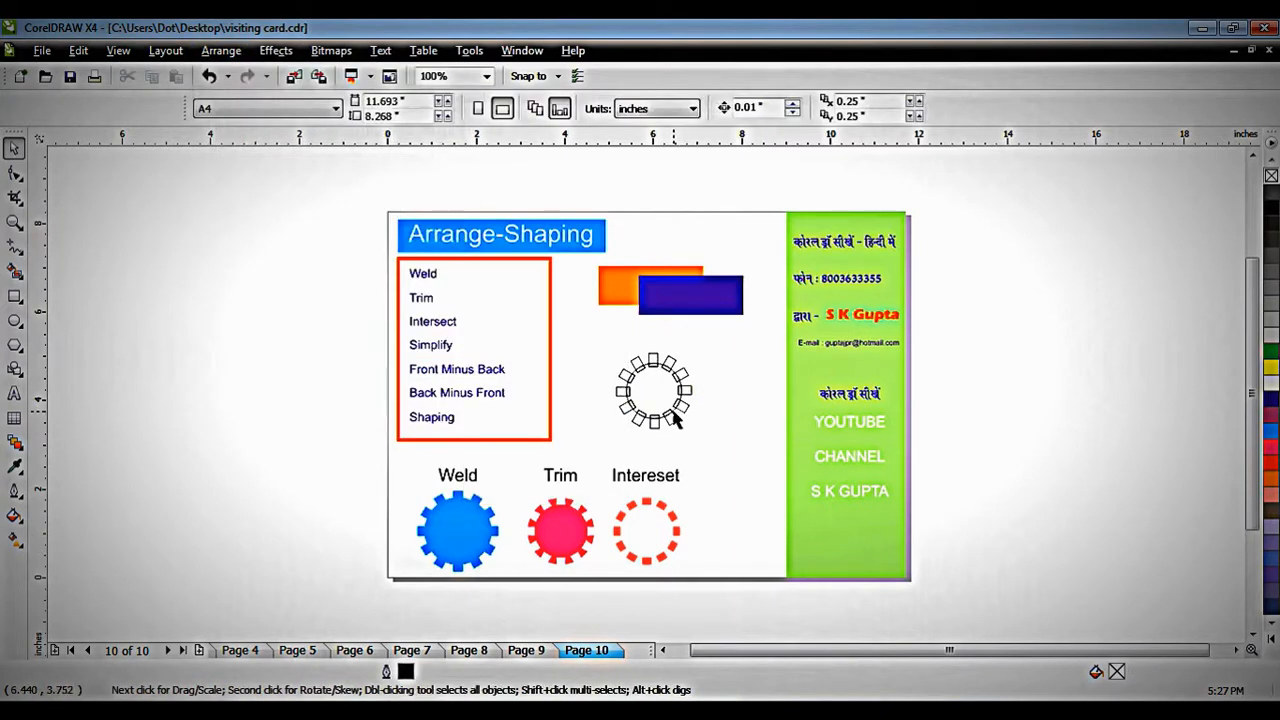
{"action": "left_click_drag", "start_coordinate": [676, 420], "coordinate": [761, 402]}
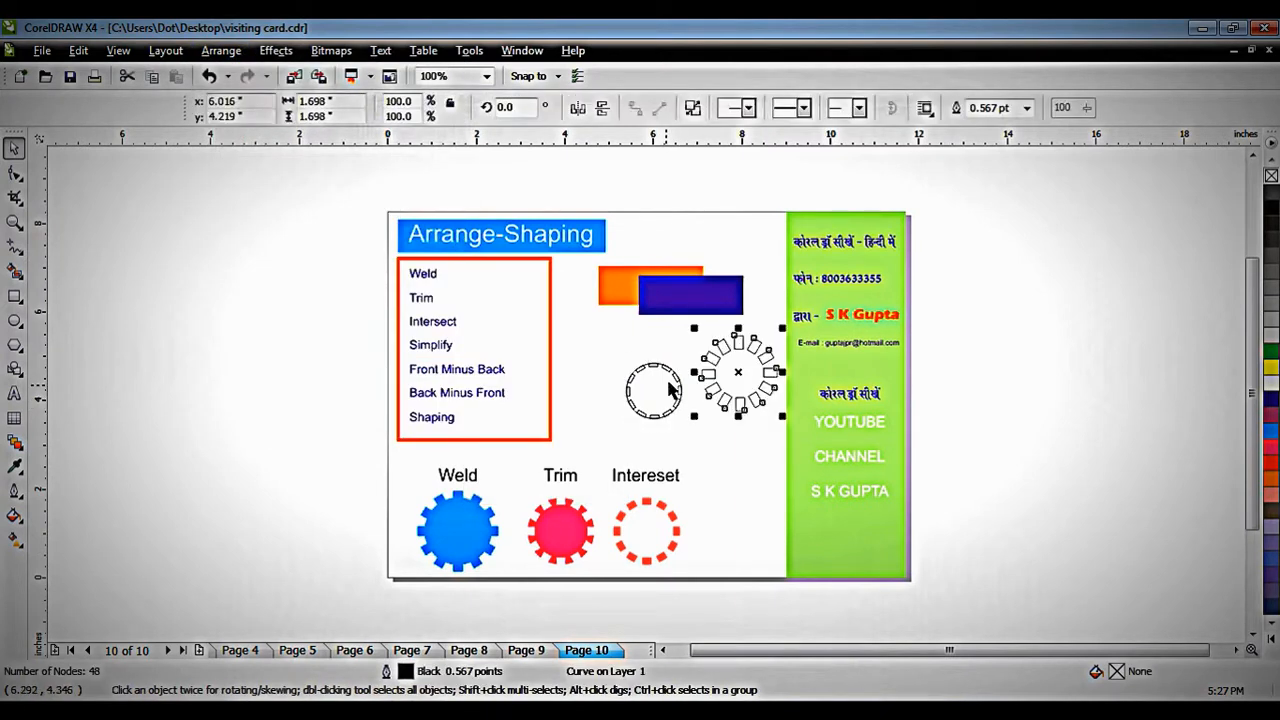
{"action": "left_click_drag", "start_coordinate": [662, 364], "coordinate": [668, 332]}
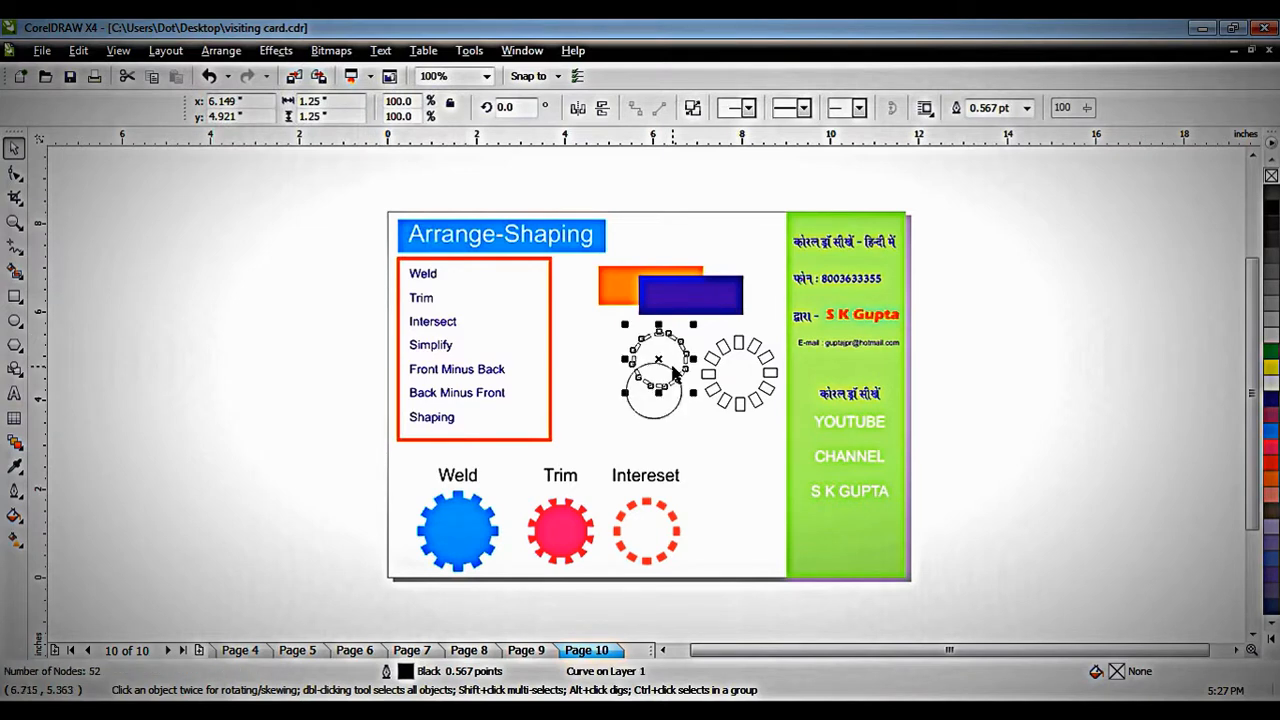
Step: Delete the plain circle and recolour the intersected ring segments, trying 20% Black, red and the pink-red swatch
{"action": "left_click", "coordinate": [669, 412]}
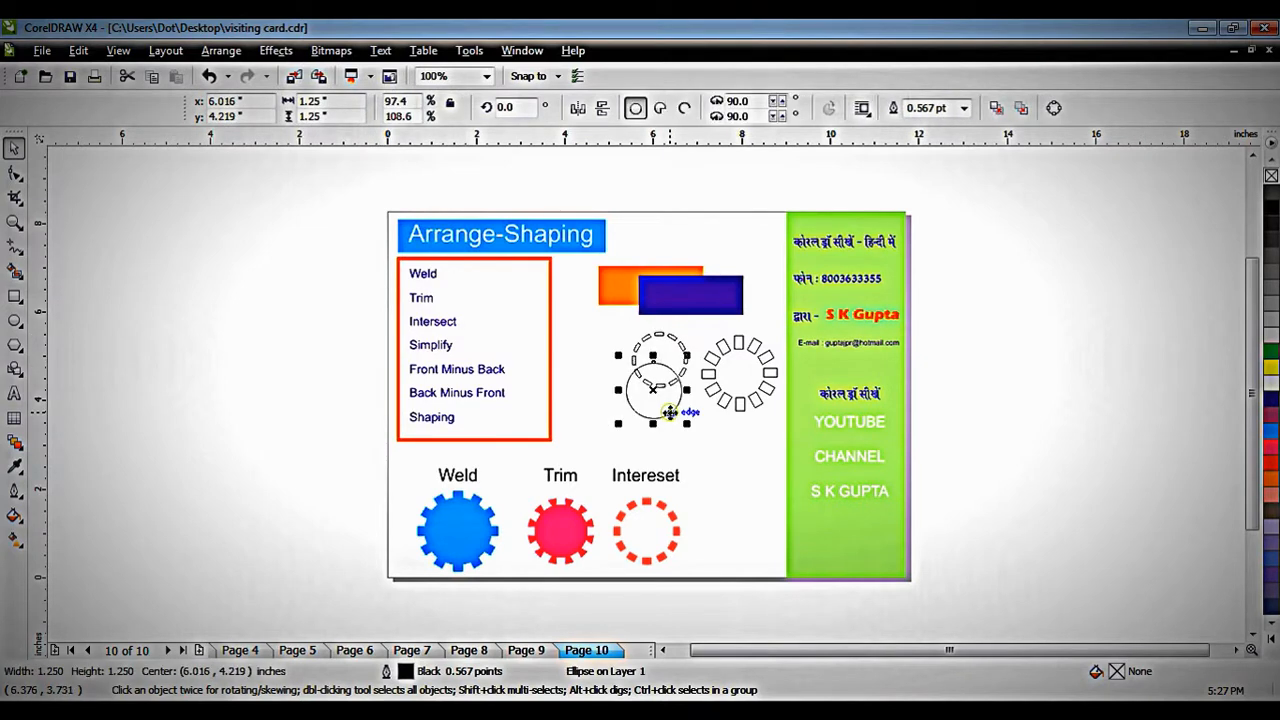
{"action": "key", "text": "Delete"}
{"action": "left_click", "coordinate": [670, 384]}
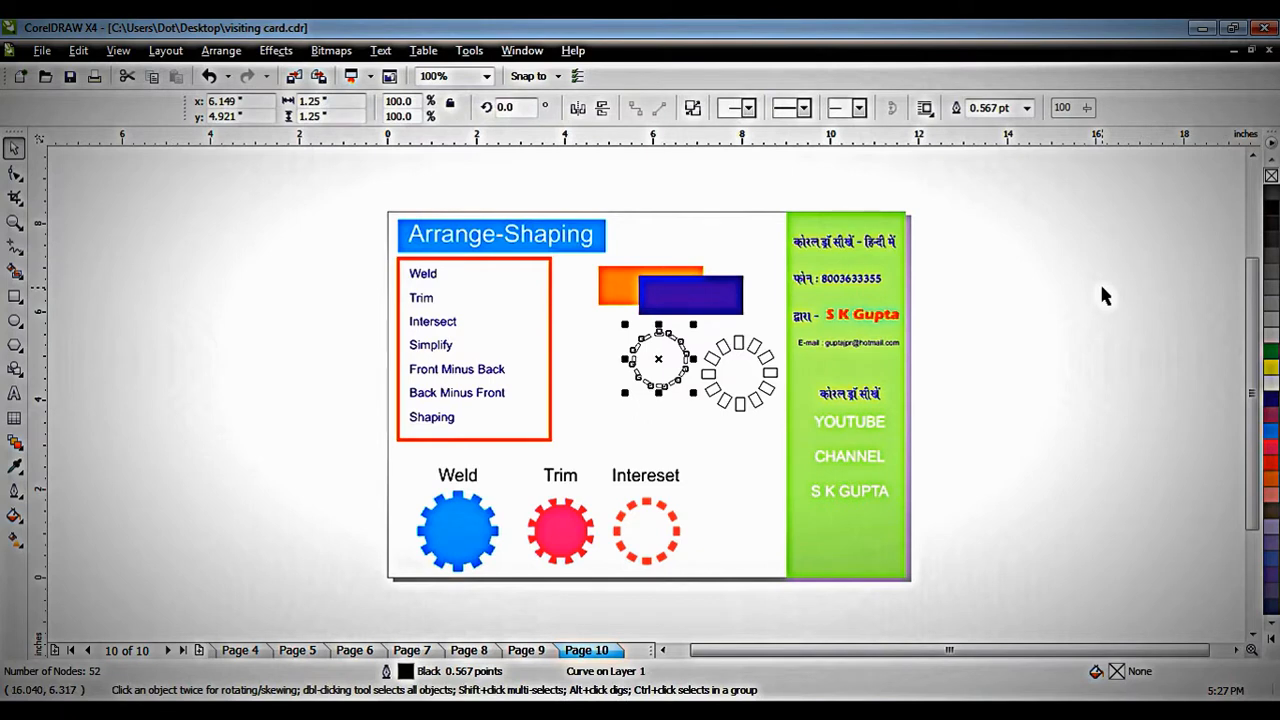
{"action": "left_click", "coordinate": [1266, 320]}
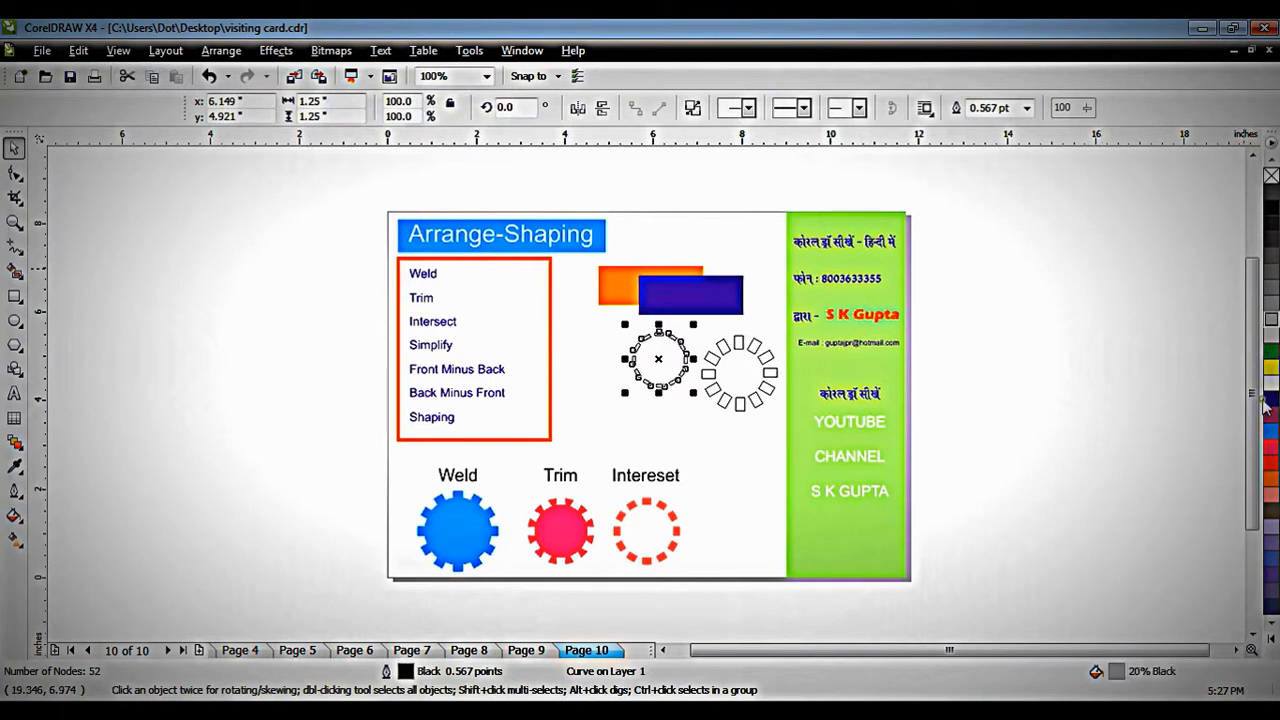
{"action": "left_click", "coordinate": [1271, 463]}
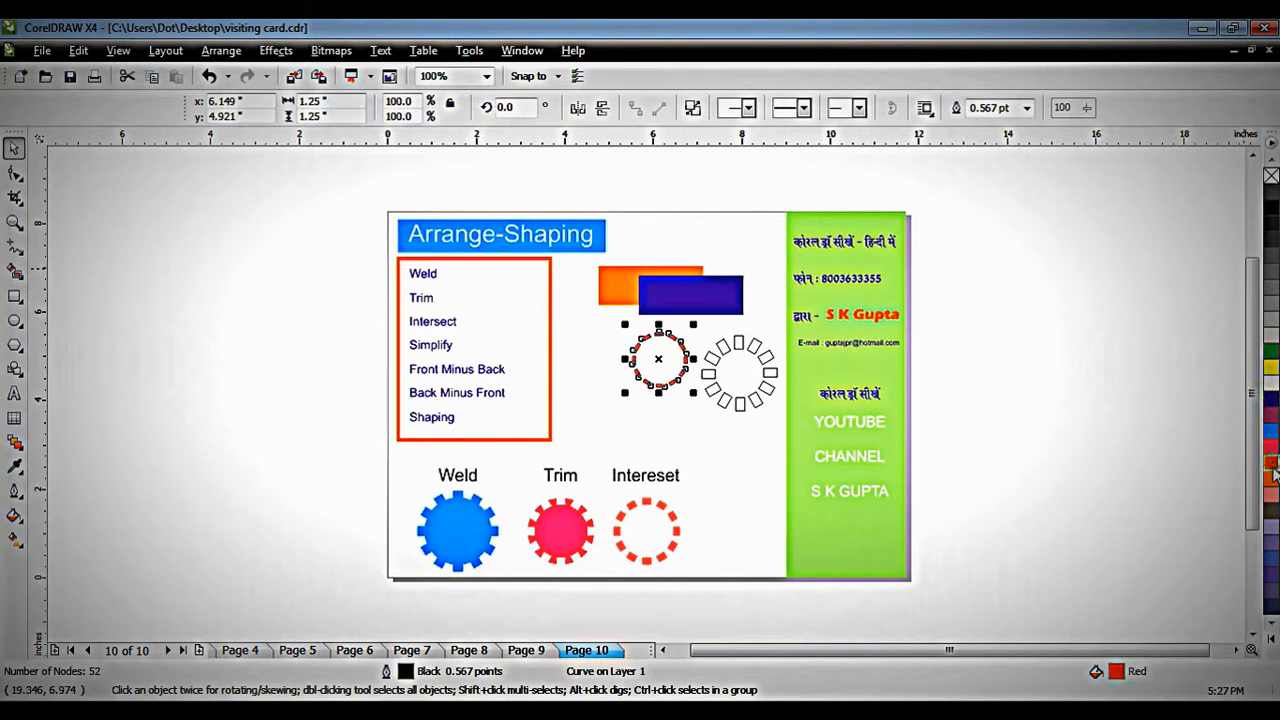
{"action": "left_click", "coordinate": [1270, 448]}
{"action": "left_click", "coordinate": [1061, 330]}
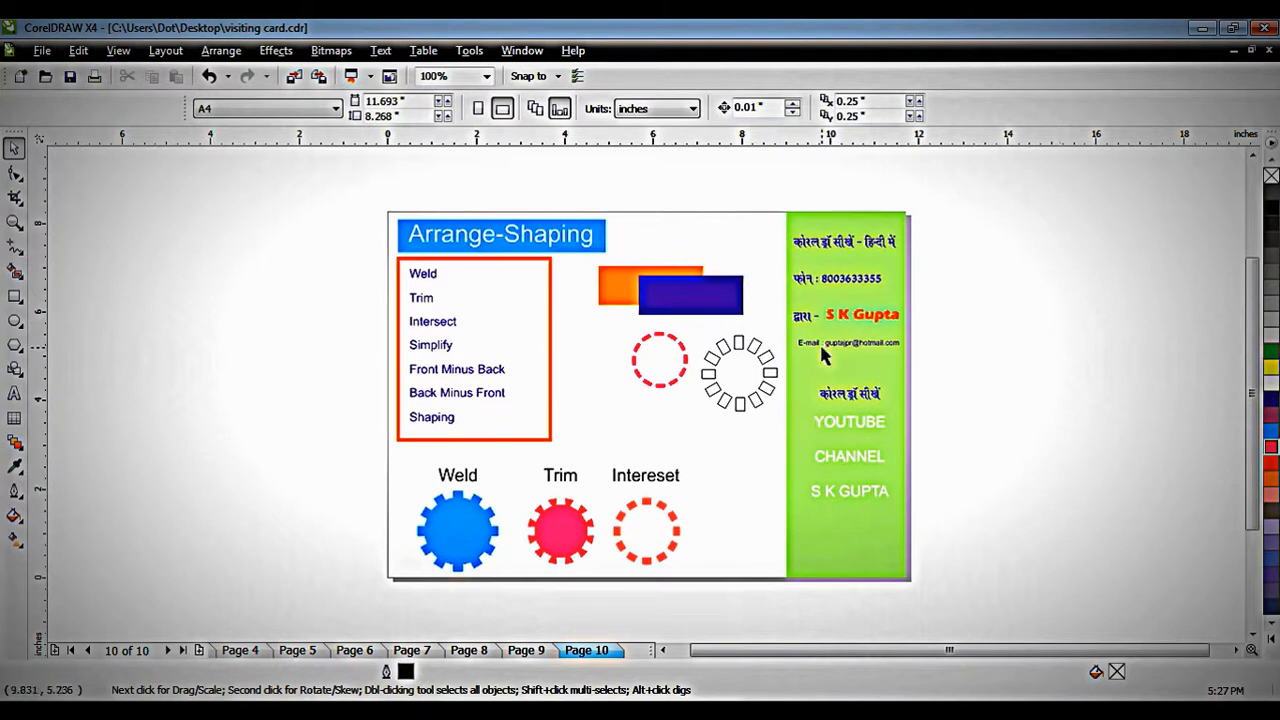
Step: Undo the recolouring of the intersected segments and the deletion of the circle
{"action": "key", "text": "ctrl+z"}
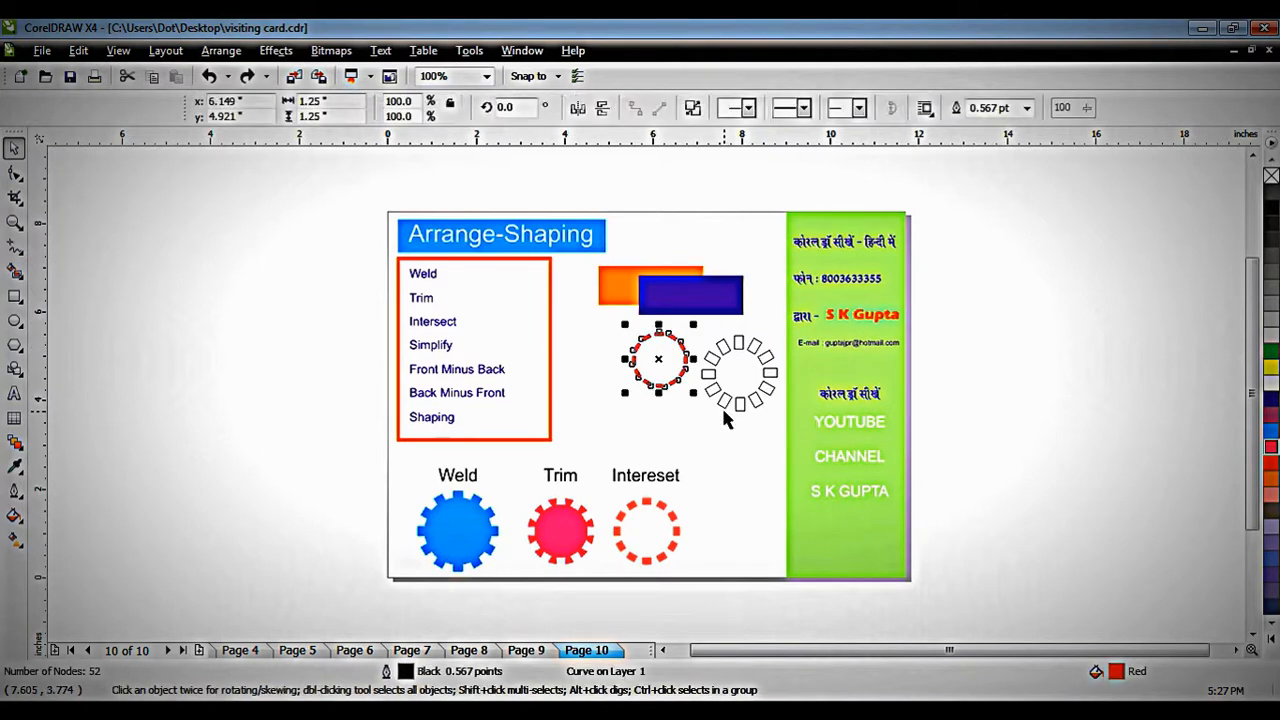
{"action": "key", "text": "ctrl+z"}
{"action": "key", "text": "ctrl+z"}
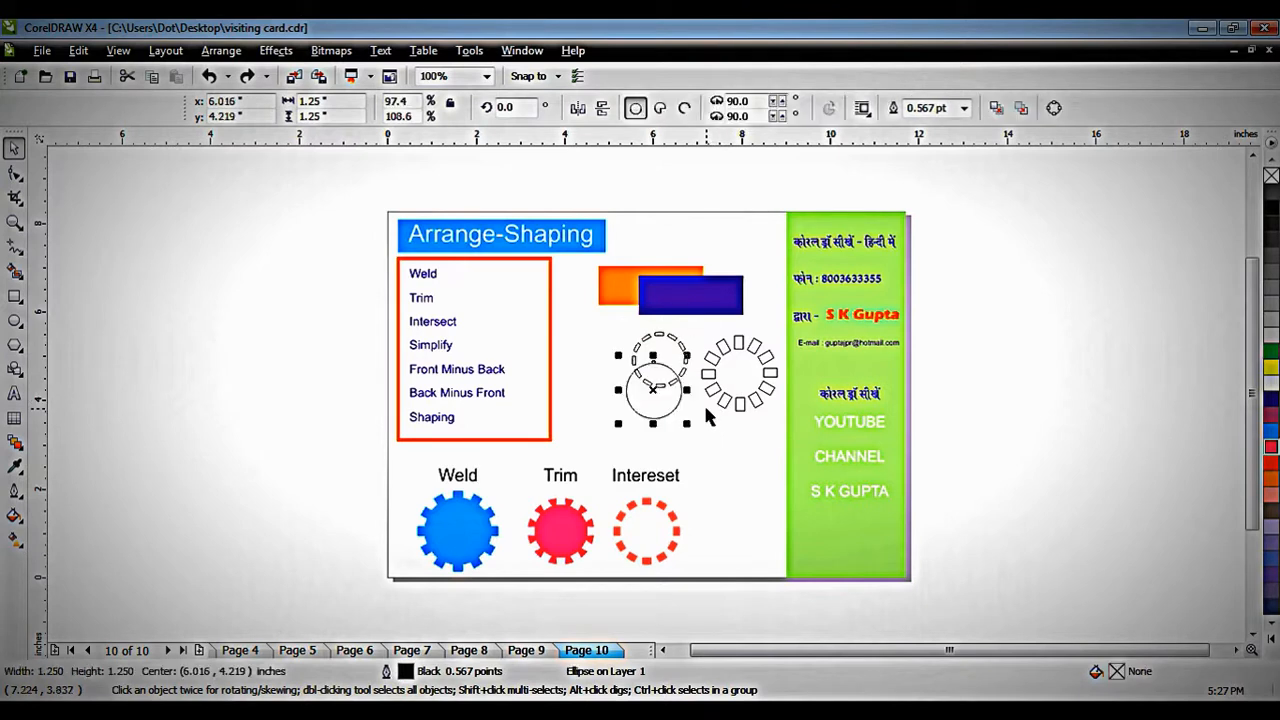
Step: Move the circle down and to the right, clear of the intersected ring segments
{"action": "left_click", "coordinate": [682, 412]}
{"action": "left_click_drag", "start_coordinate": [681, 412], "coordinate": [704, 435]}
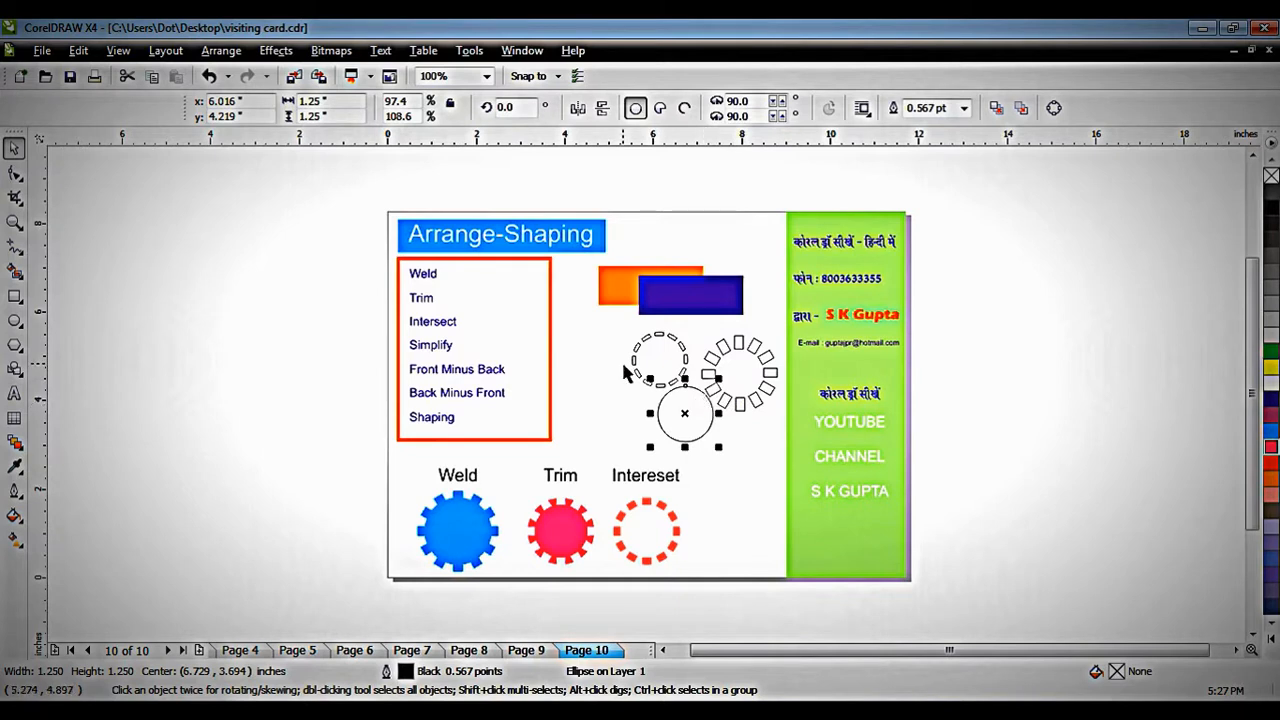
Step: Give the intersected ring segments a green fill and outline, and delete them from the page
{"action": "left_click", "coordinate": [673, 345]}
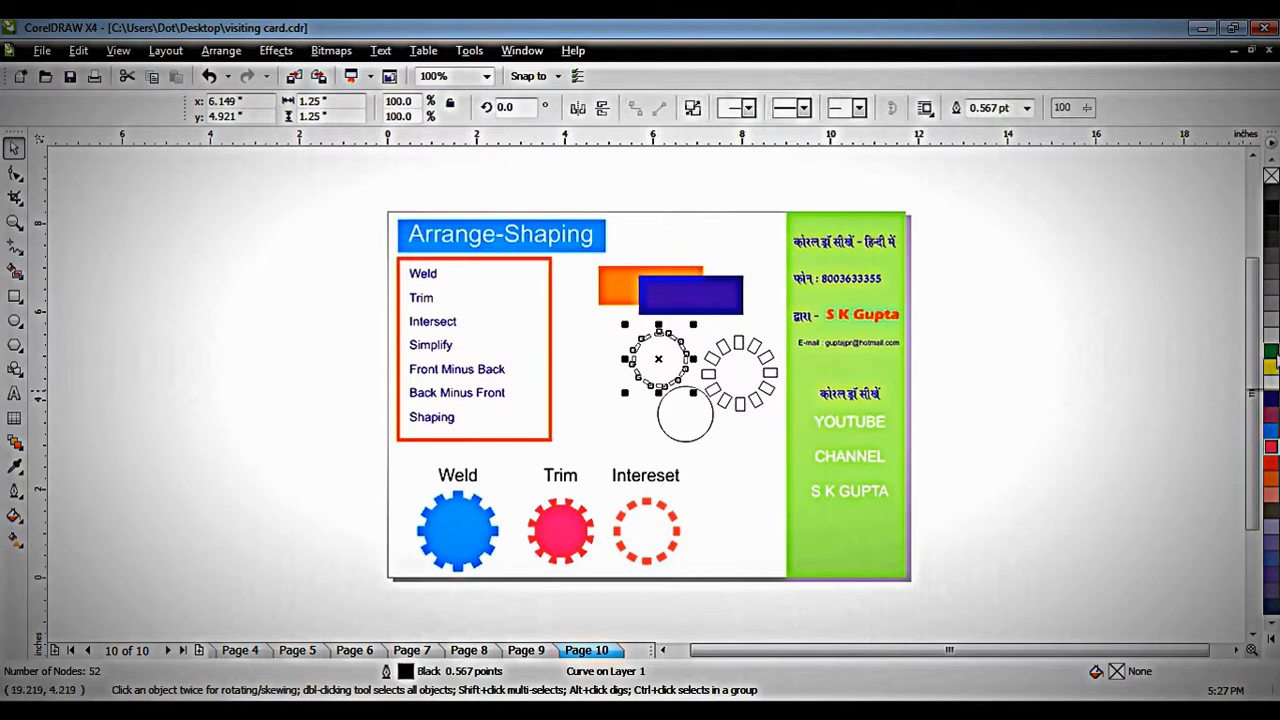
{"action": "left_click", "coordinate": [1272, 352]}
{"action": "right_click", "coordinate": [1272, 352]}
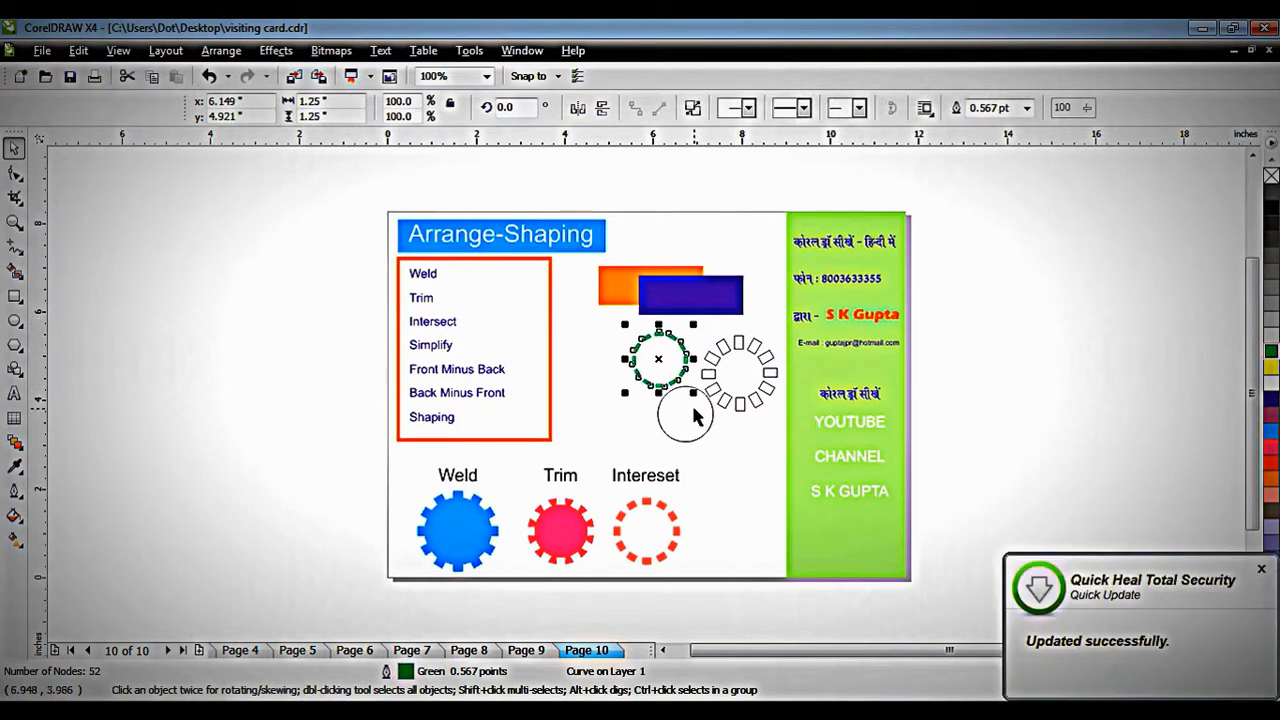
{"action": "key", "text": "Delete"}
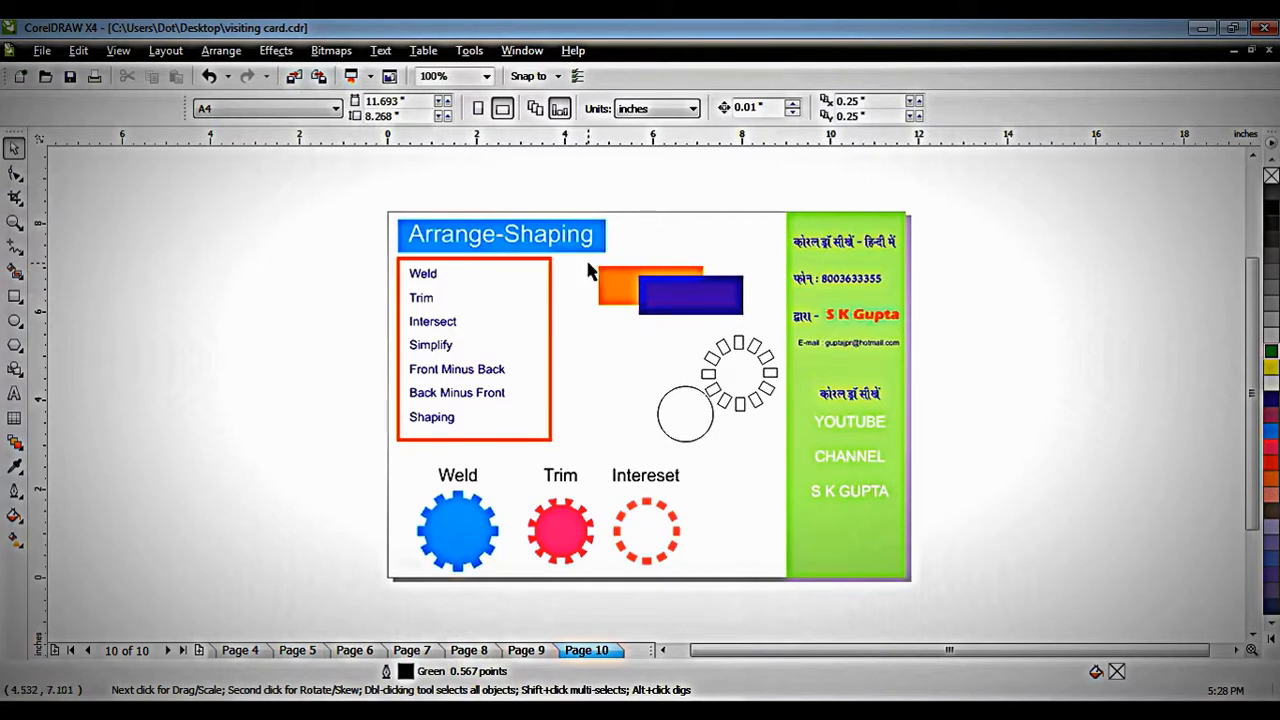
Step: Try Simplify on the overlapping orange and blue rectangles, moving the blue one aside to check the cut, and undo it
{"action": "left_click_drag", "start_coordinate": [588, 268], "coordinate": [778, 326]}
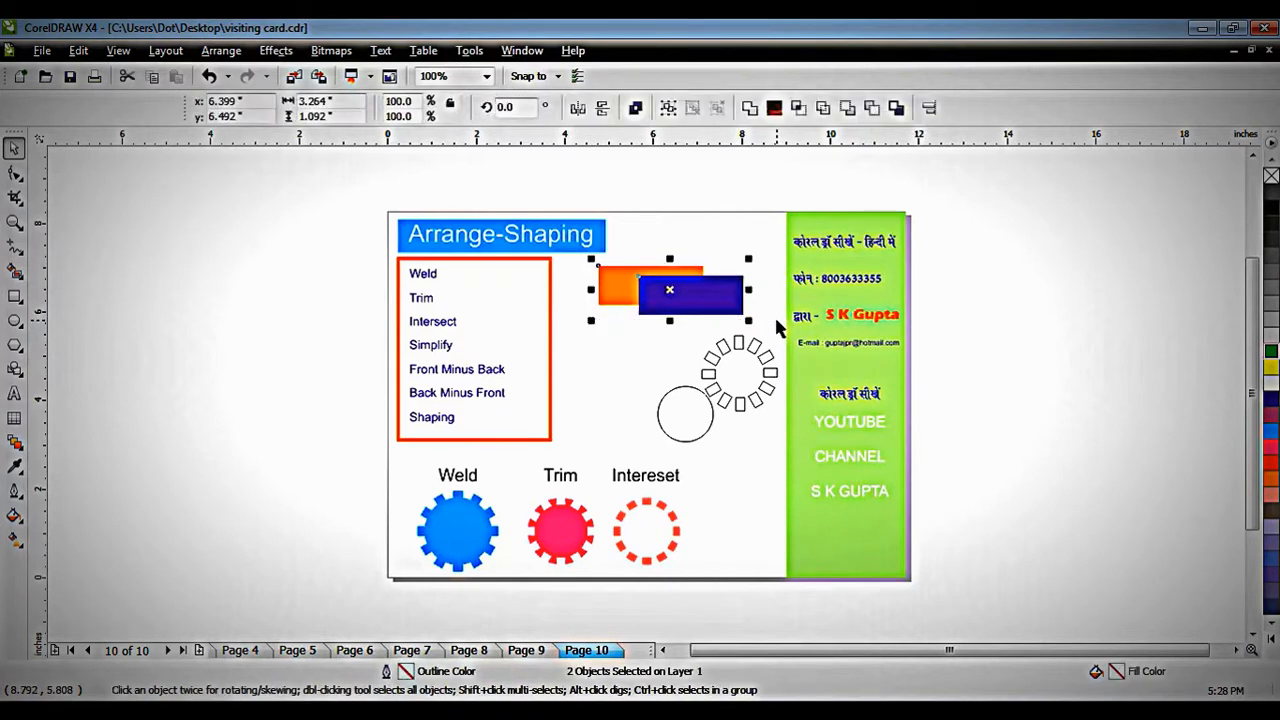
{"action": "left_click", "coordinate": [224, 51]}
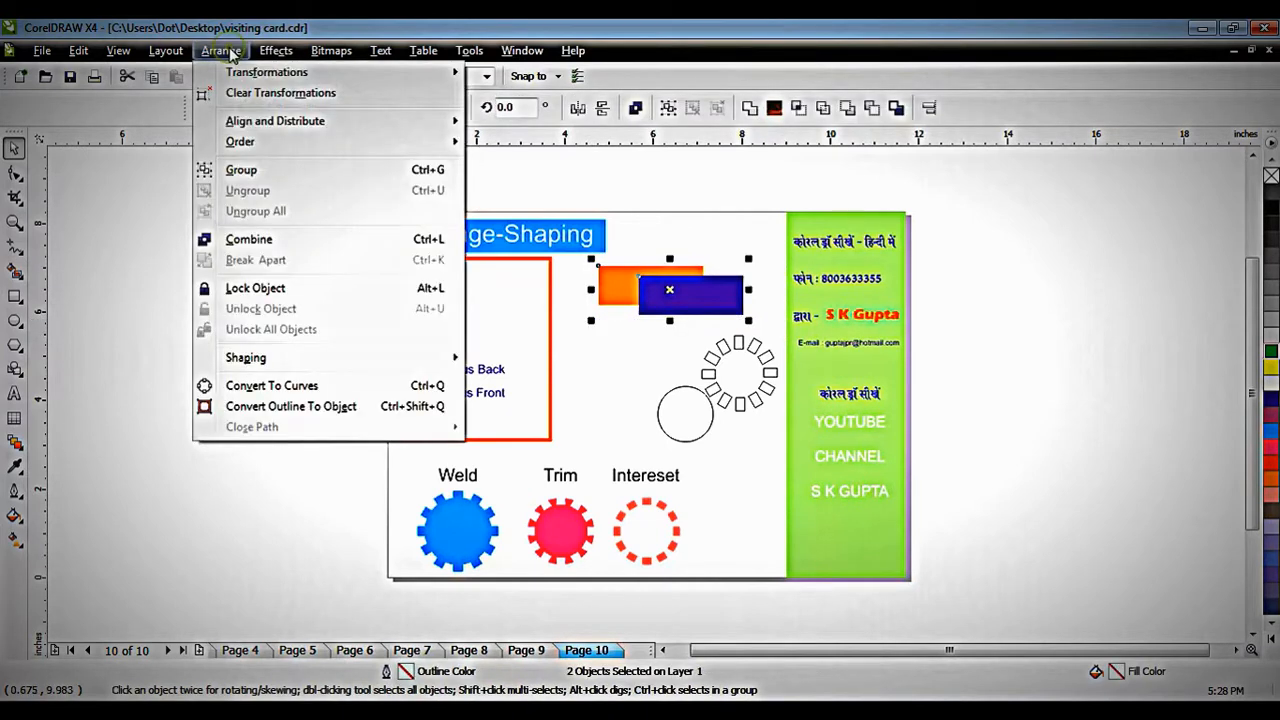
{"action": "mouse_move", "coordinate": [251, 357]}
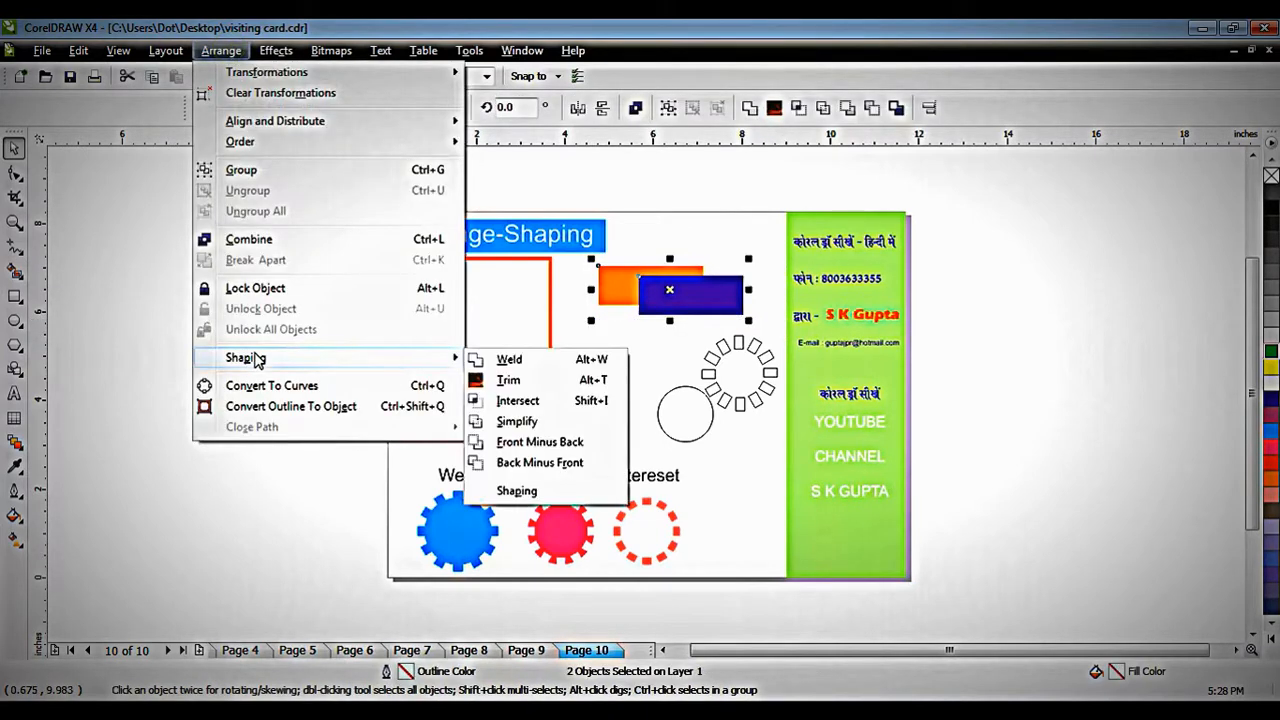
{"action": "left_click", "coordinate": [531, 422]}
{"action": "mouse_move", "coordinate": [662, 302]}
{"action": "left_mouse_down"}
{"action": "mouse_move", "coordinate": [655, 328]}
{"action": "mouse_move", "coordinate": [651, 318]}
{"action": "left_mouse_up"}
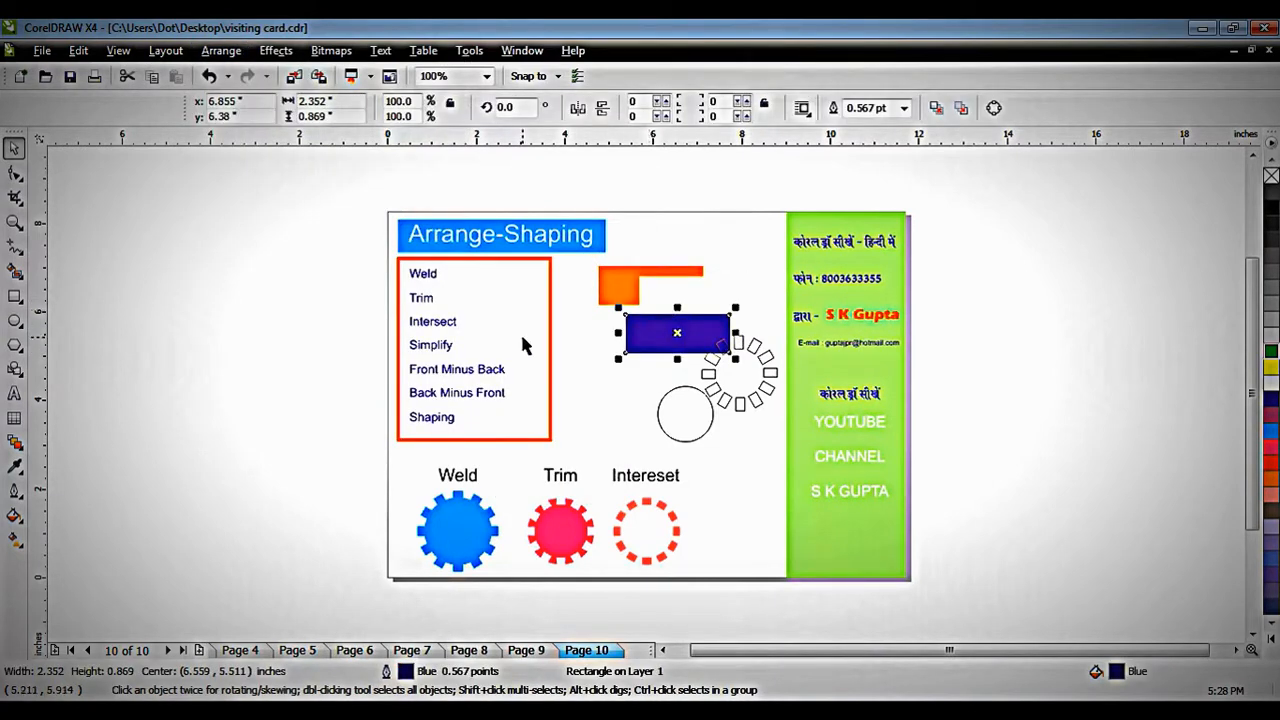
{"action": "key", "text": "ctrl+z"}
Step: Move the blue rectangle down and left so it overlaps only the lower part of the orange rectangle
{"action": "left_click", "coordinate": [621, 268], "text": "shift"}
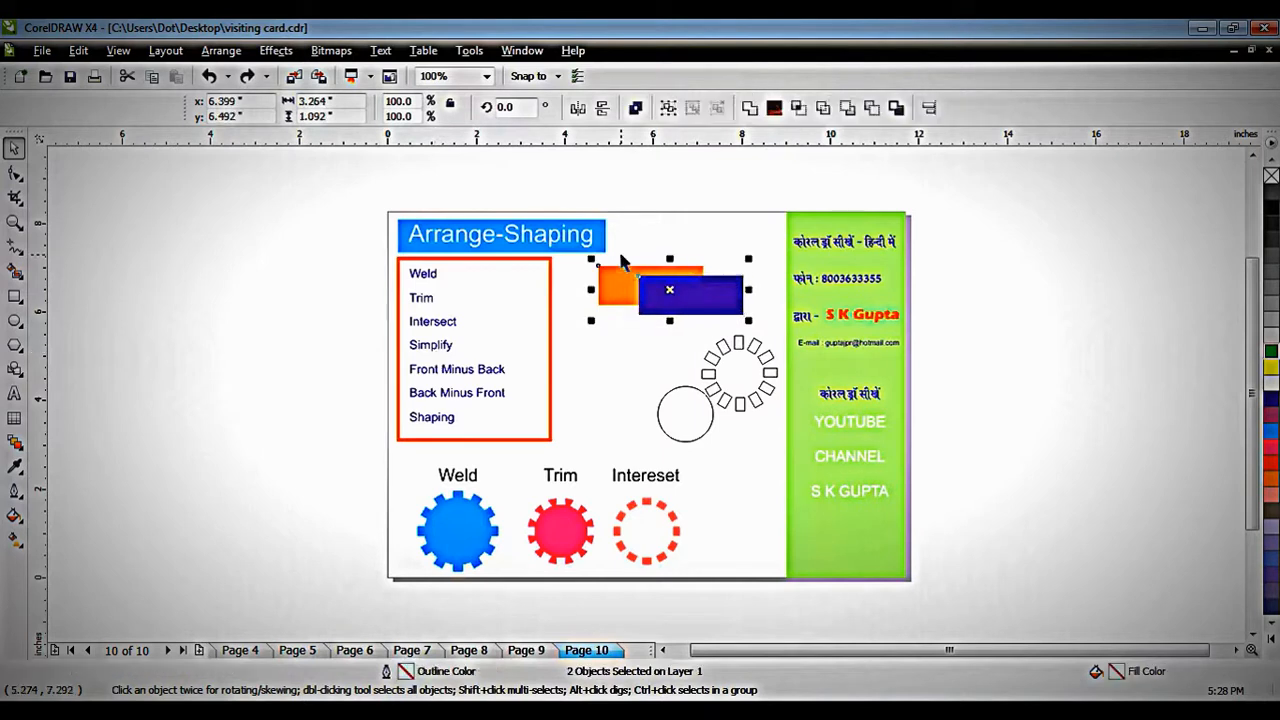
{"action": "left_click", "coordinate": [621, 255]}
{"action": "left_click_drag", "start_coordinate": [649, 286], "coordinate": [627, 305]}
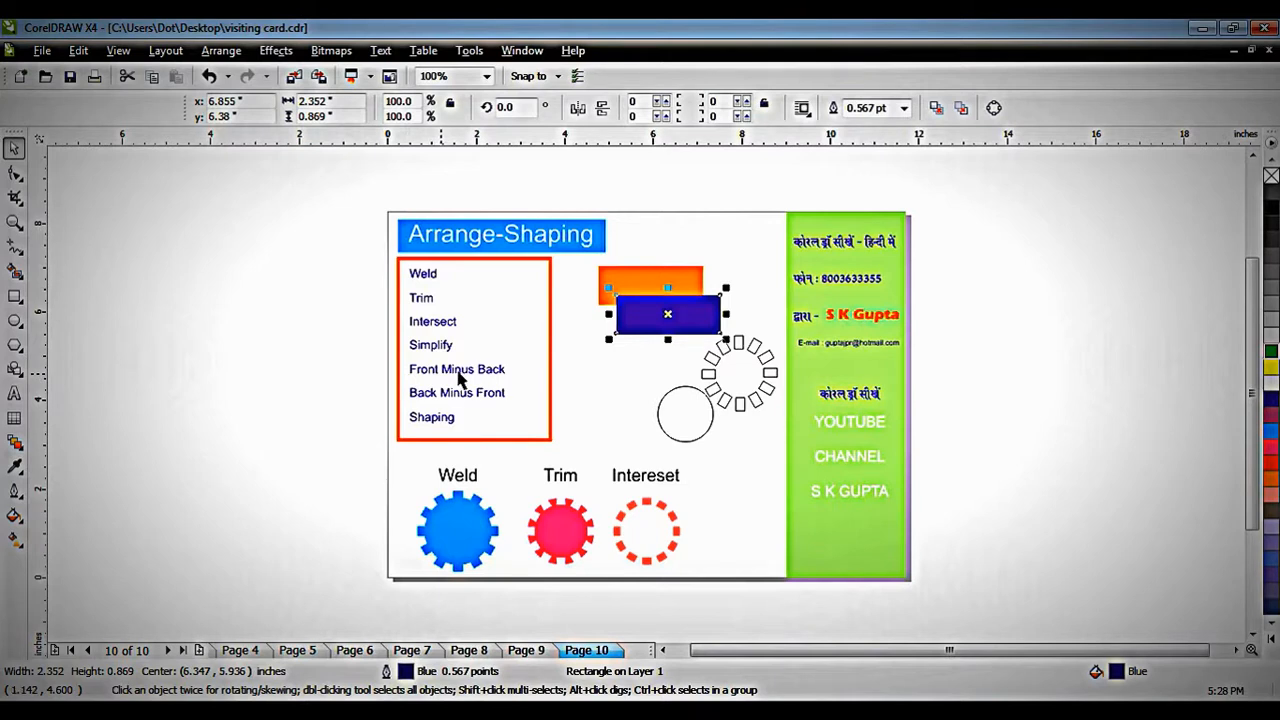
Step: Try Front Minus Back on the overlapping orange and blue rectangles, and undo it
{"action": "left_click_drag", "start_coordinate": [582, 258], "coordinate": [748, 345]}
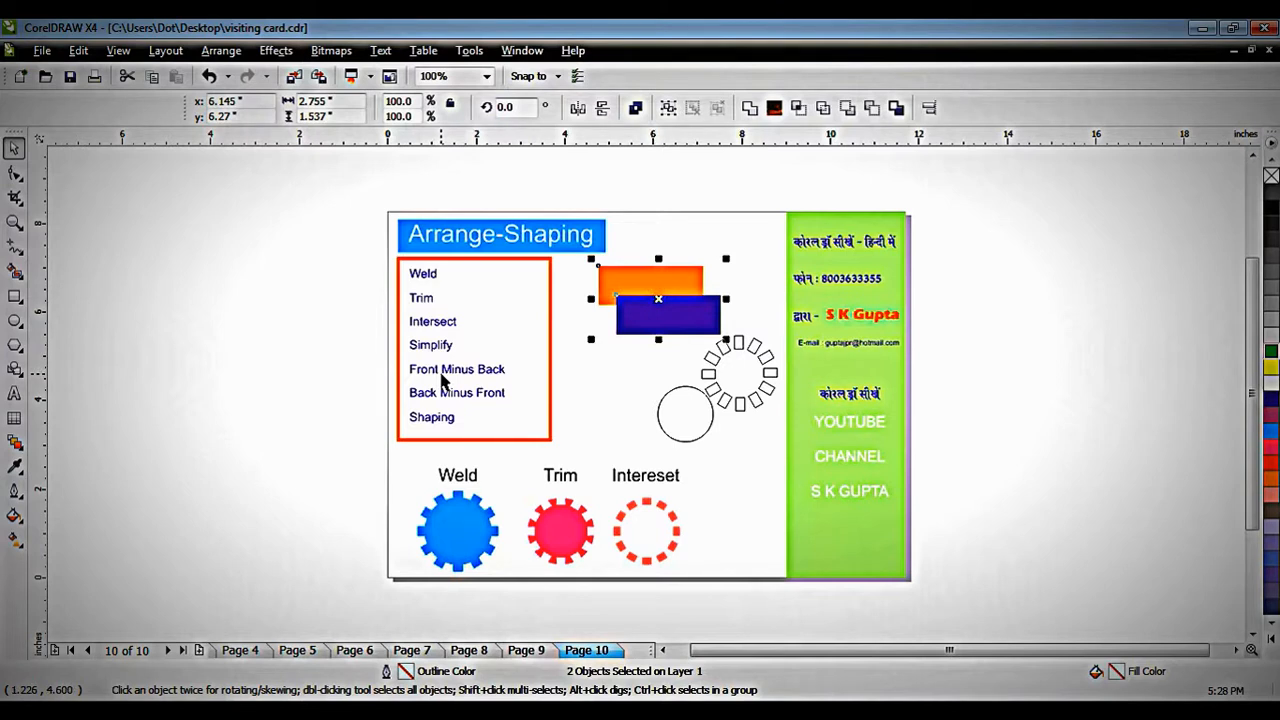
{"action": "left_click", "coordinate": [221, 50]}
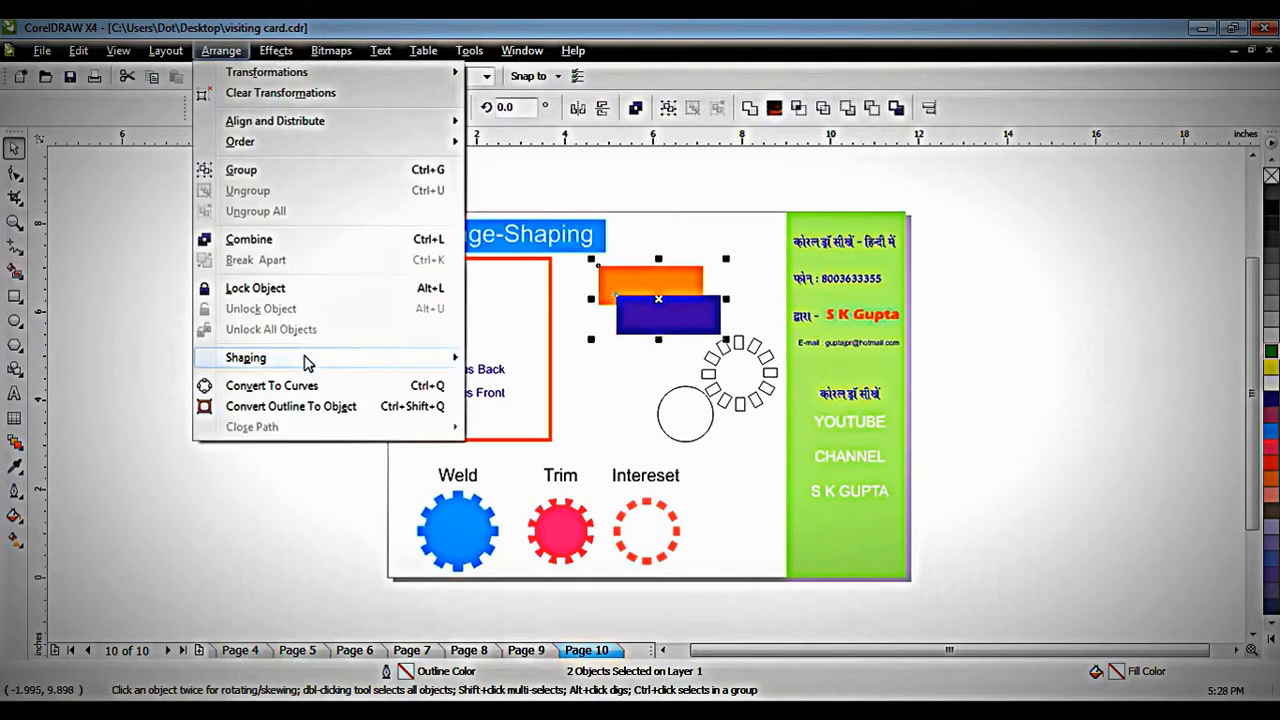
{"action": "mouse_move", "coordinate": [308, 362]}
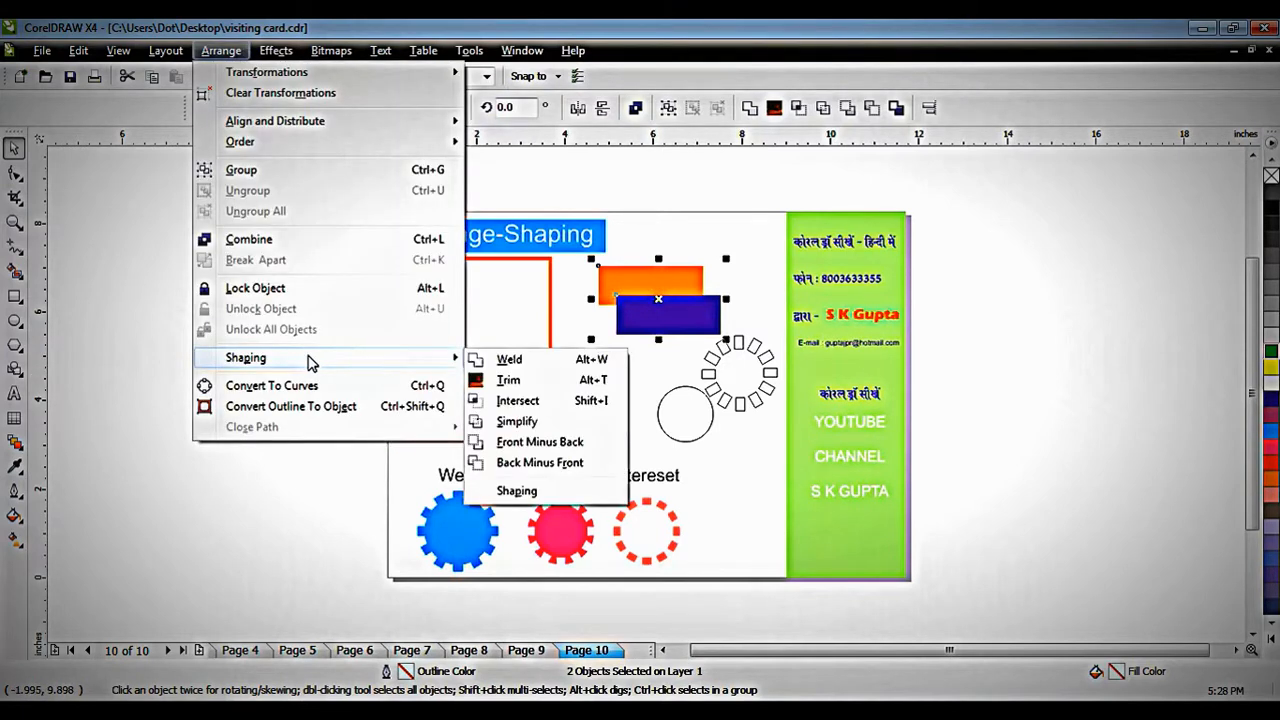
{"action": "left_click", "coordinate": [553, 445]}
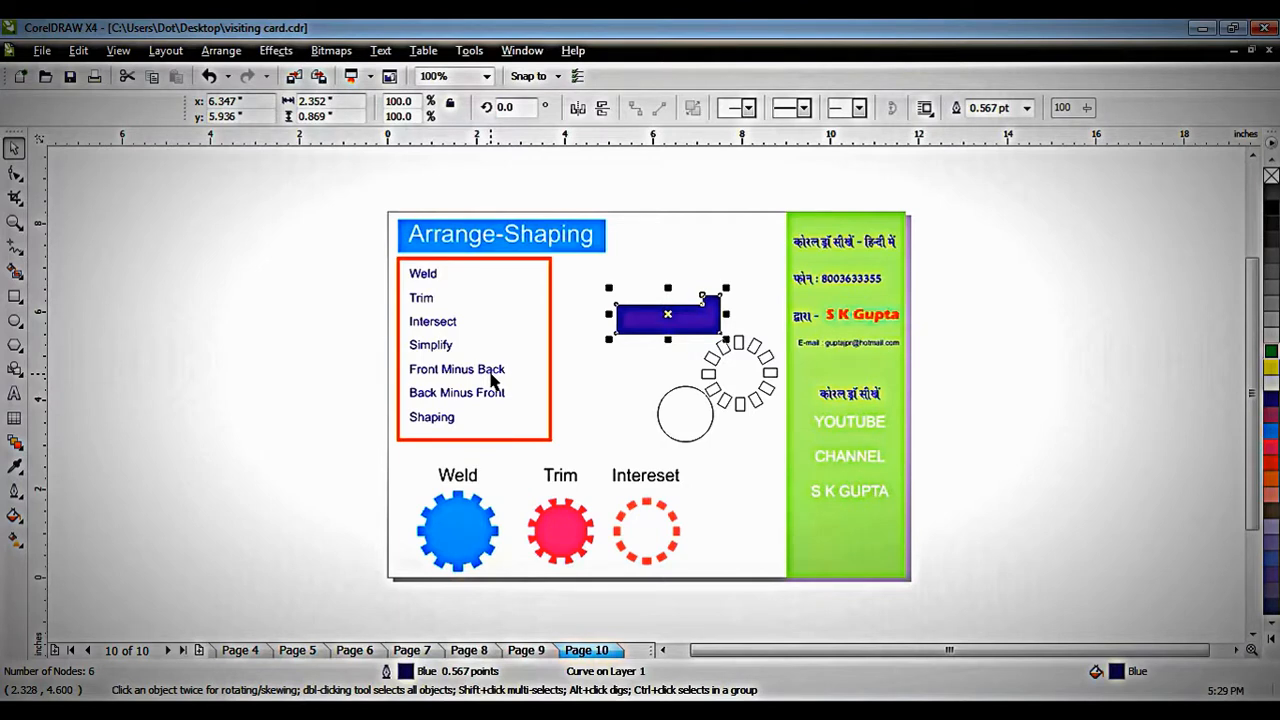
{"action": "key", "text": "ctrl+z"}
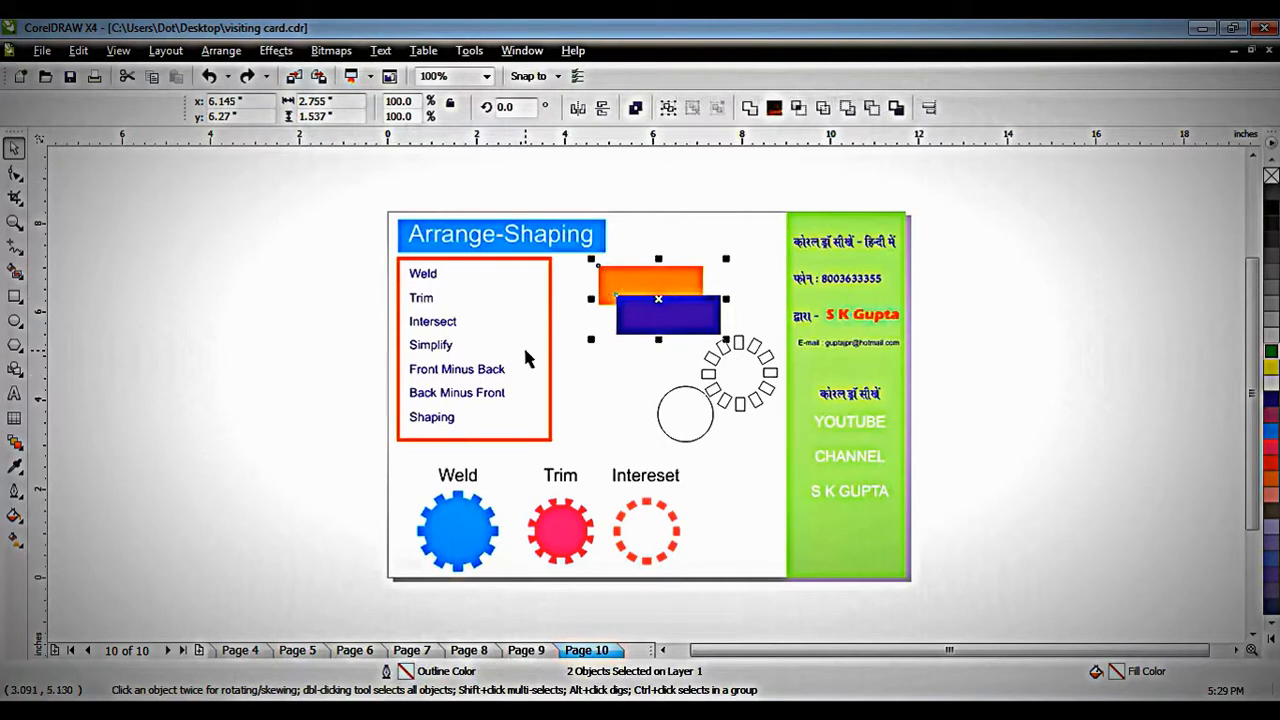
Step: Try Back Minus Front on the overlapping orange and blue rectangles, and undo it
{"action": "left_click", "coordinate": [577, 262]}
{"action": "left_click_drag", "start_coordinate": [578, 263], "coordinate": [743, 338]}
{"action": "left_click", "coordinate": [220, 50]}
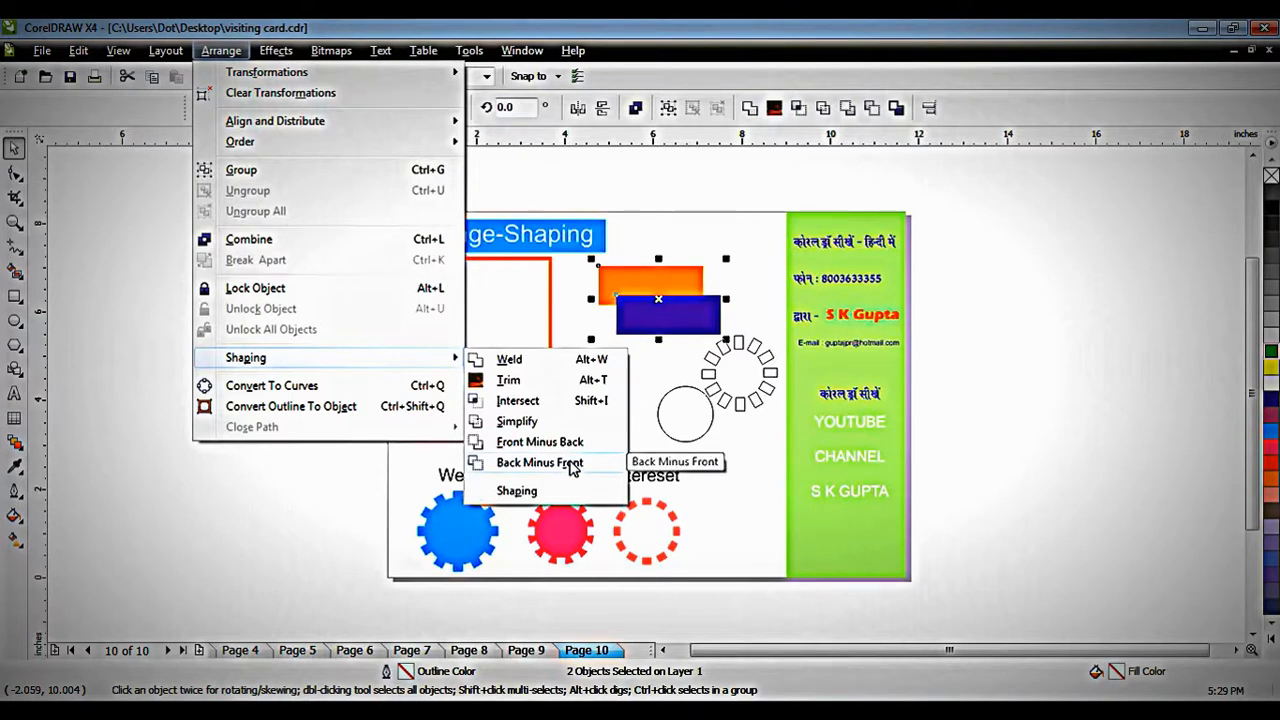
{"action": "left_click", "coordinate": [539, 462]}
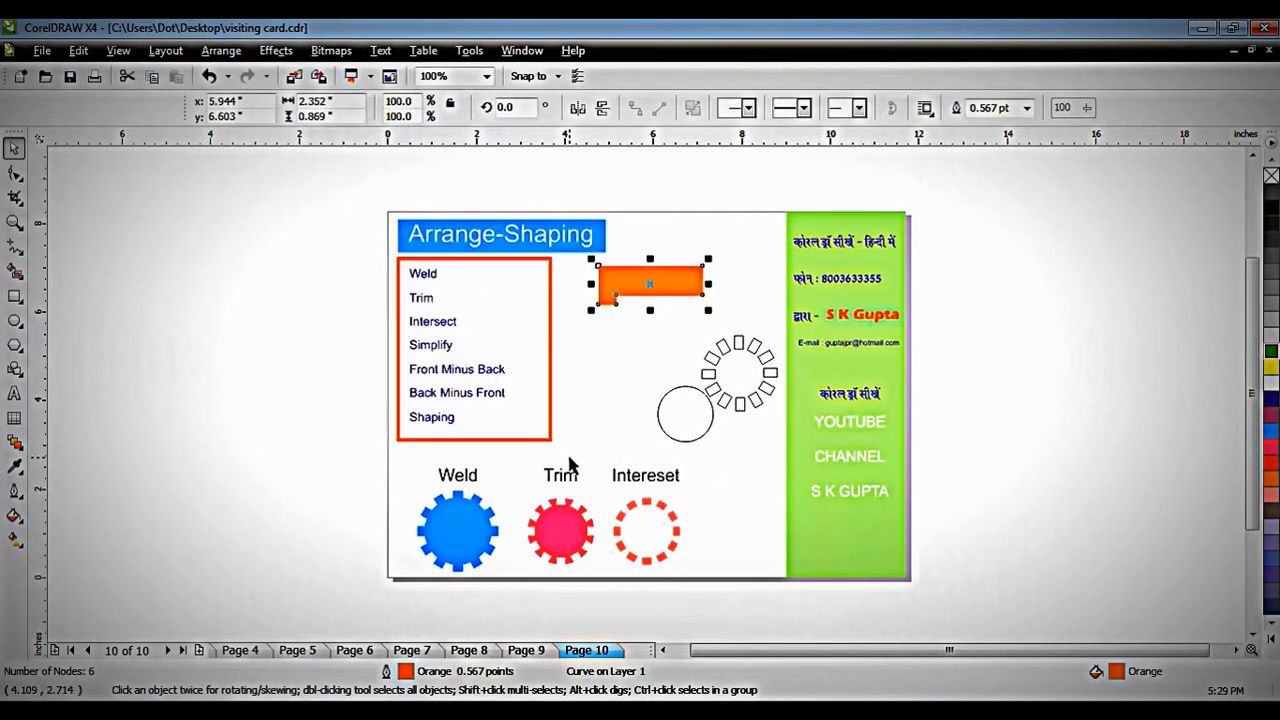
{"action": "key", "text": "ctrl+z"}
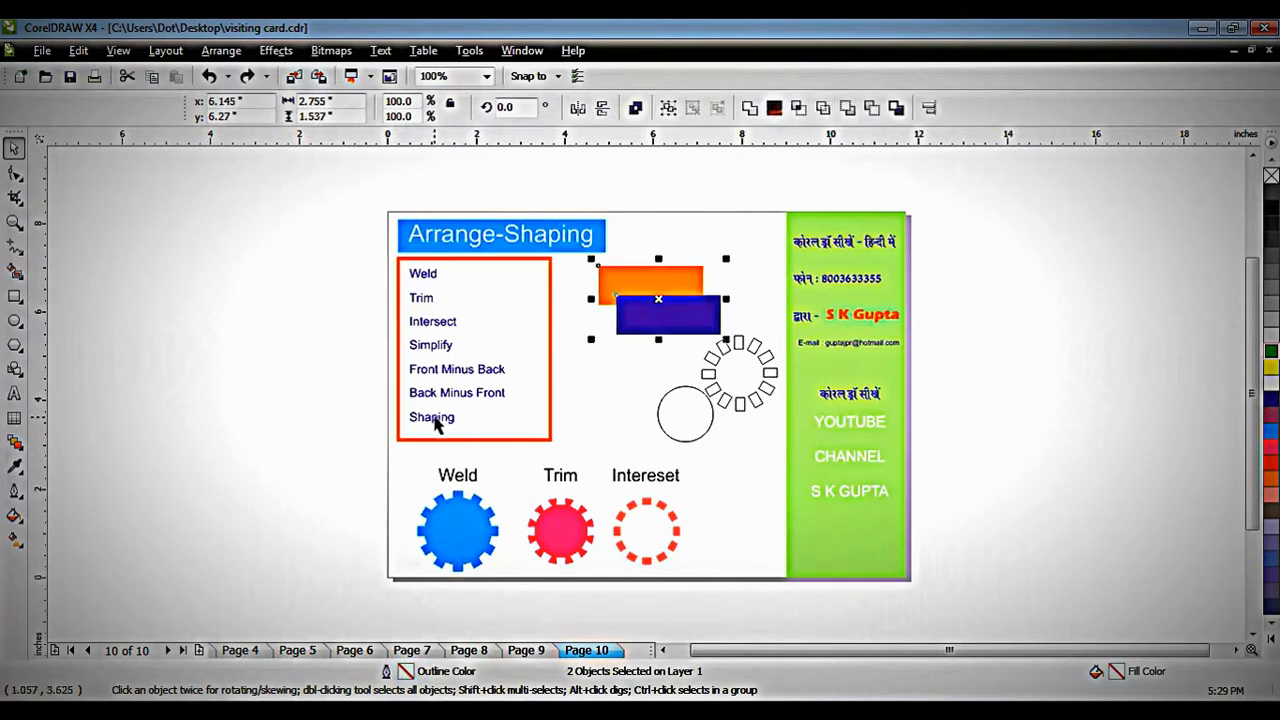
Step: Show the Shaping docker, set its operation to Weld, and deselect the two rectangles
{"action": "left_click", "coordinate": [236, 52]}
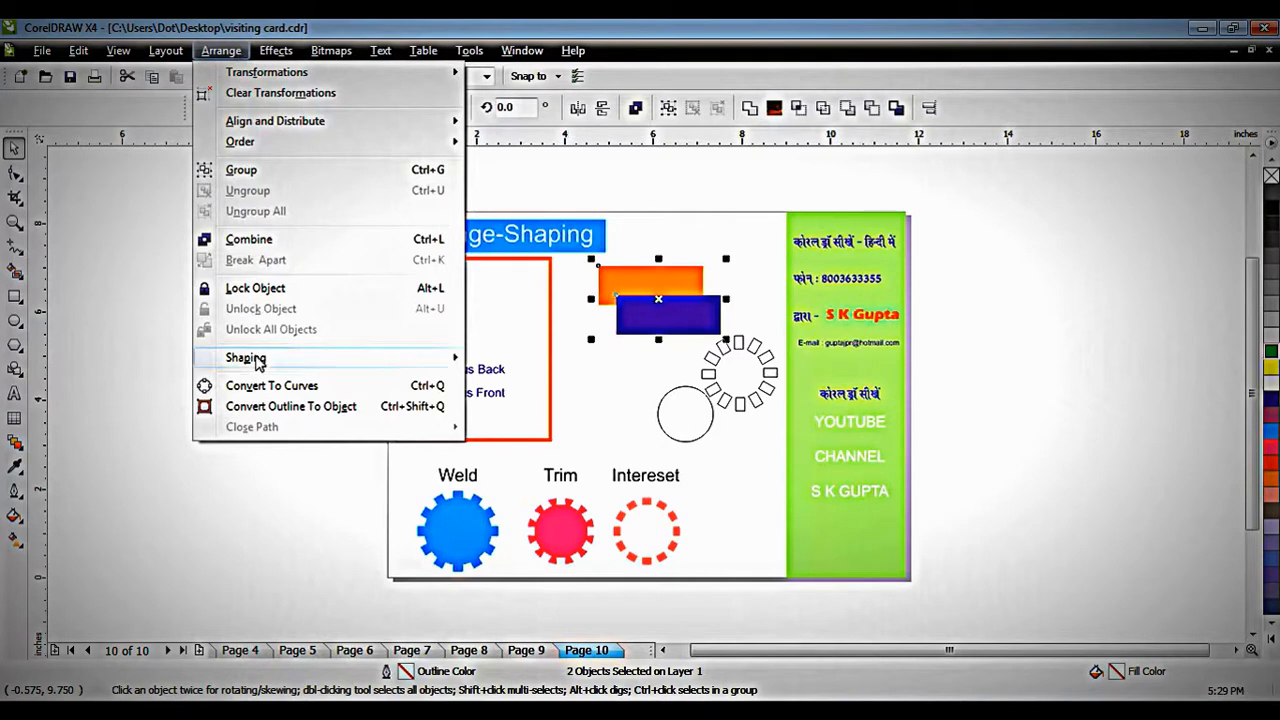
{"action": "mouse_move", "coordinate": [258, 362]}
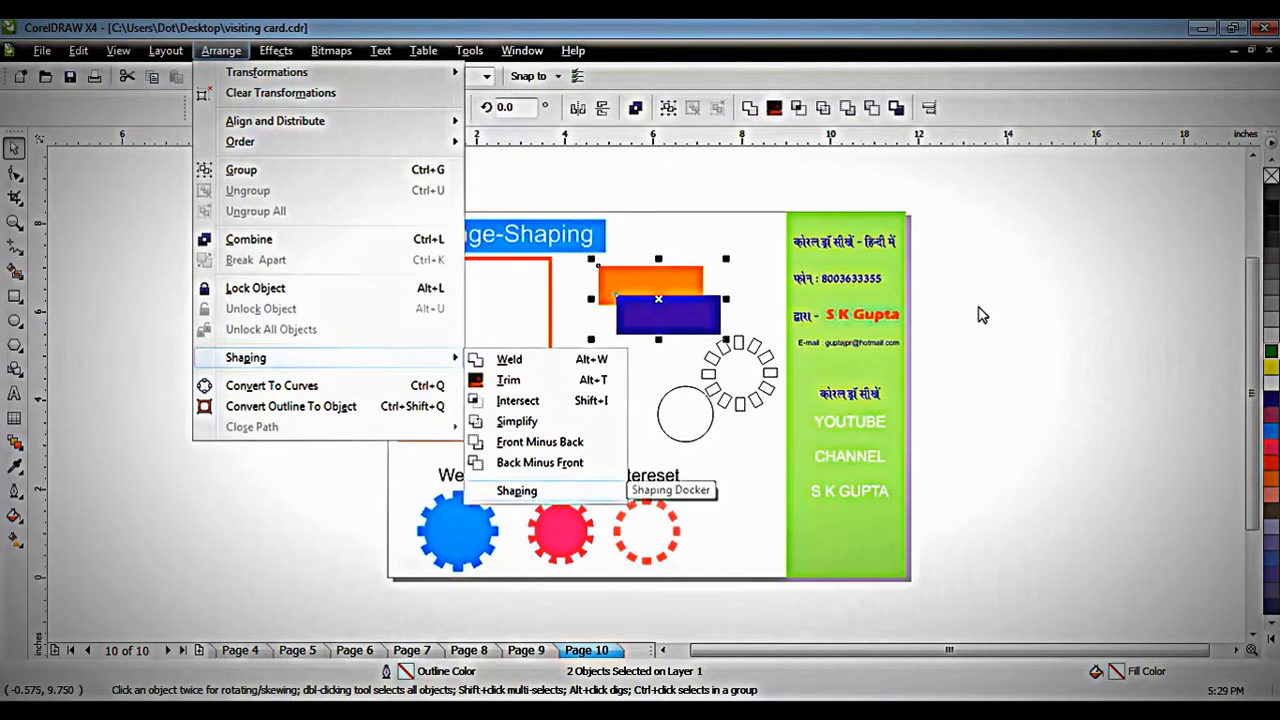
{"action": "key", "text": "Return"}
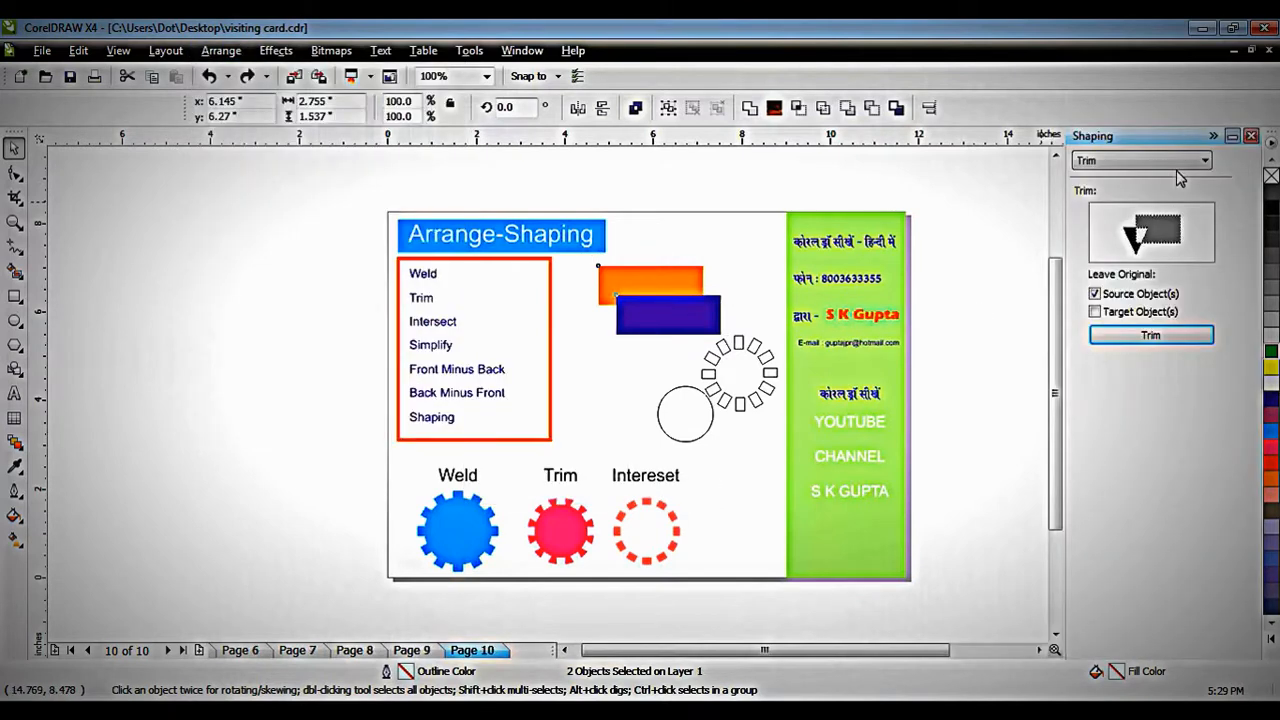
{"action": "left_click", "coordinate": [1175, 162]}
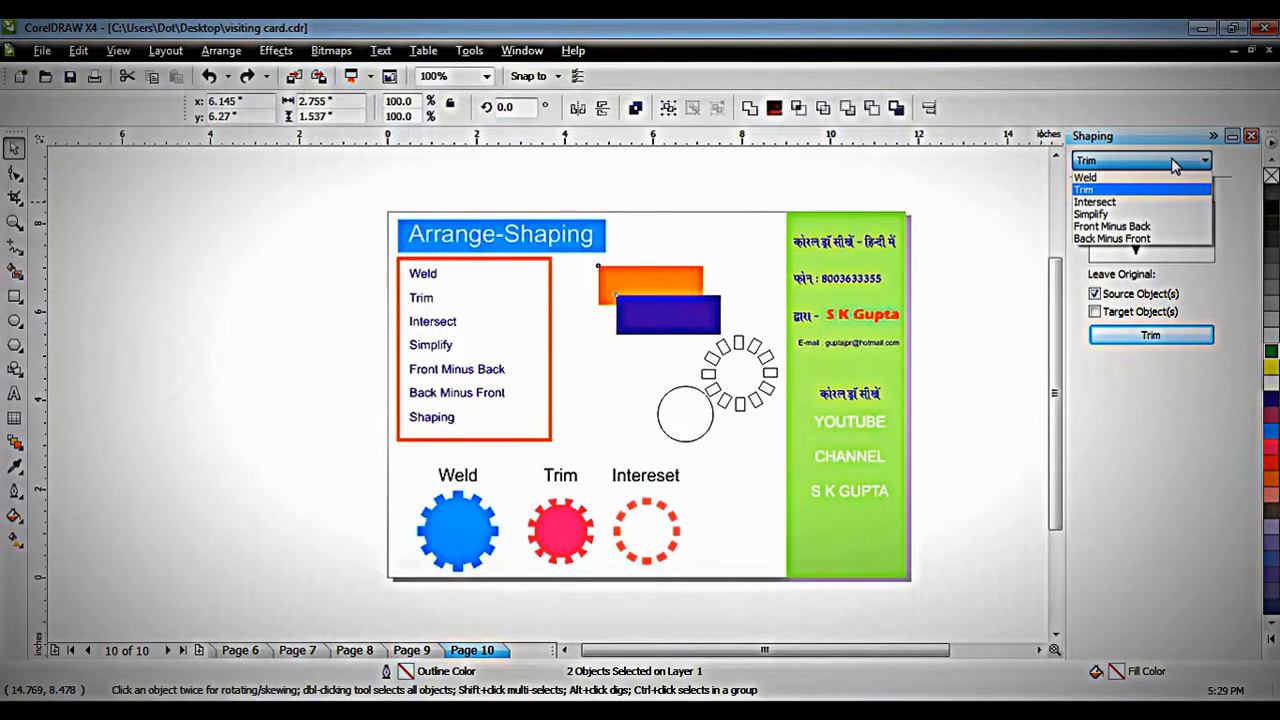
{"action": "left_click", "coordinate": [1127, 180]}
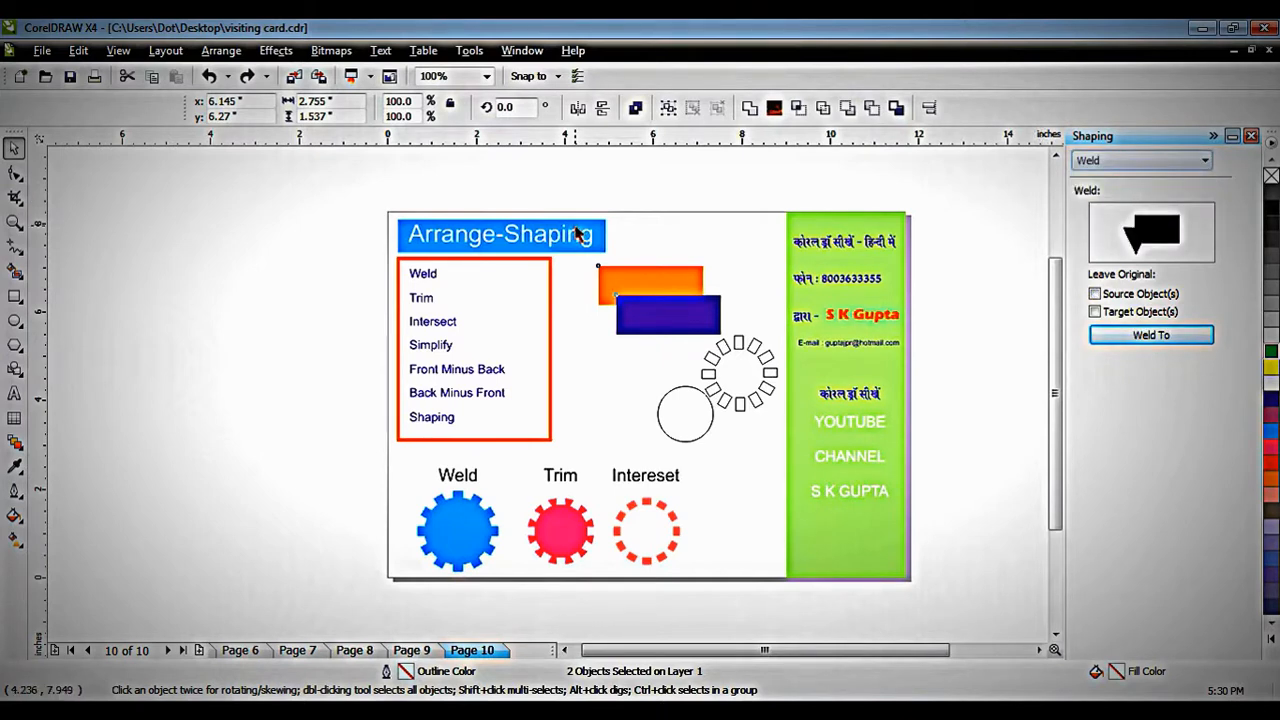
{"action": "left_click", "coordinate": [278, 238]}
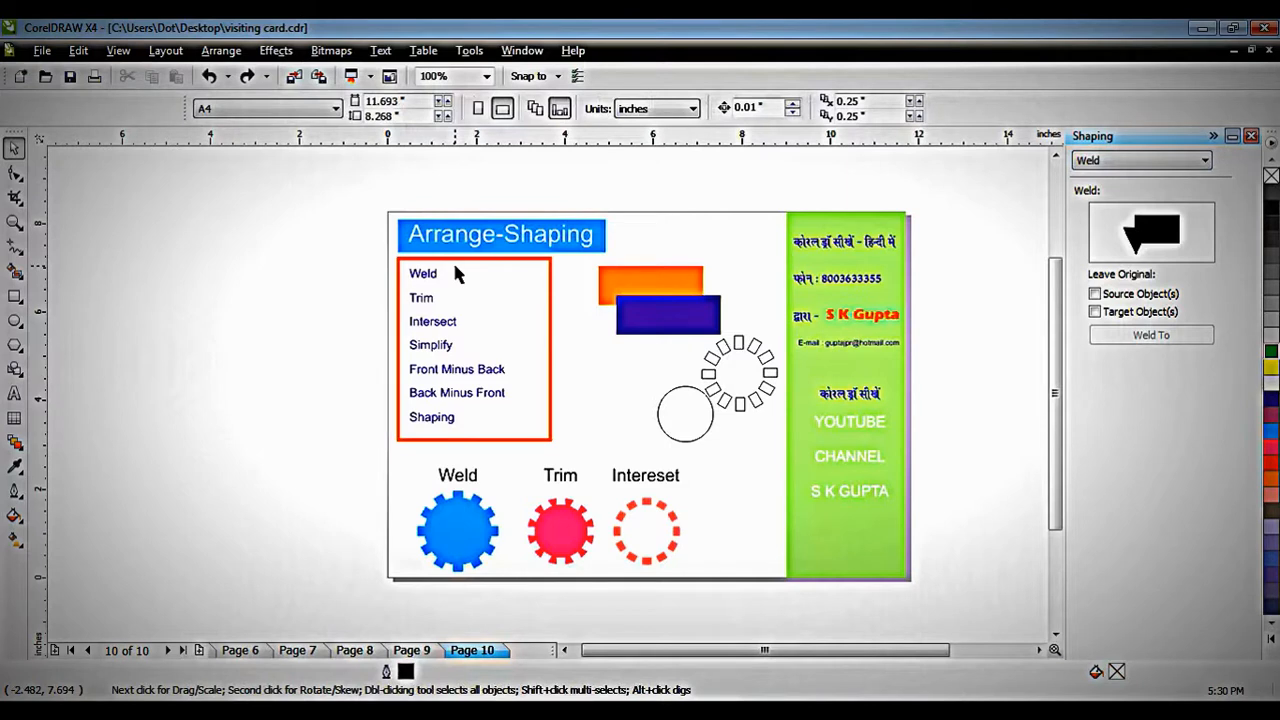
{"action": "left_click", "coordinate": [644, 287]}
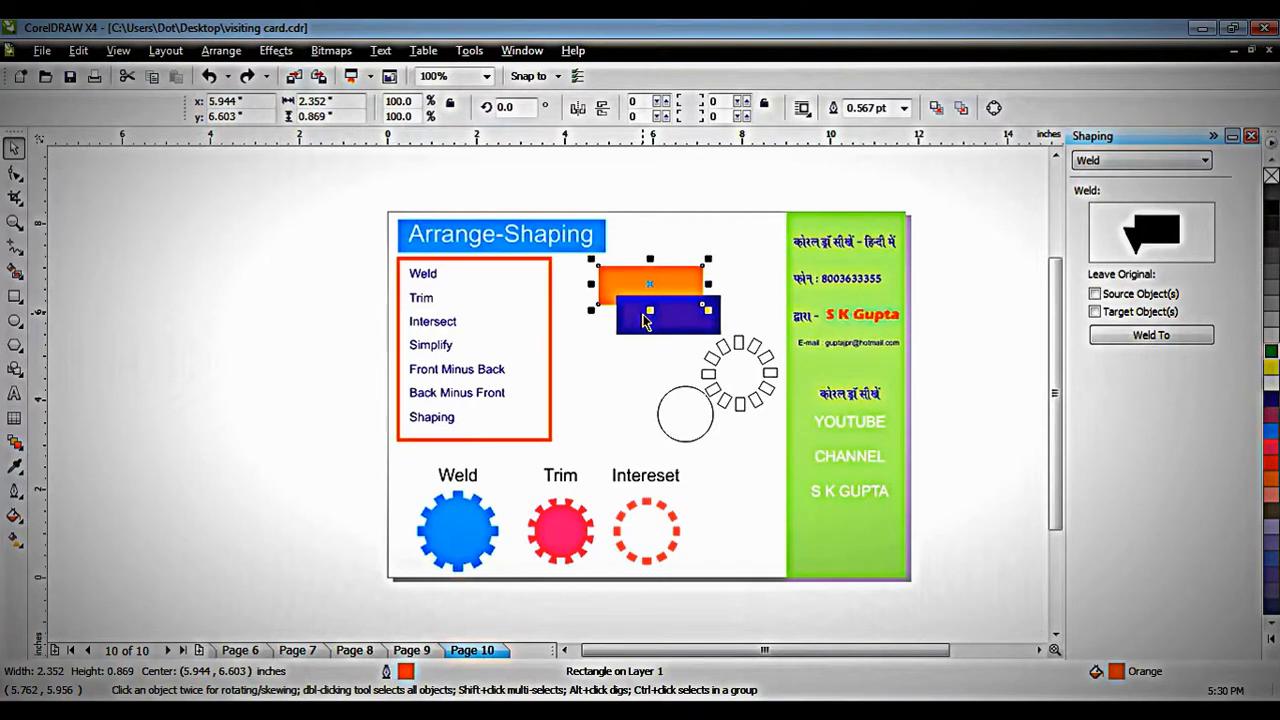
{"action": "left_click", "coordinate": [957, 198]}
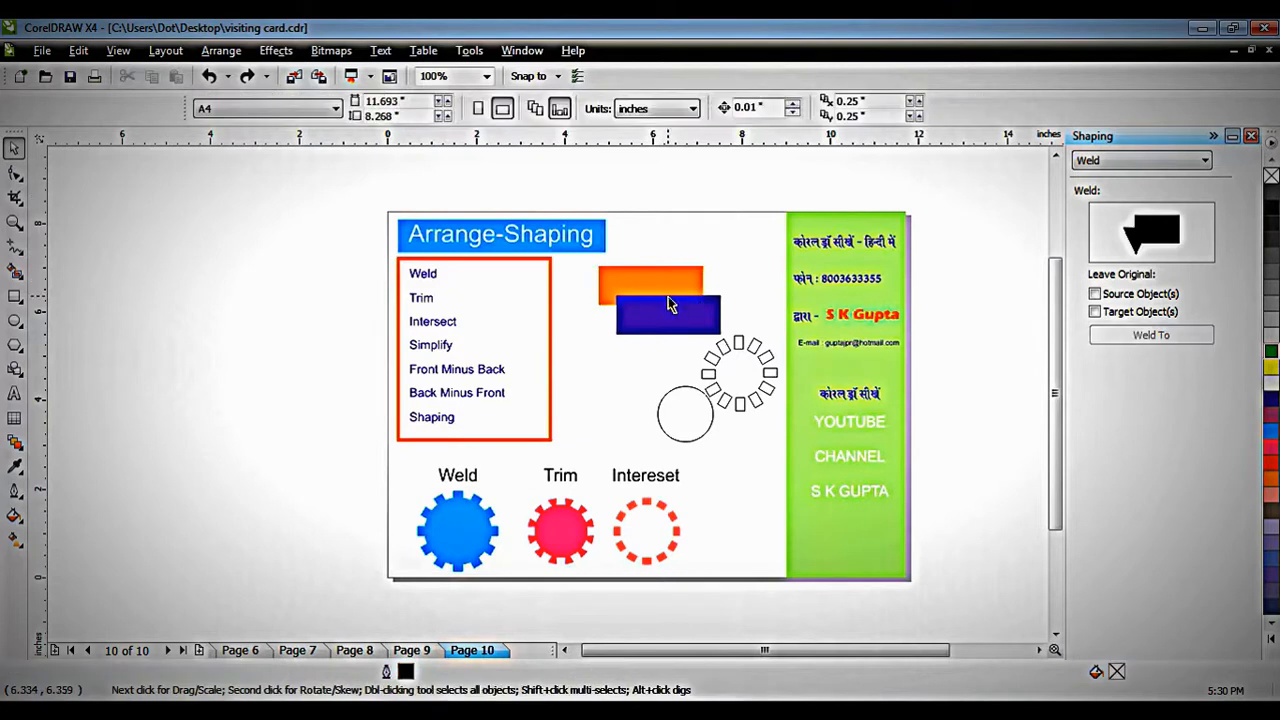
{"action": "left_click", "coordinate": [1130, 170]}
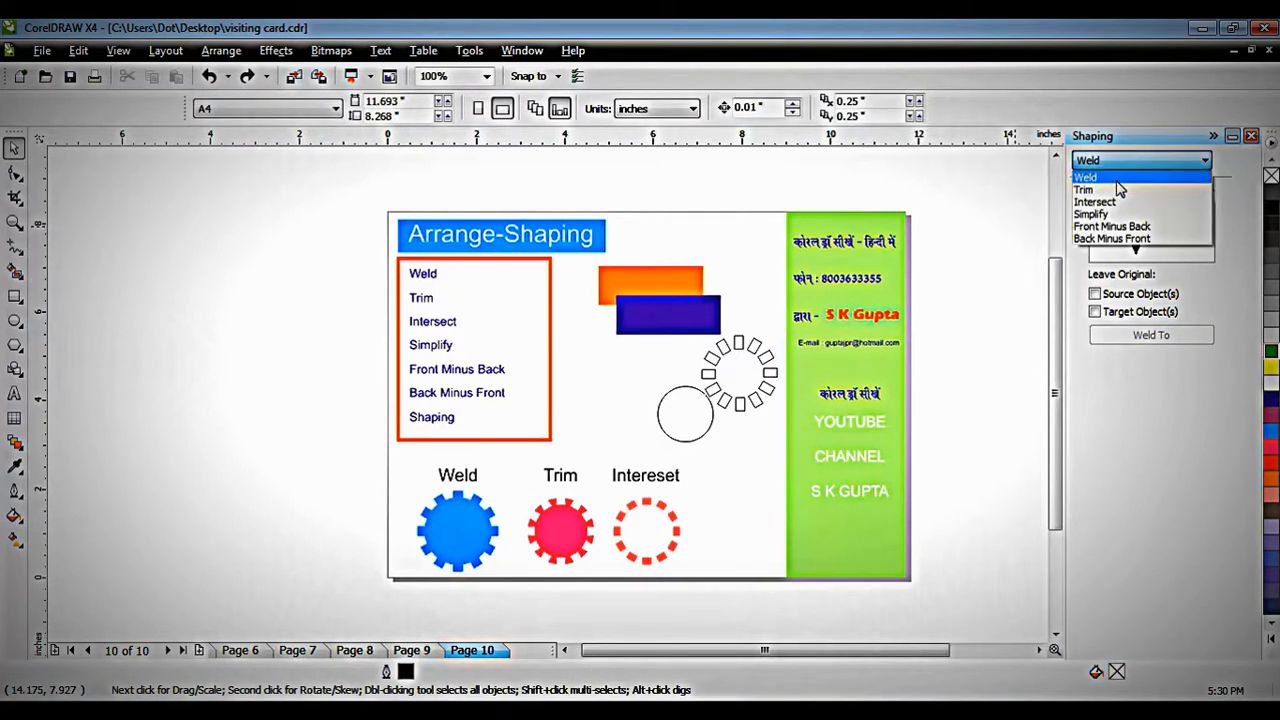
{"action": "left_click", "coordinate": [1120, 205]}
Step: Try welding the blue rectangle to the orange one with both source and target originals left, and undo it
{"action": "left_click", "coordinate": [1094, 293]}
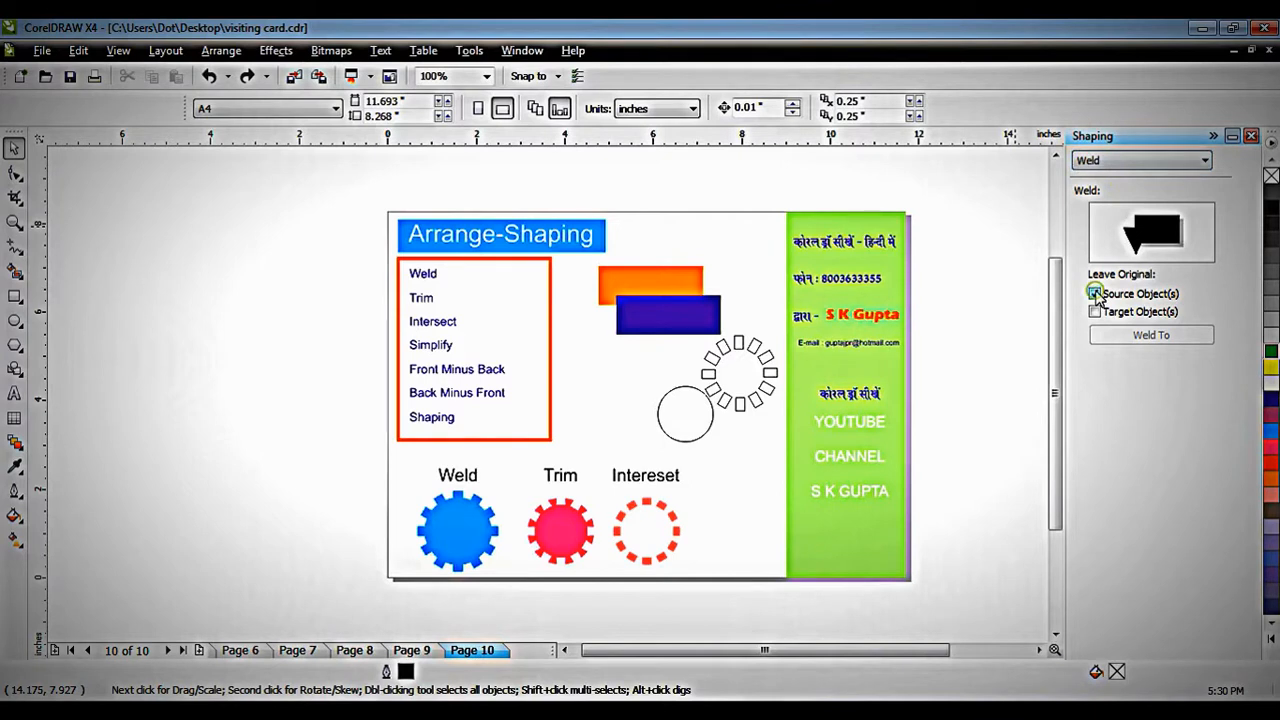
{"action": "left_click", "coordinate": [695, 326]}
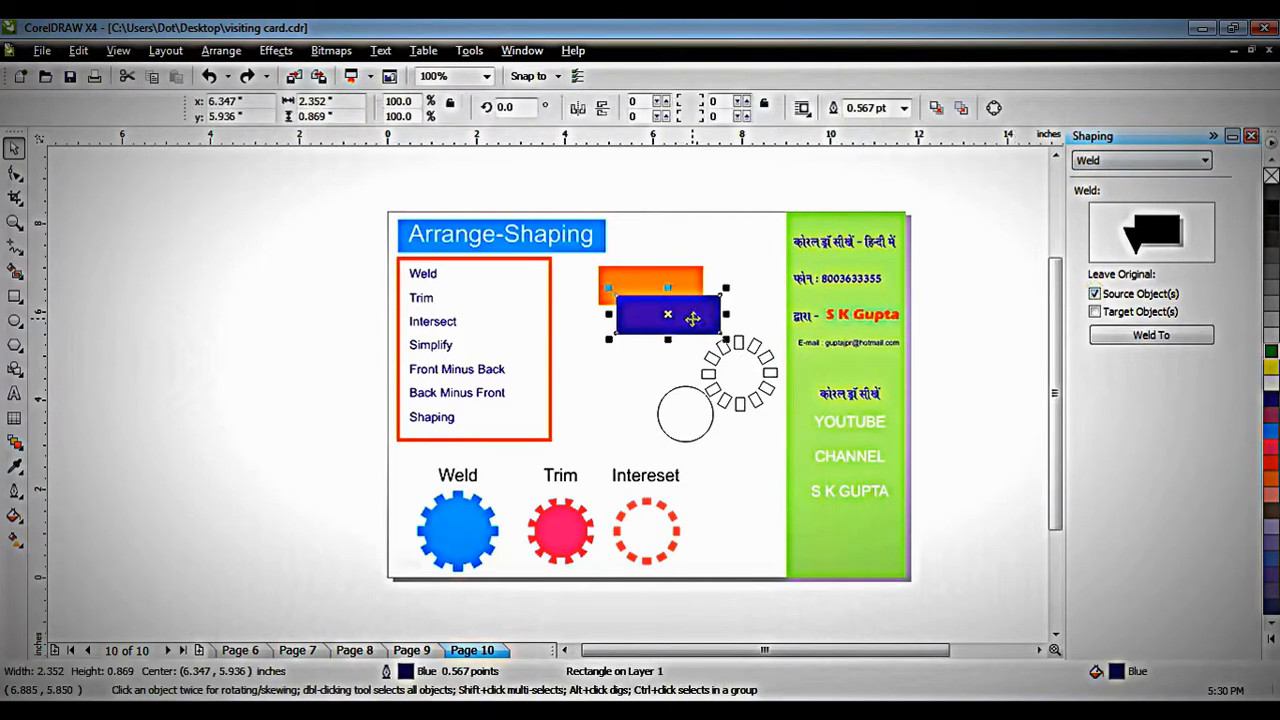
{"action": "left_click", "coordinate": [1094, 311]}
{"action": "left_click", "coordinate": [1106, 338]}
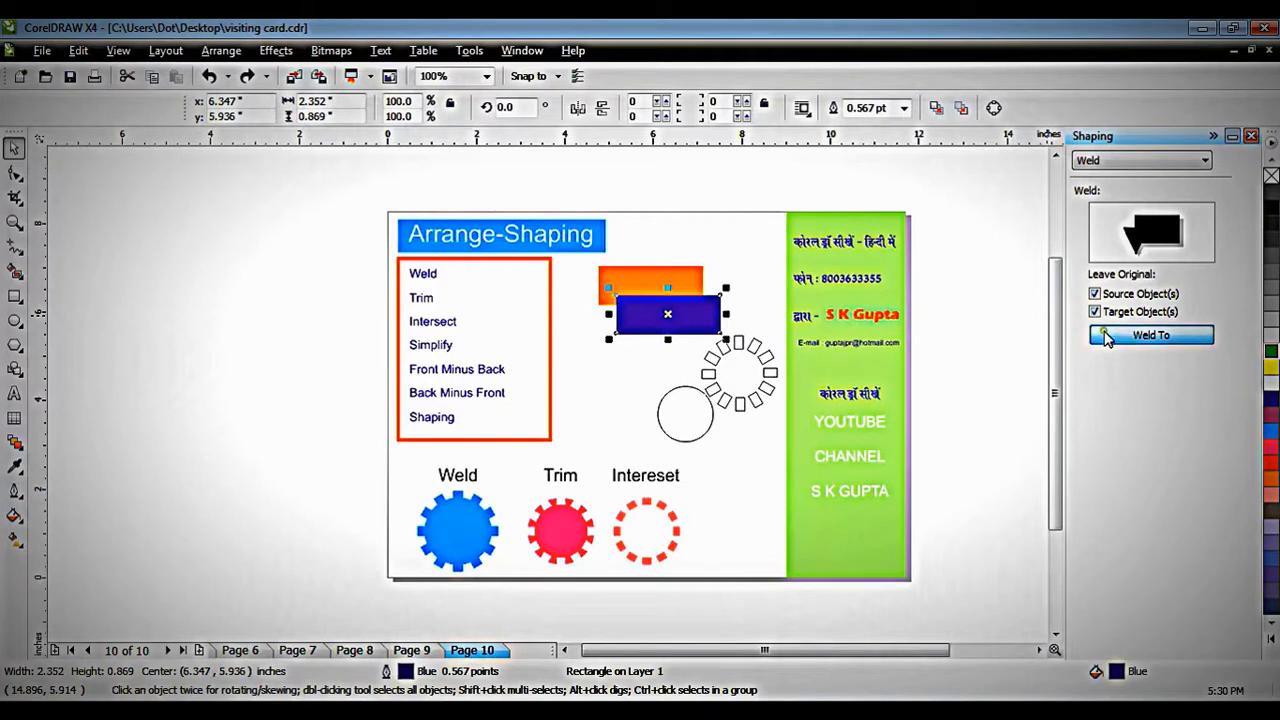
{"action": "left_click", "coordinate": [670, 284]}
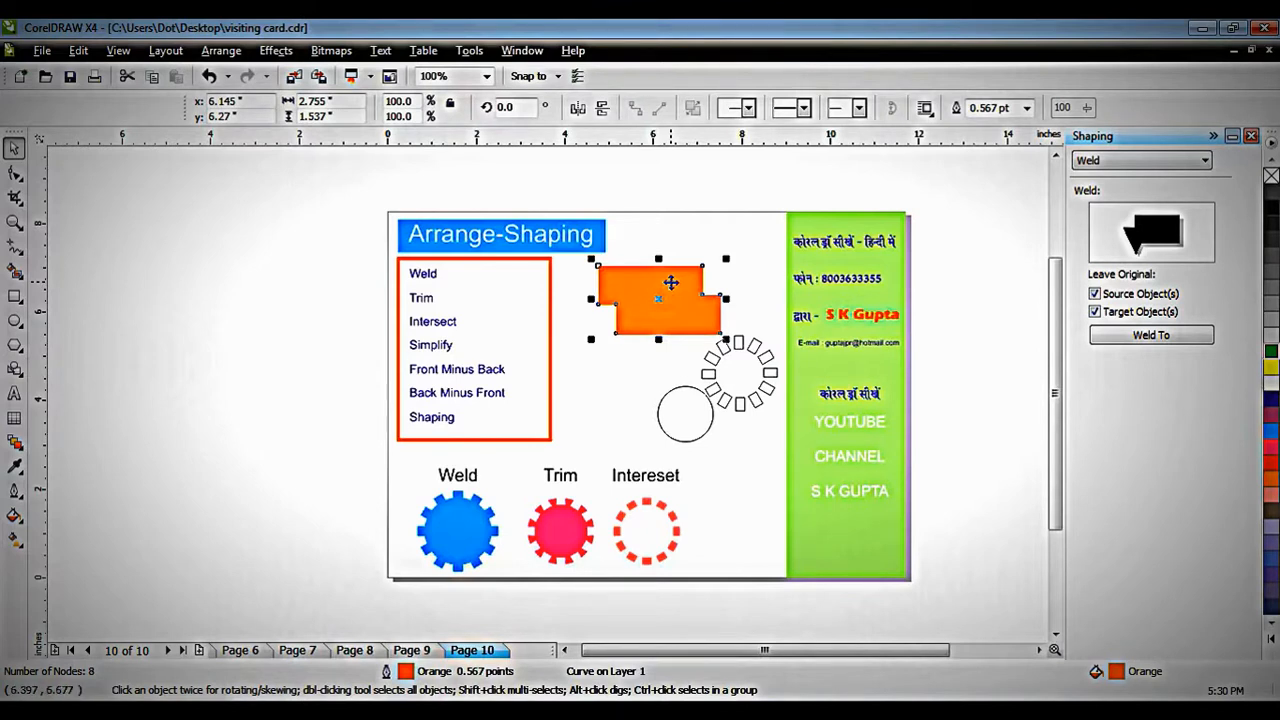
{"action": "key", "text": "ctrl+z"}
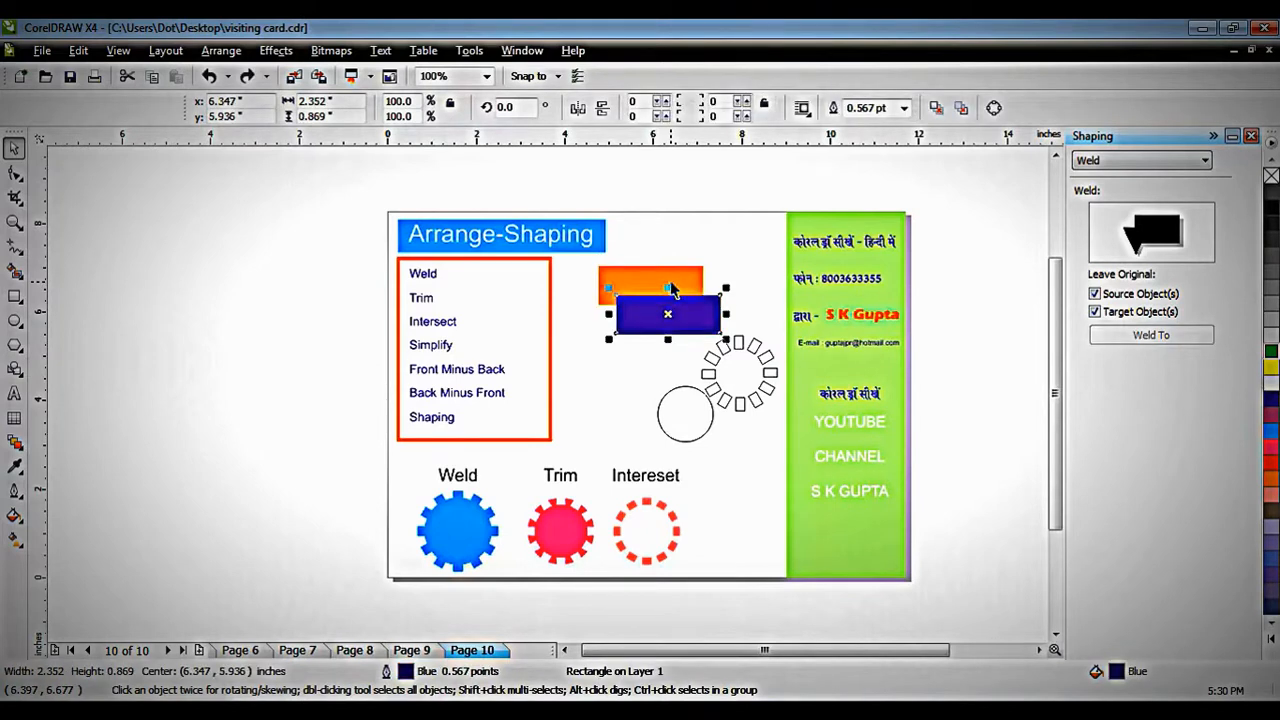
Step: Turn off leaving the original source and target objects for the Weld operation
{"action": "left_click", "coordinate": [952, 300]}
{"action": "left_click", "coordinate": [1094, 293]}
{"action": "left_click", "coordinate": [1094, 311]}
{"action": "left_click", "coordinate": [1095, 312]}
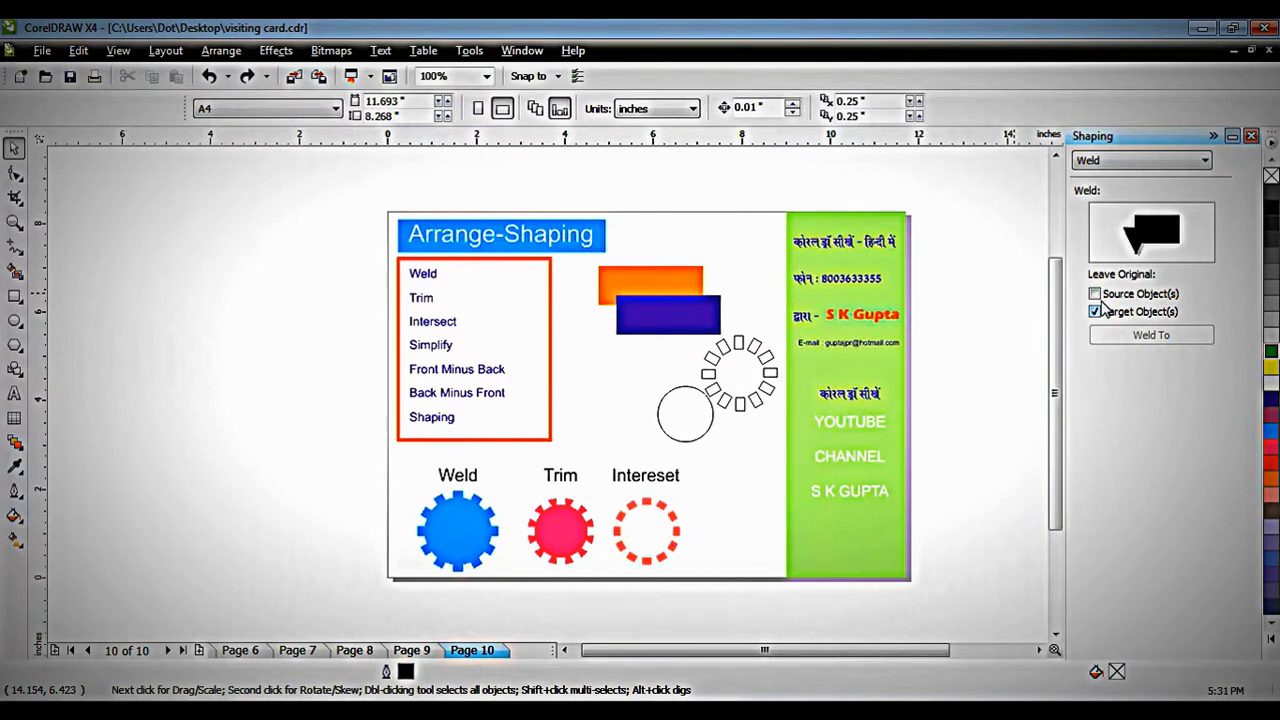
{"action": "left_click", "coordinate": [664, 329]}
{"action": "left_click", "coordinate": [918, 298]}
{"action": "left_click", "coordinate": [1095, 312]}
Step: Try welding the blue rectangle to the orange one with only the target original left
{"action": "left_click", "coordinate": [688, 330]}
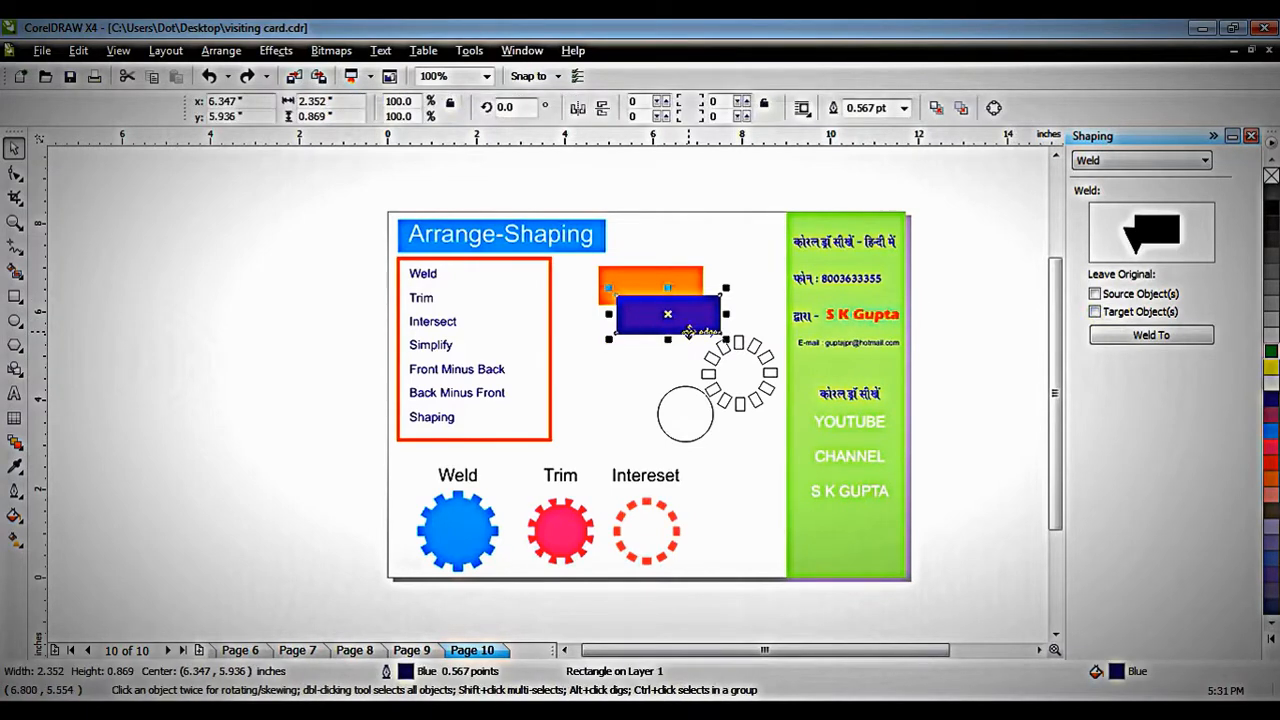
{"action": "left_click", "coordinate": [1108, 313]}
{"action": "left_click", "coordinate": [1106, 338]}
{"action": "left_click", "coordinate": [690, 285]}
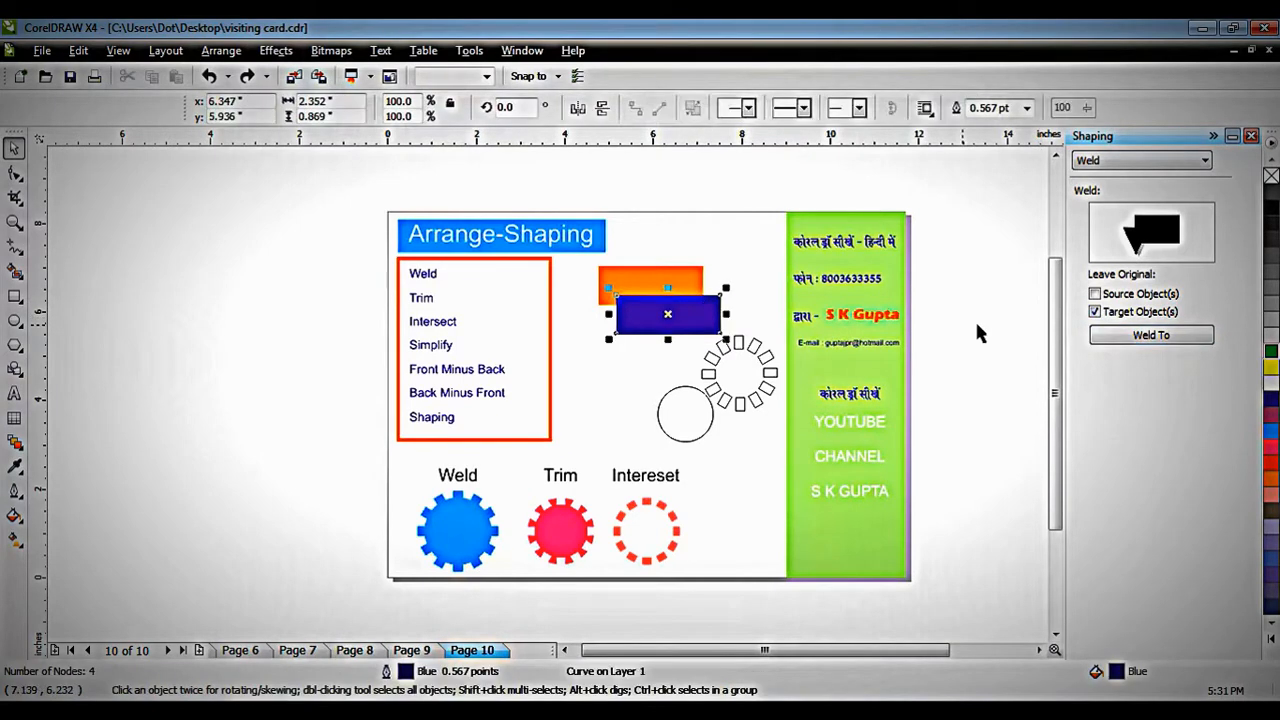
Step: Turn on leaving the source object as well, try welding the blue rectangle to the orange one, and undo the weld
{"action": "left_click", "coordinate": [1113, 296]}
{"action": "left_click", "coordinate": [1115, 336]}
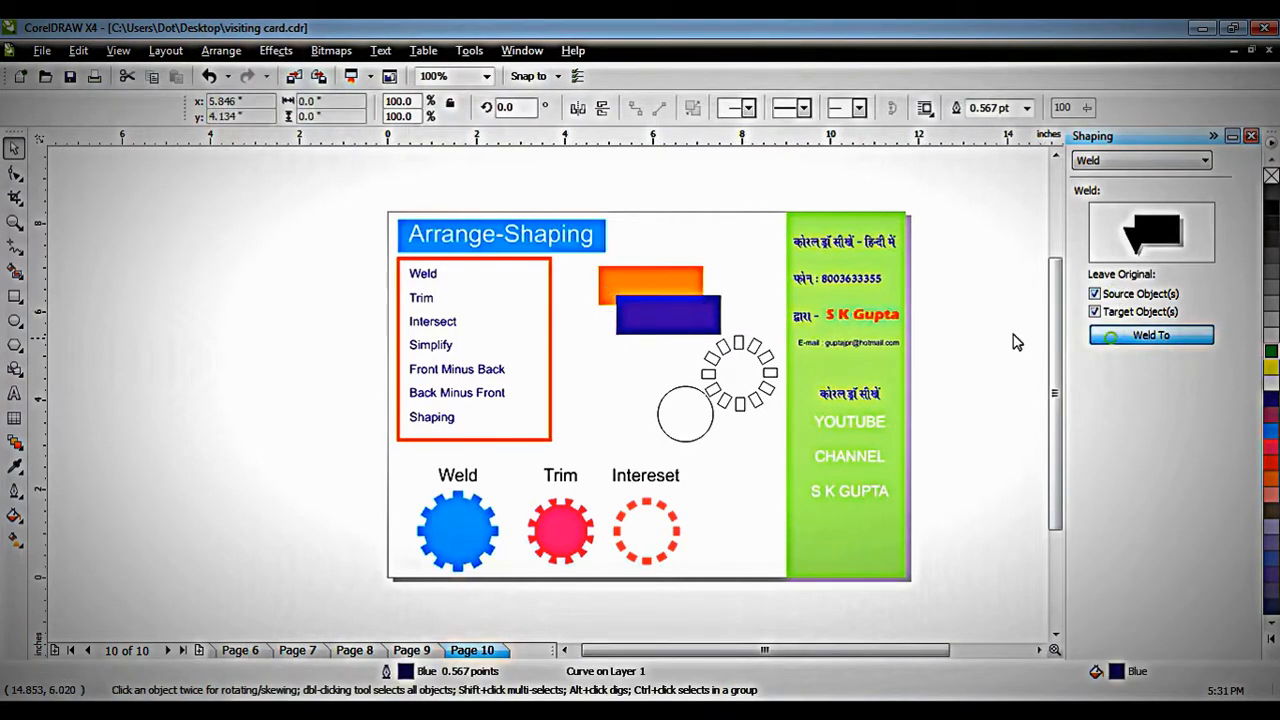
{"action": "left_click", "coordinate": [668, 279]}
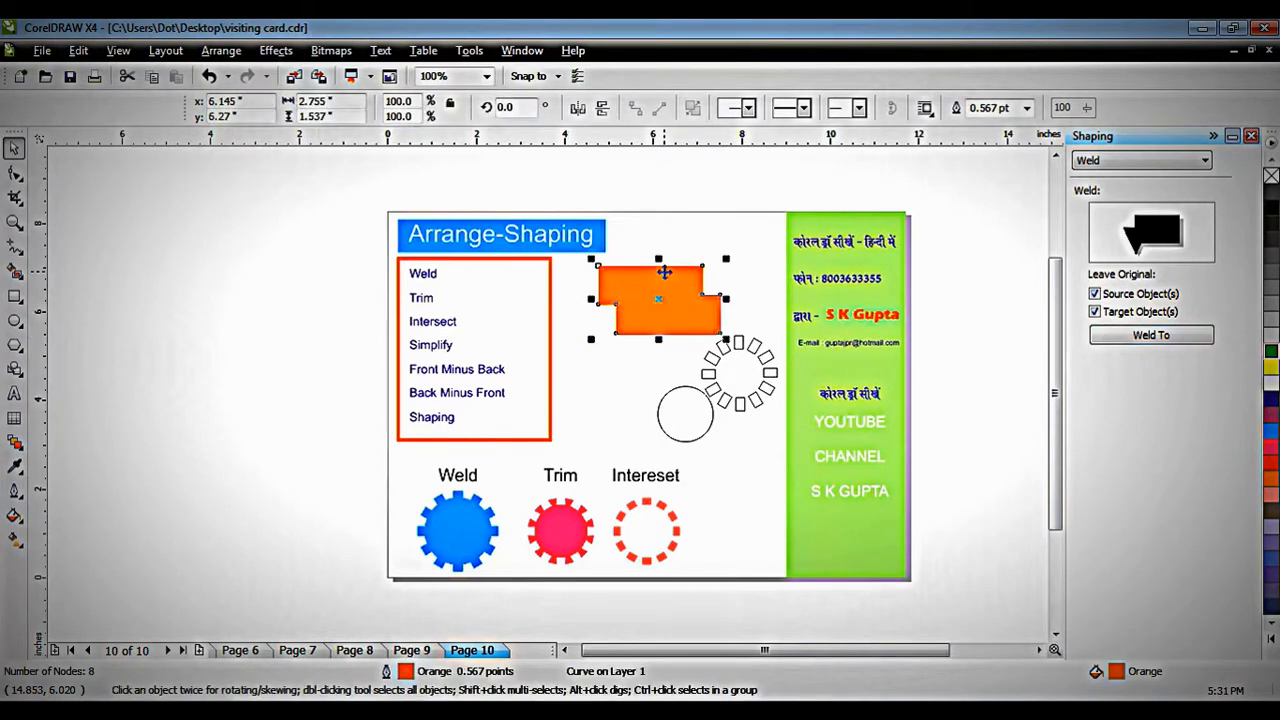
{"action": "key", "text": "ctrl+z"}
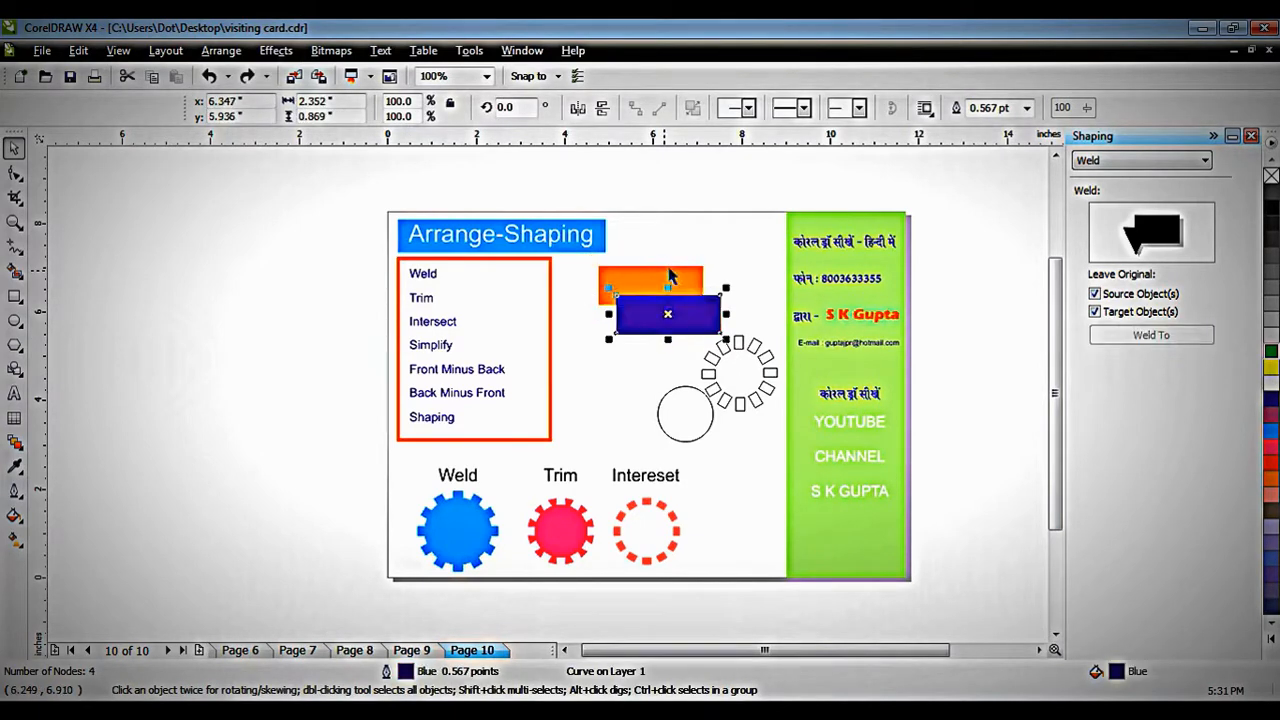
Step: Try welding the orange rectangle to the blue one with only the source original left, and undo it
{"action": "left_click", "coordinate": [703, 242]}
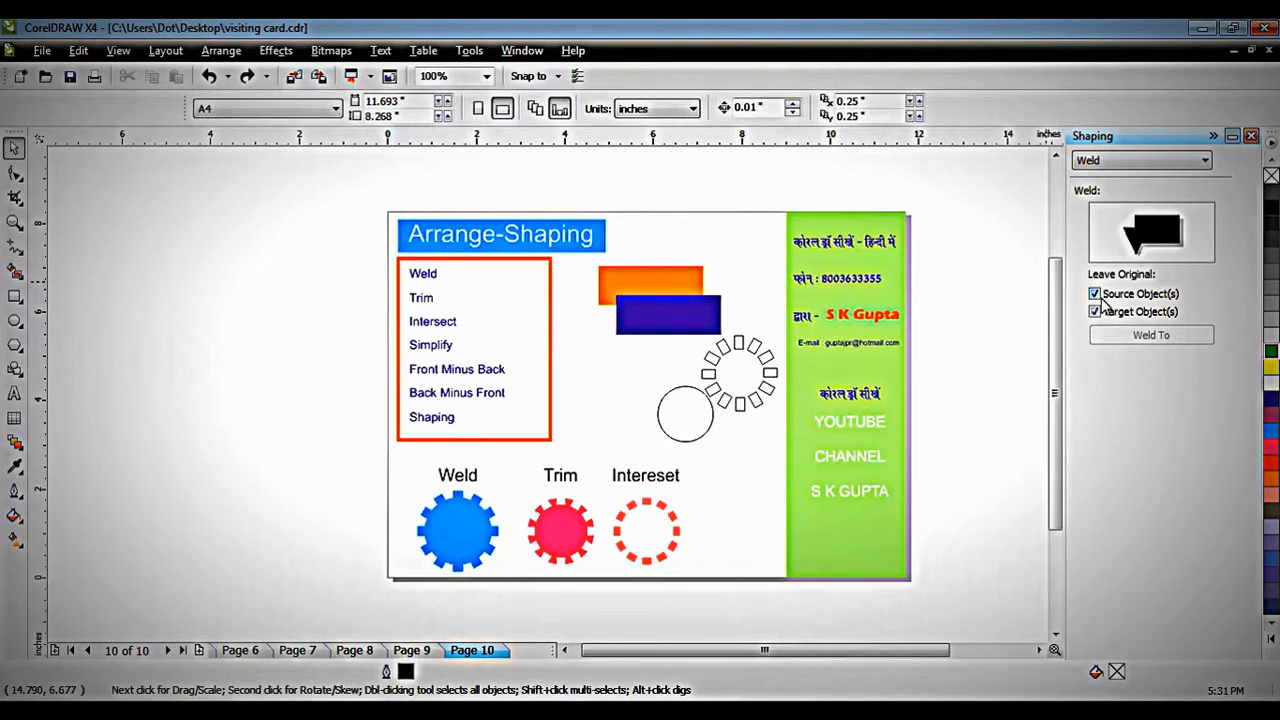
{"action": "left_click", "coordinate": [670, 284]}
{"action": "left_click", "coordinate": [1095, 312]}
{"action": "left_click", "coordinate": [1106, 338]}
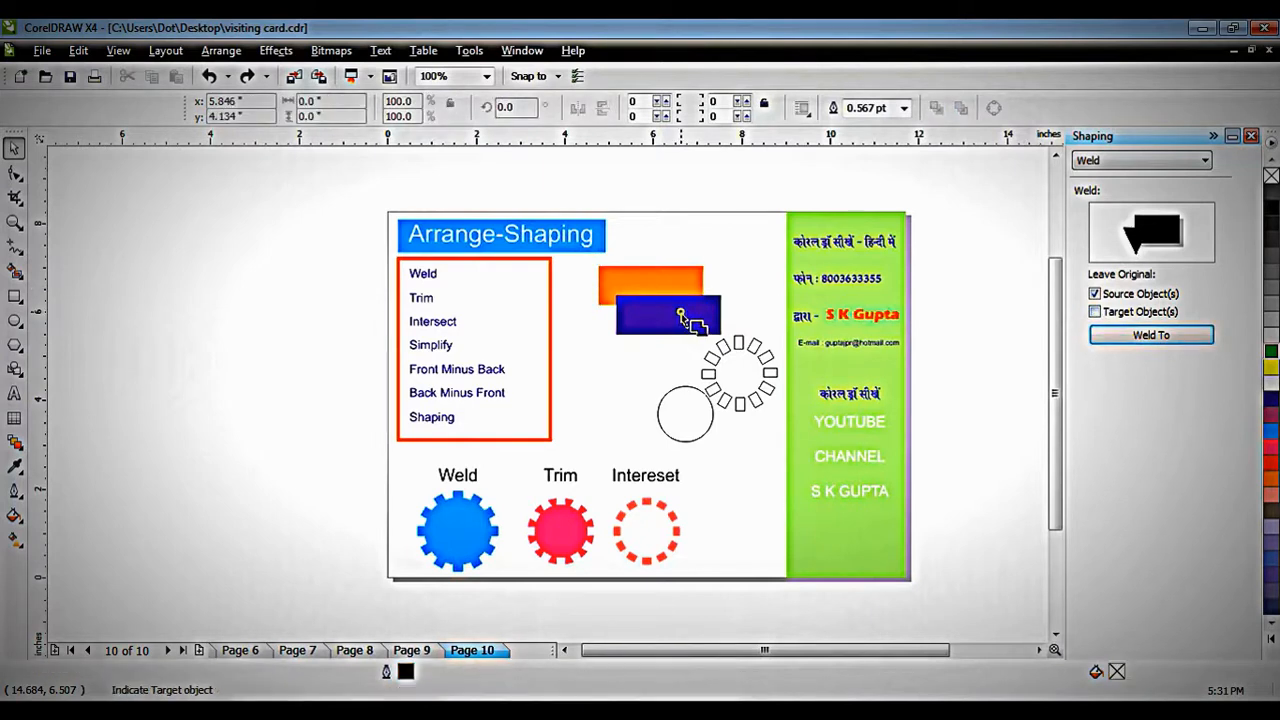
{"action": "left_click", "coordinate": [688, 316]}
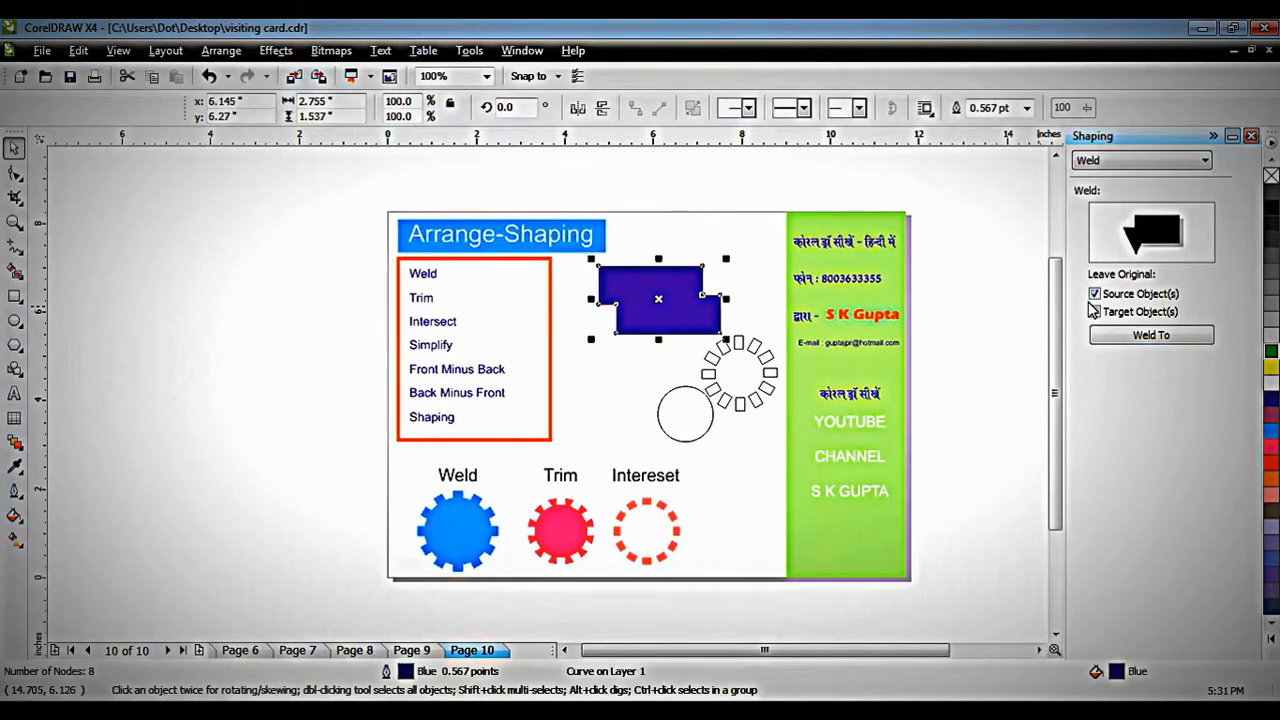
{"action": "key", "text": "ctrl+z"}
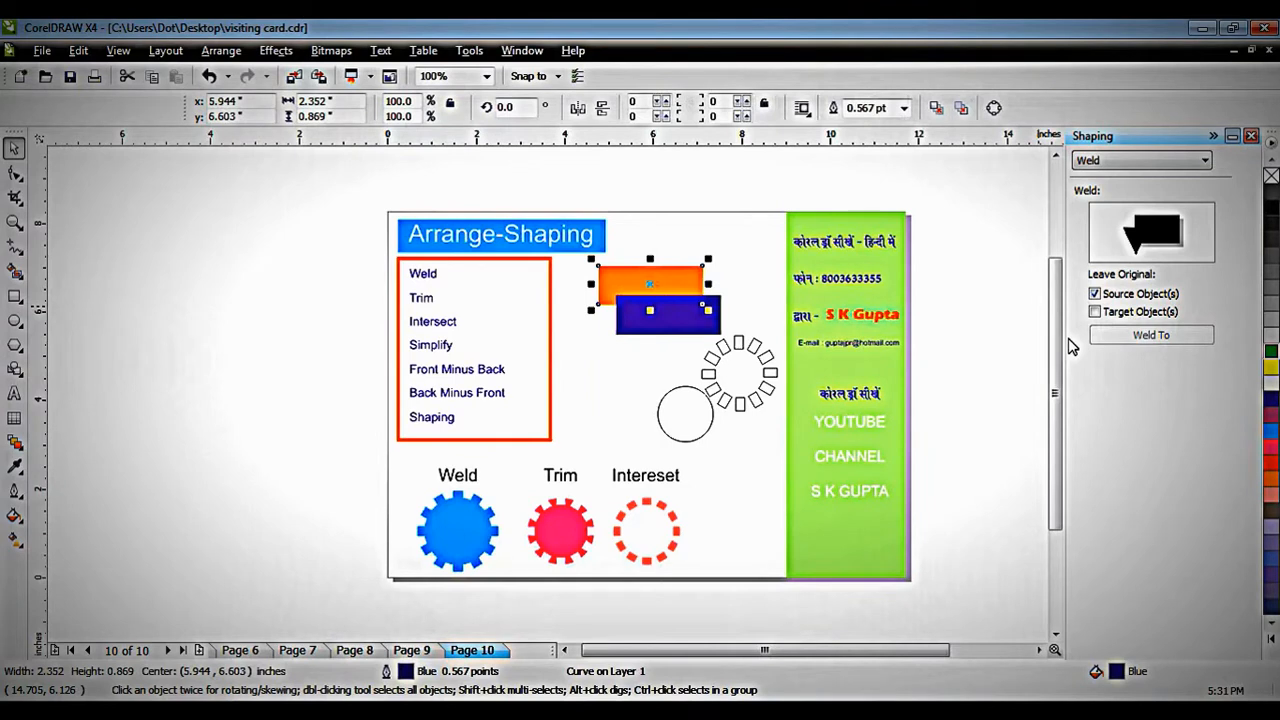
Step: Try welding the blue rectangle to the orange one with only the source original left, and undo it
{"action": "left_click", "coordinate": [998, 344]}
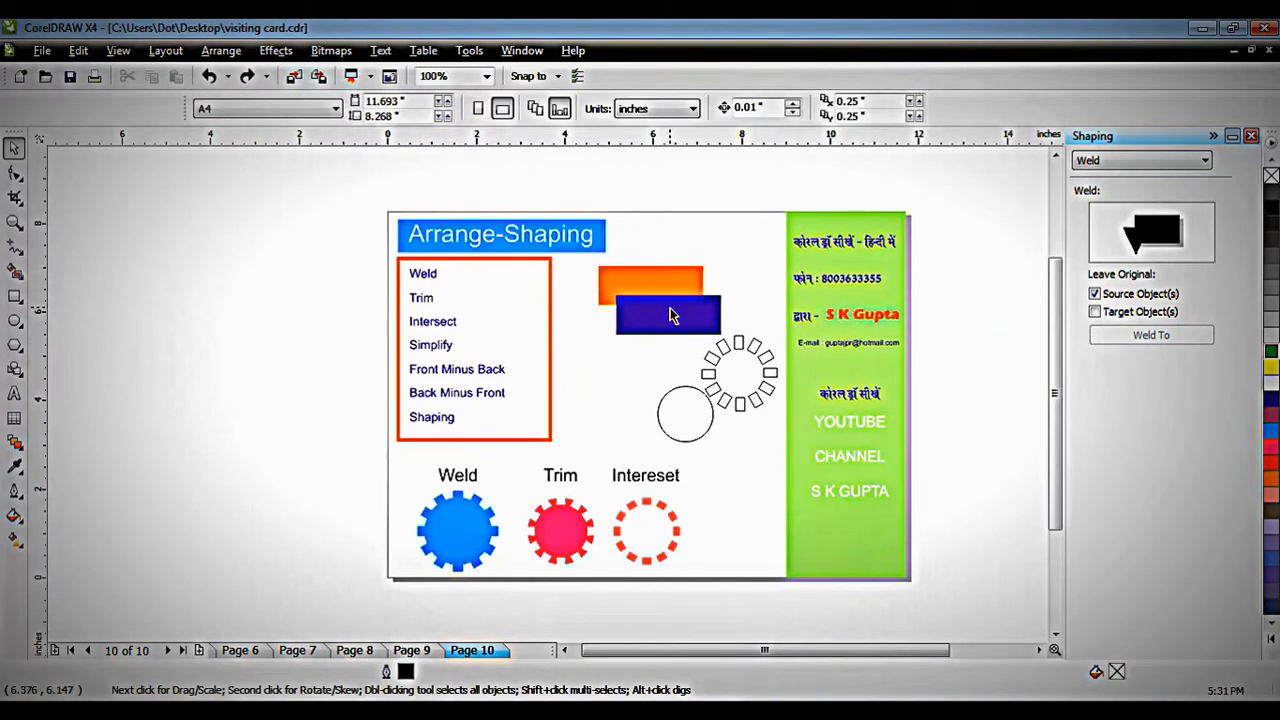
{"action": "left_click", "coordinate": [670, 313]}
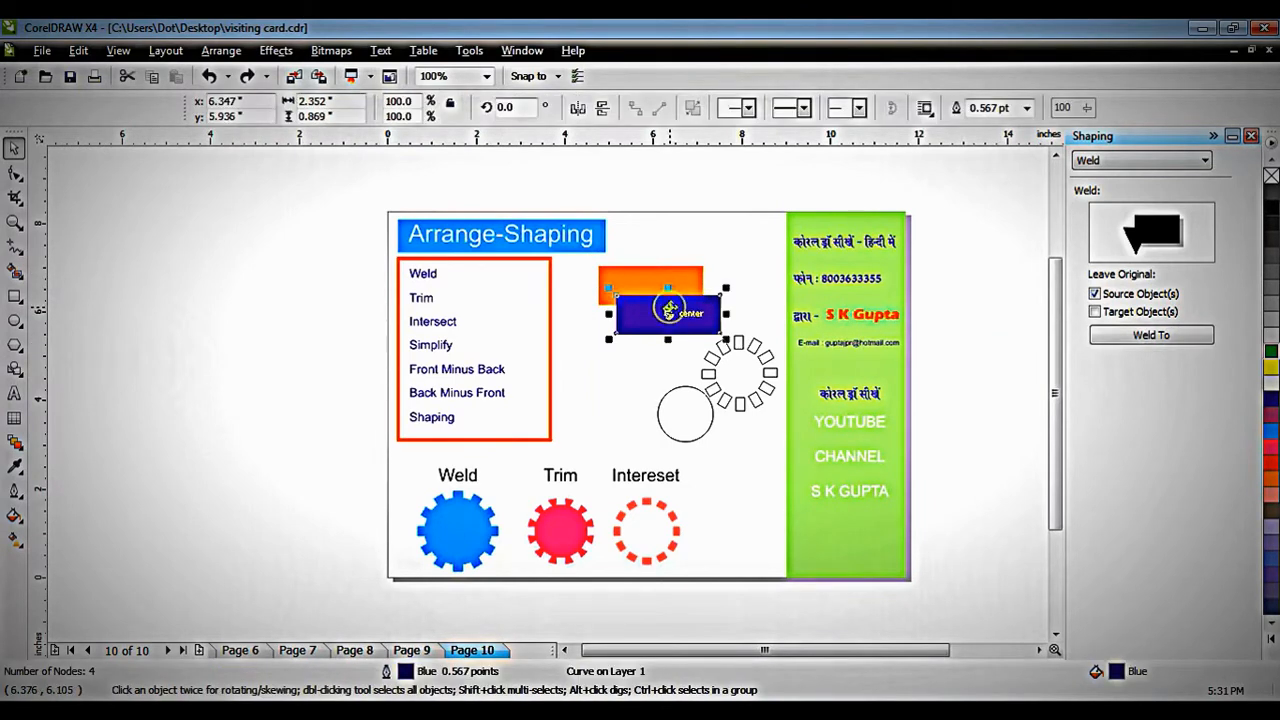
{"action": "left_click", "coordinate": [1147, 340]}
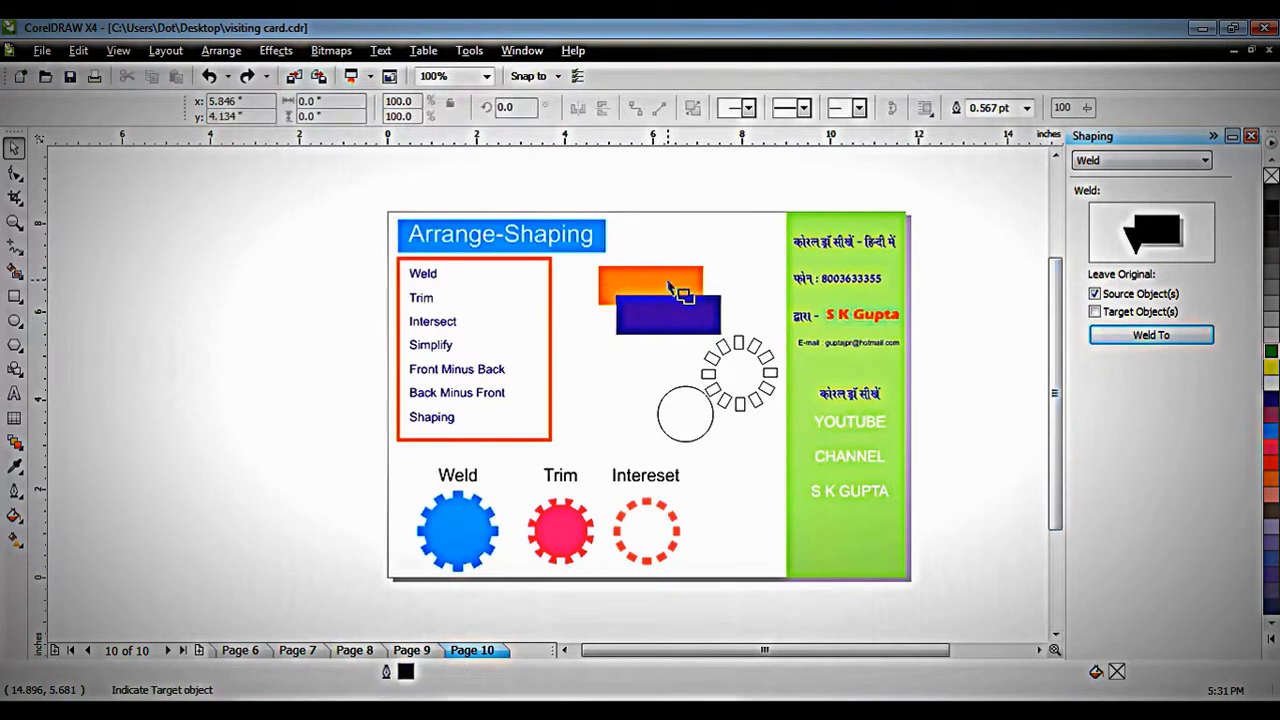
{"action": "left_click", "coordinate": [670, 287]}
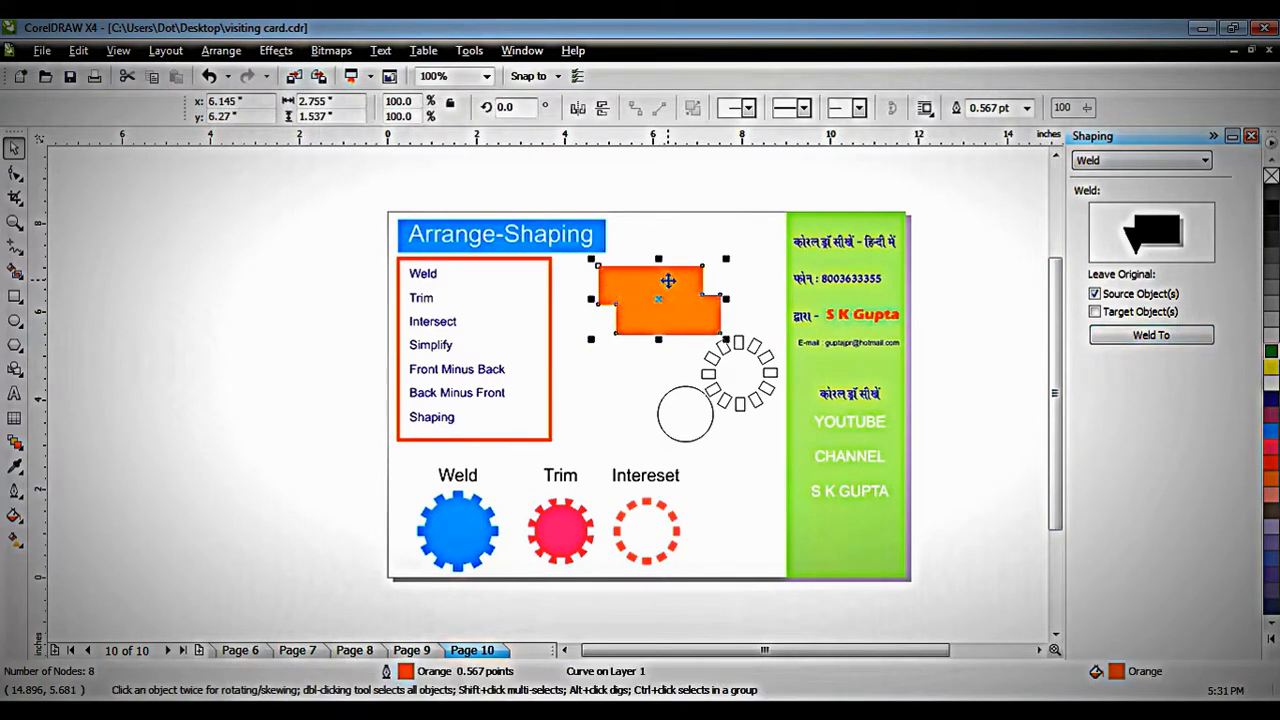
{"action": "key", "text": "ctrl+z"}
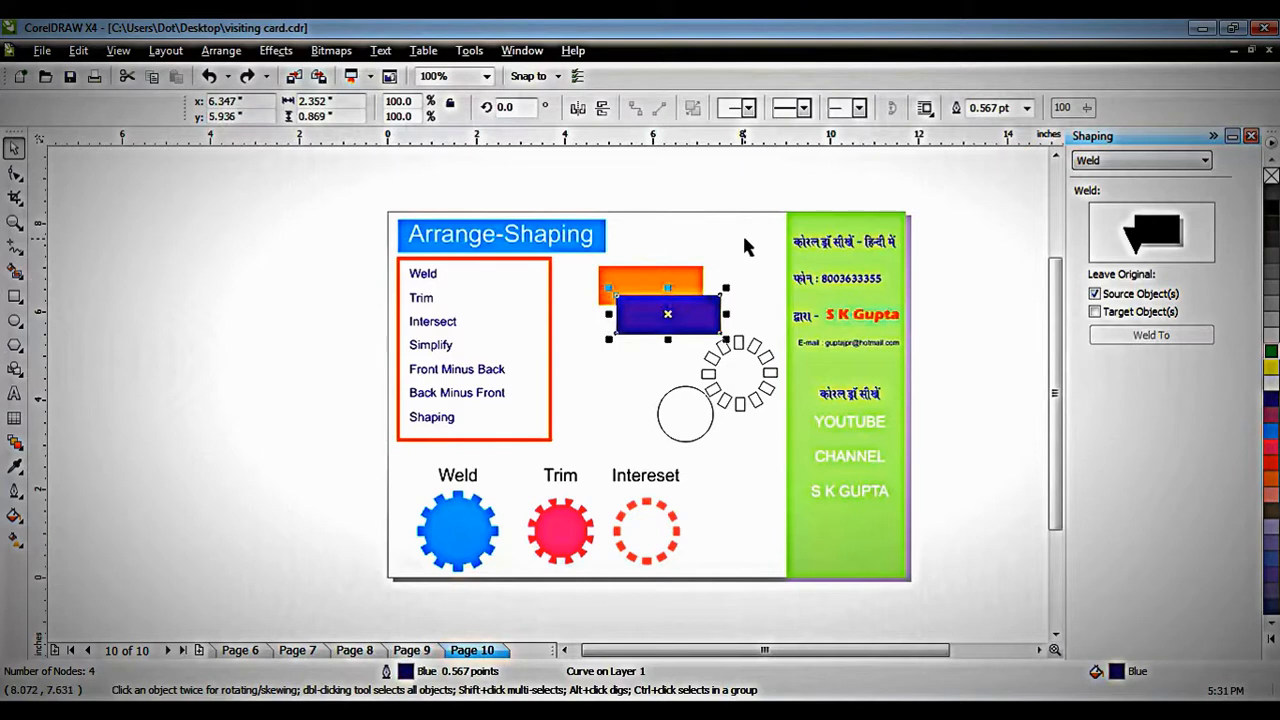
Step: Weld the orange rectangle to the blue target rectangle, leaving only the source original
{"action": "left_click", "coordinate": [693, 280]}
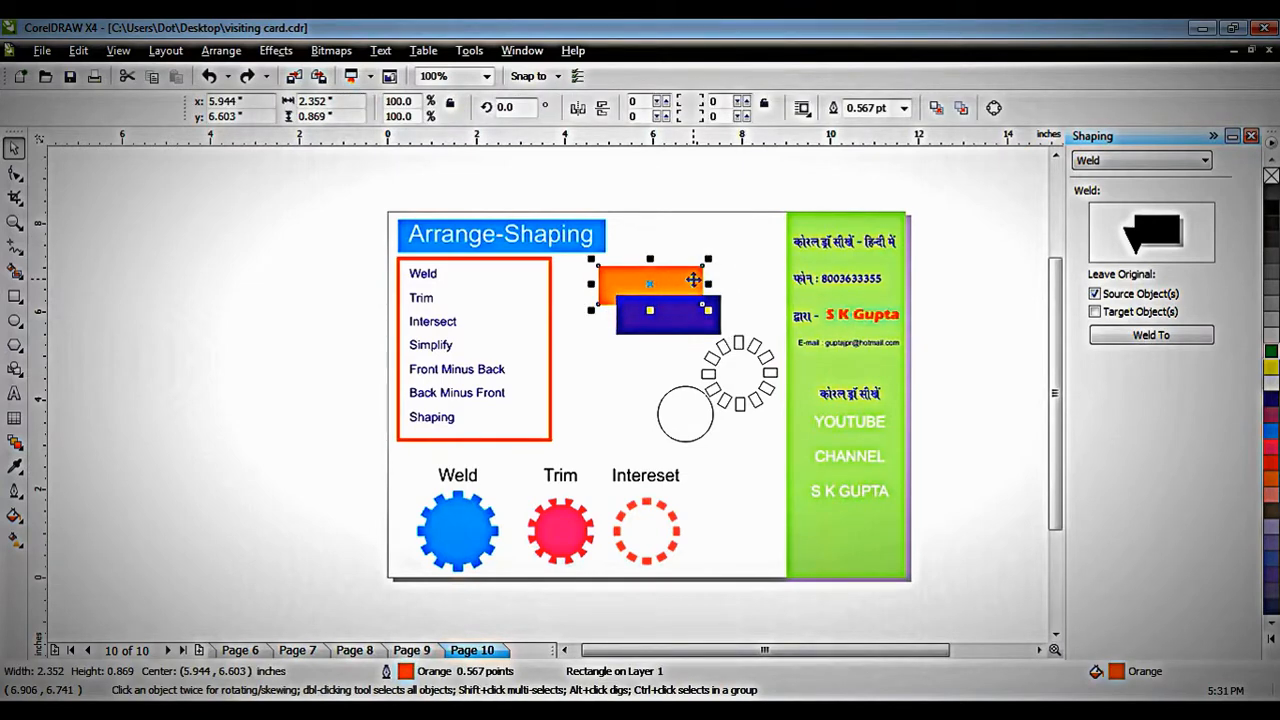
{"action": "left_click", "coordinate": [1113, 338]}
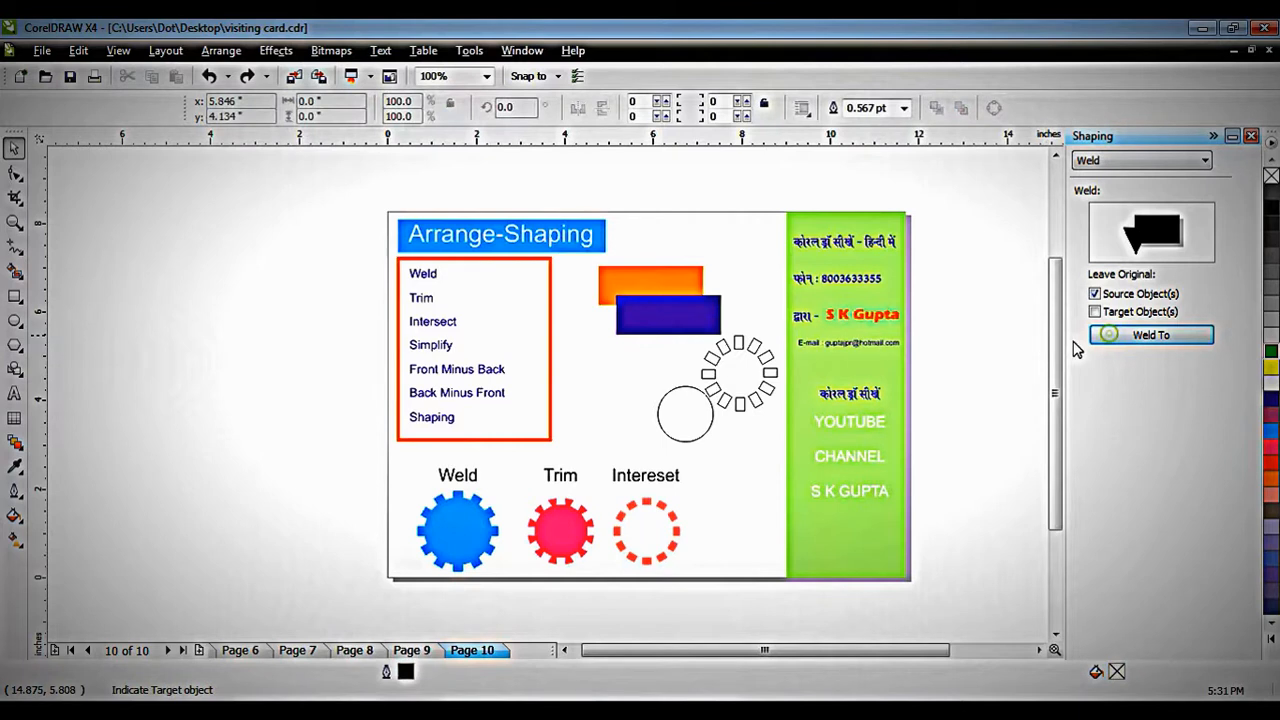
{"action": "left_click", "coordinate": [672, 316]}
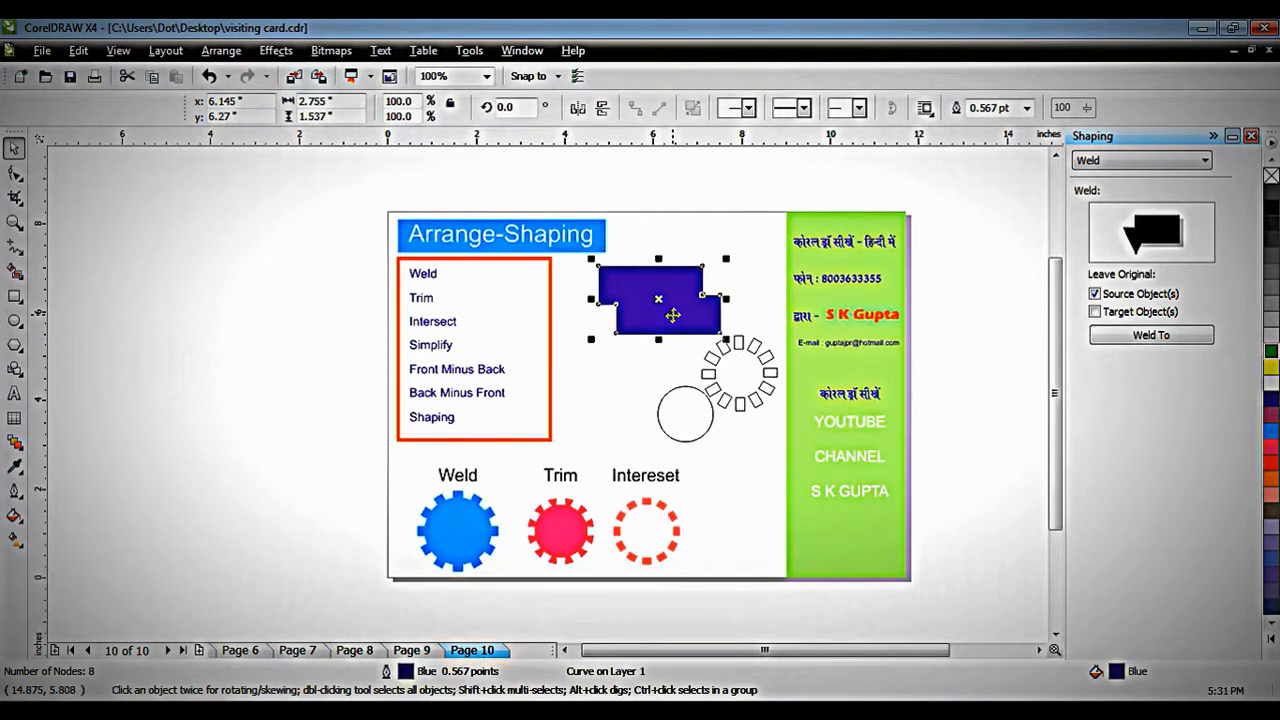
Step: Undo the weld, try welding the orange rectangle to the blue one again with only the source original left, and undo it
{"action": "key", "text": "ctrl+z"}
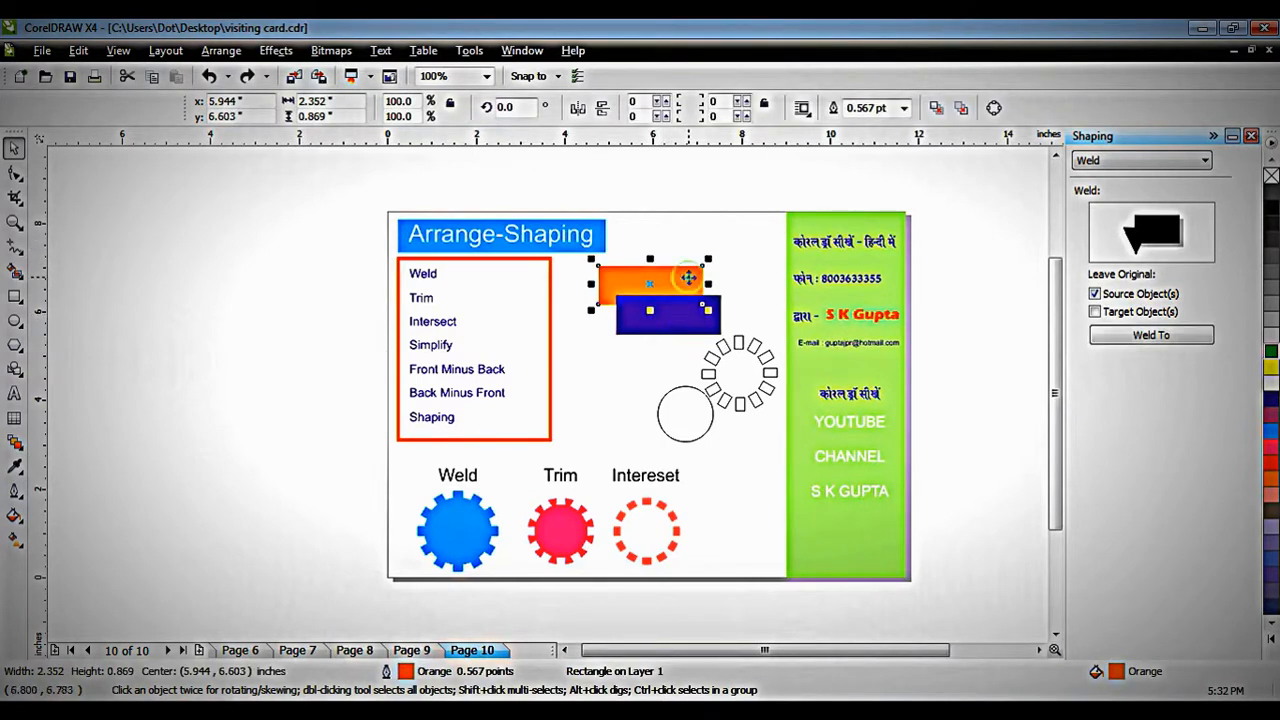
{"action": "left_click", "coordinate": [1131, 337]}
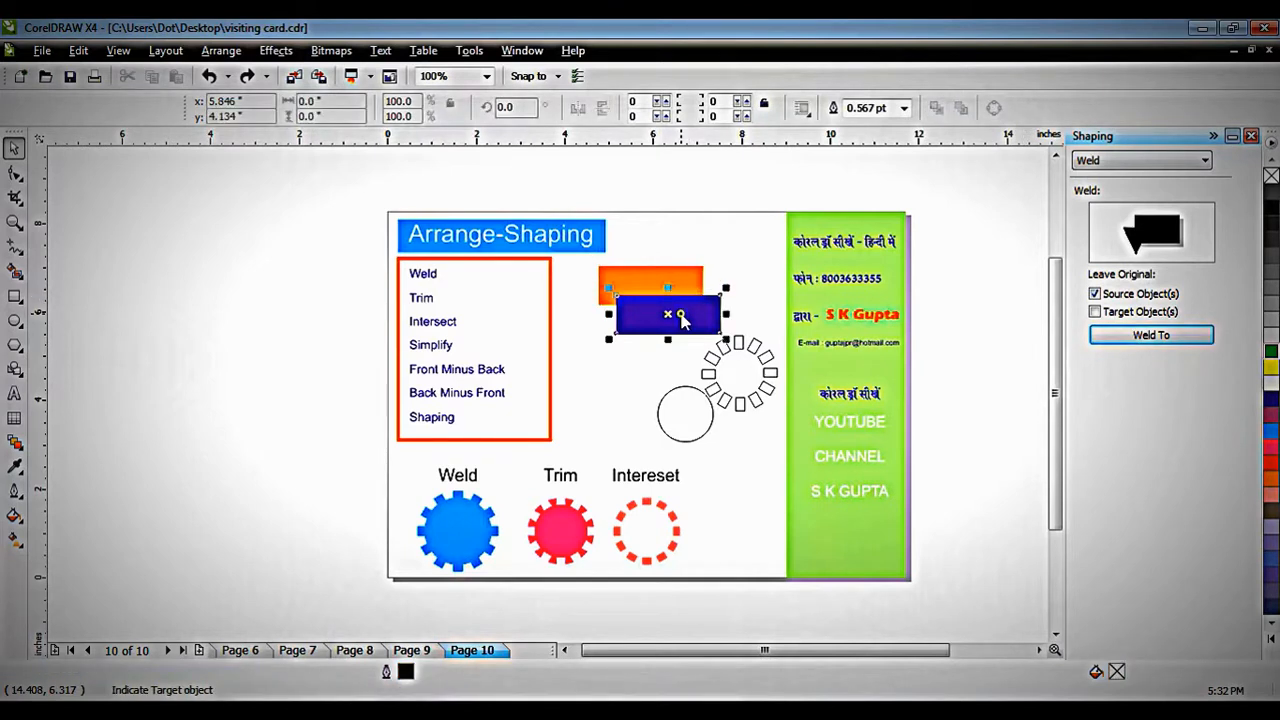
{"action": "left_click", "coordinate": [681, 317]}
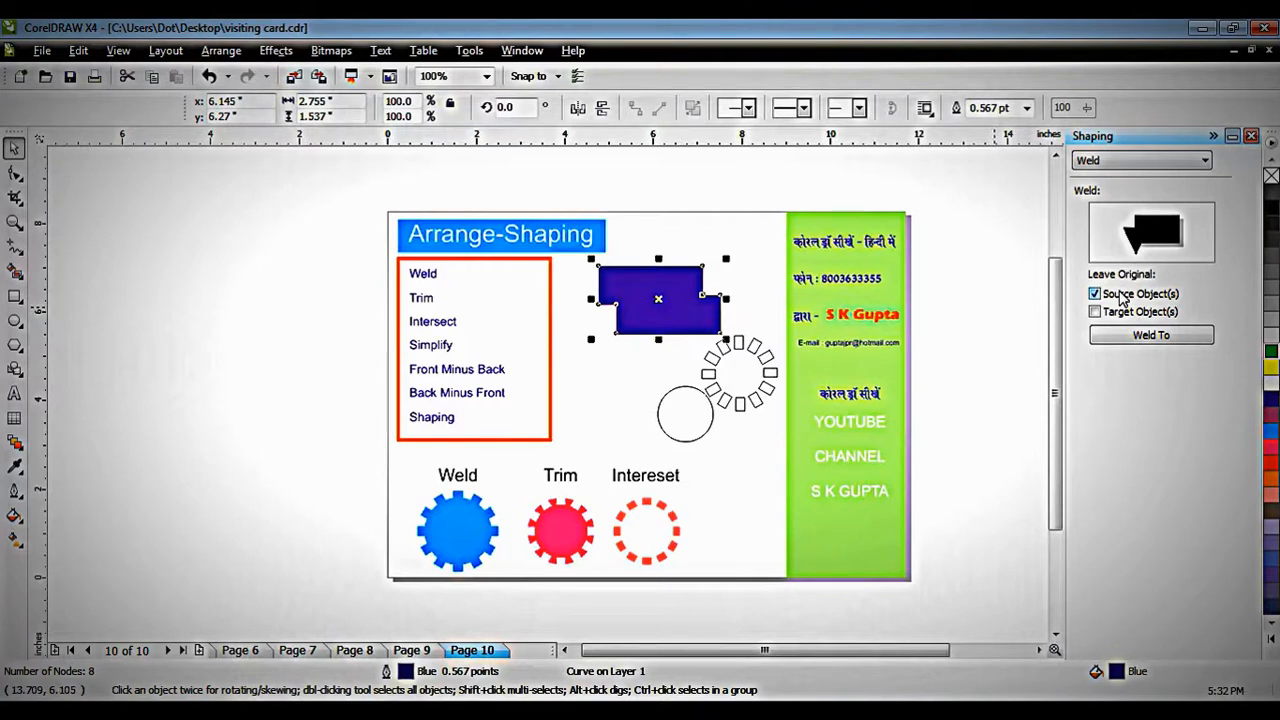
{"action": "key", "text": "ctrl+z"}
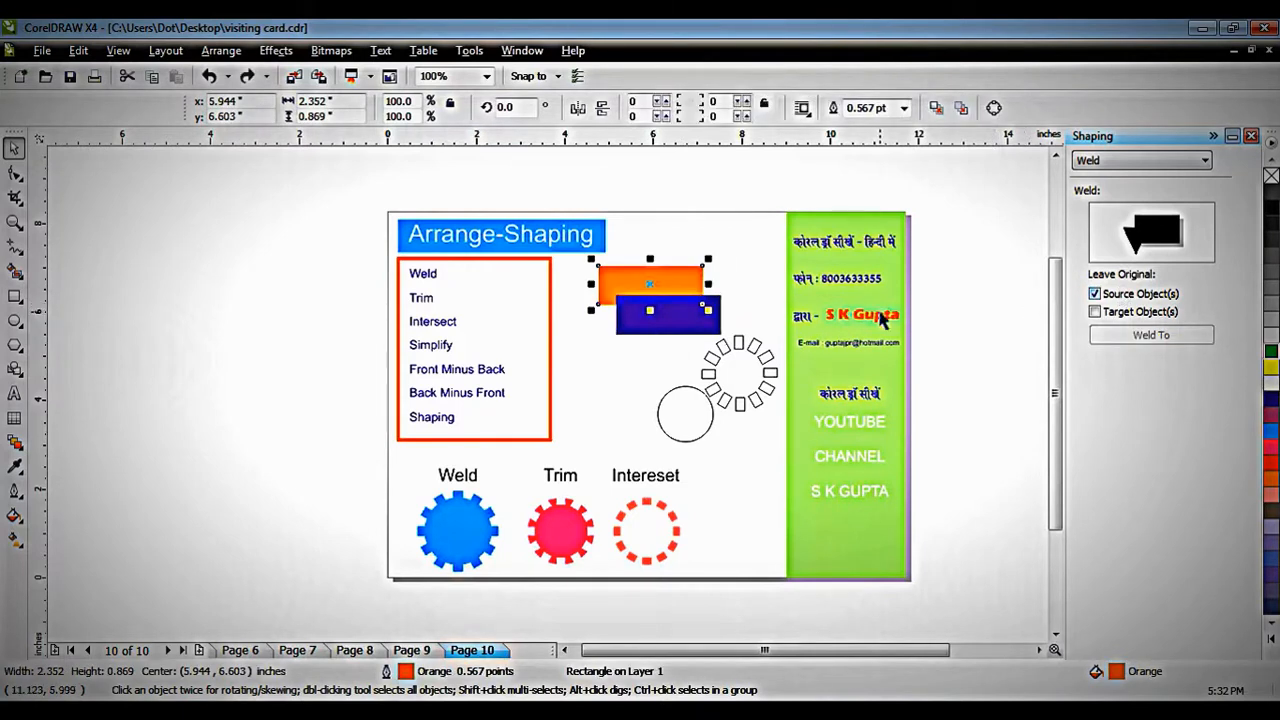
Step: Switch to leaving only the target original, try welding the blue rectangle to the orange one, and undo the weld
{"action": "left_click", "coordinate": [720, 263]}
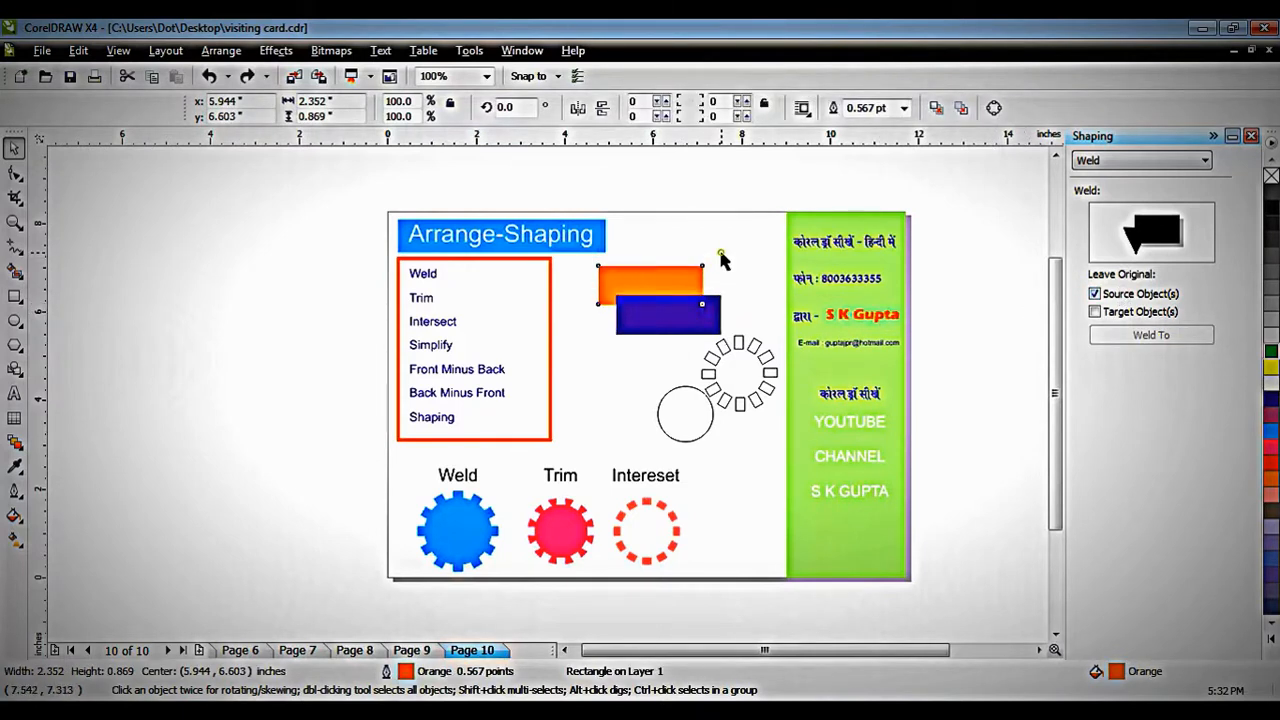
{"action": "left_click", "coordinate": [1095, 294]}
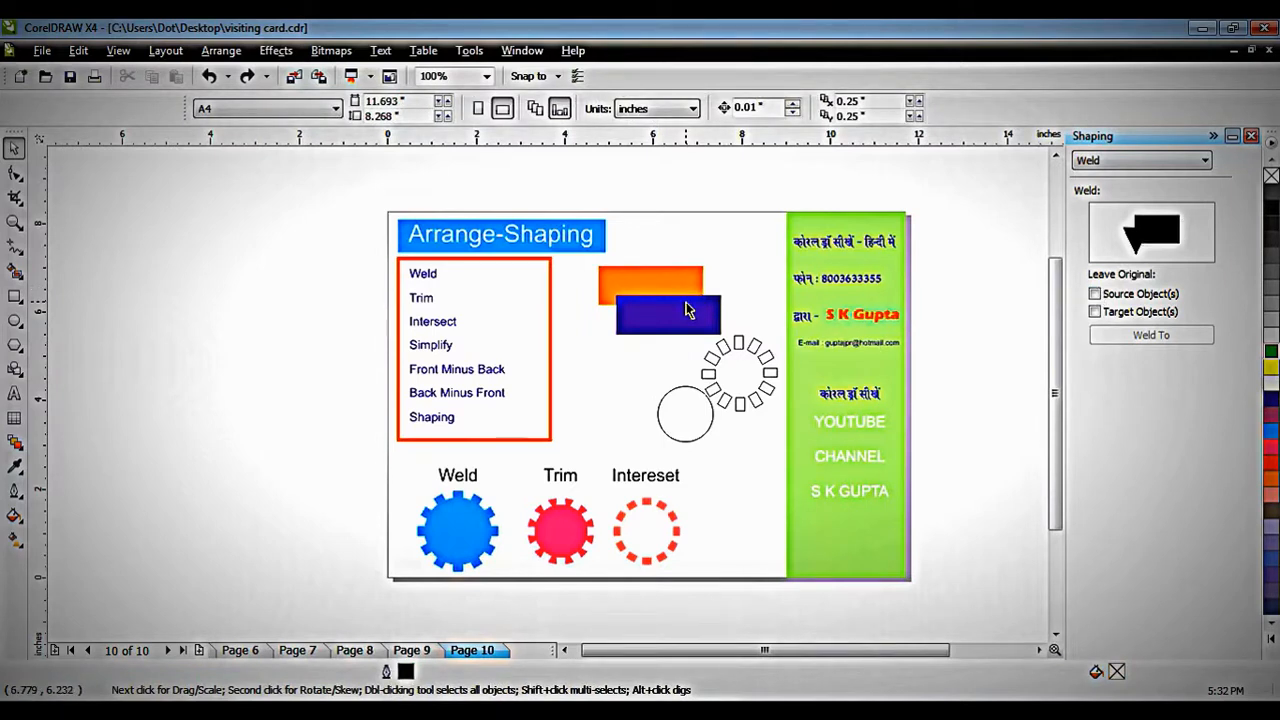
{"action": "left_click", "coordinate": [686, 311]}
{"action": "left_click", "coordinate": [1117, 313]}
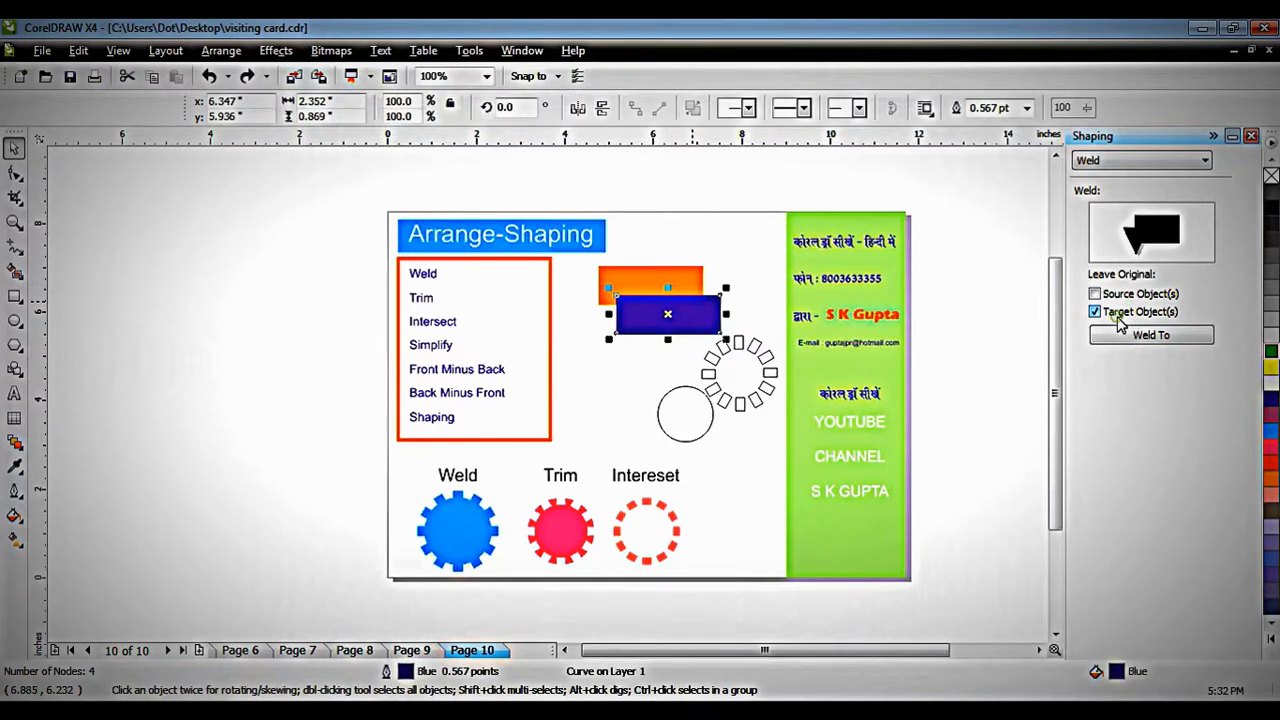
{"action": "left_click", "coordinate": [1140, 335]}
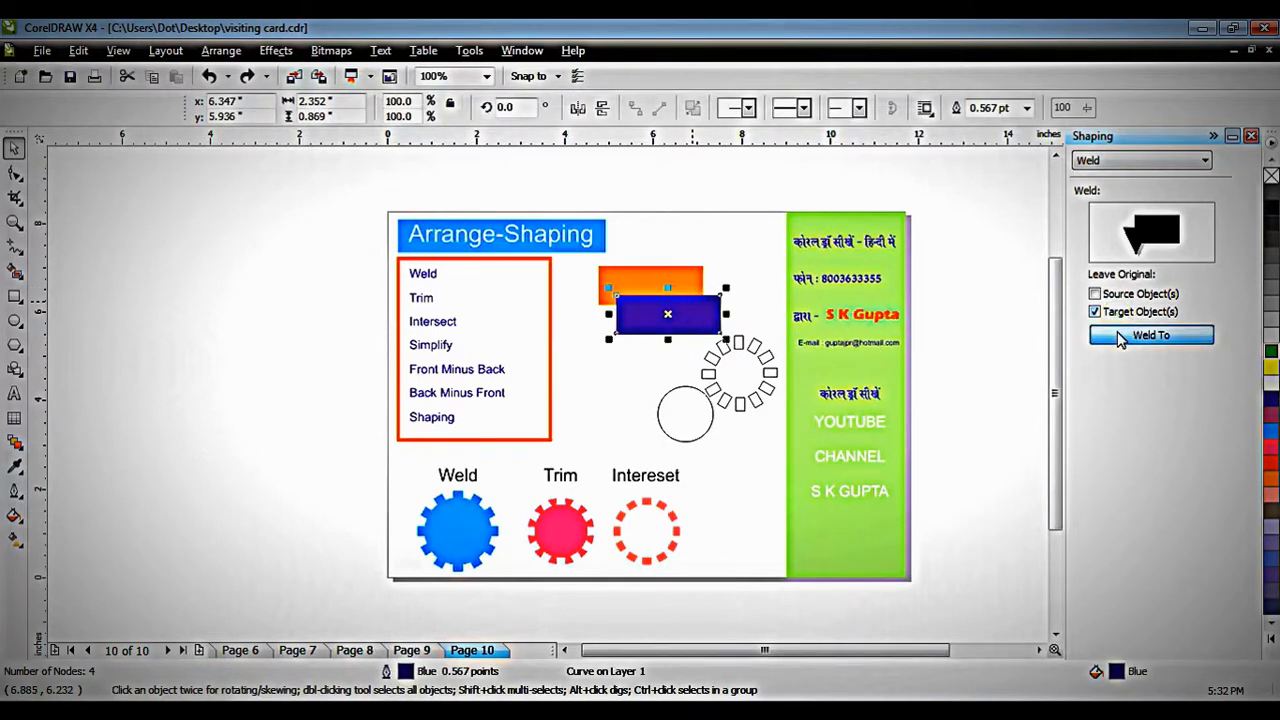
{"action": "left_click", "coordinate": [661, 289]}
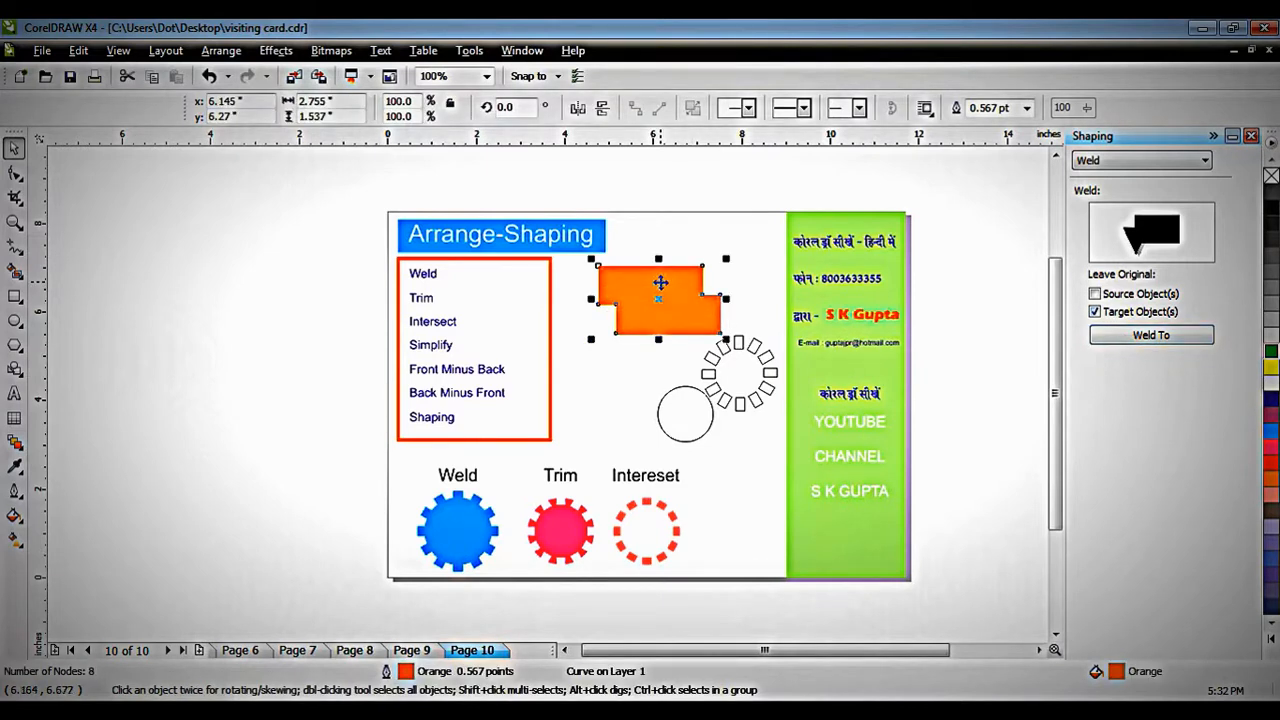
{"action": "key", "text": "ctrl+z"}
Step: Try welding the orange rectangle to the blue one with only the target original left, and undo it
{"action": "left_click", "coordinate": [665, 280]}
{"action": "left_click", "coordinate": [1148, 335]}
{"action": "left_click", "coordinate": [688, 309]}
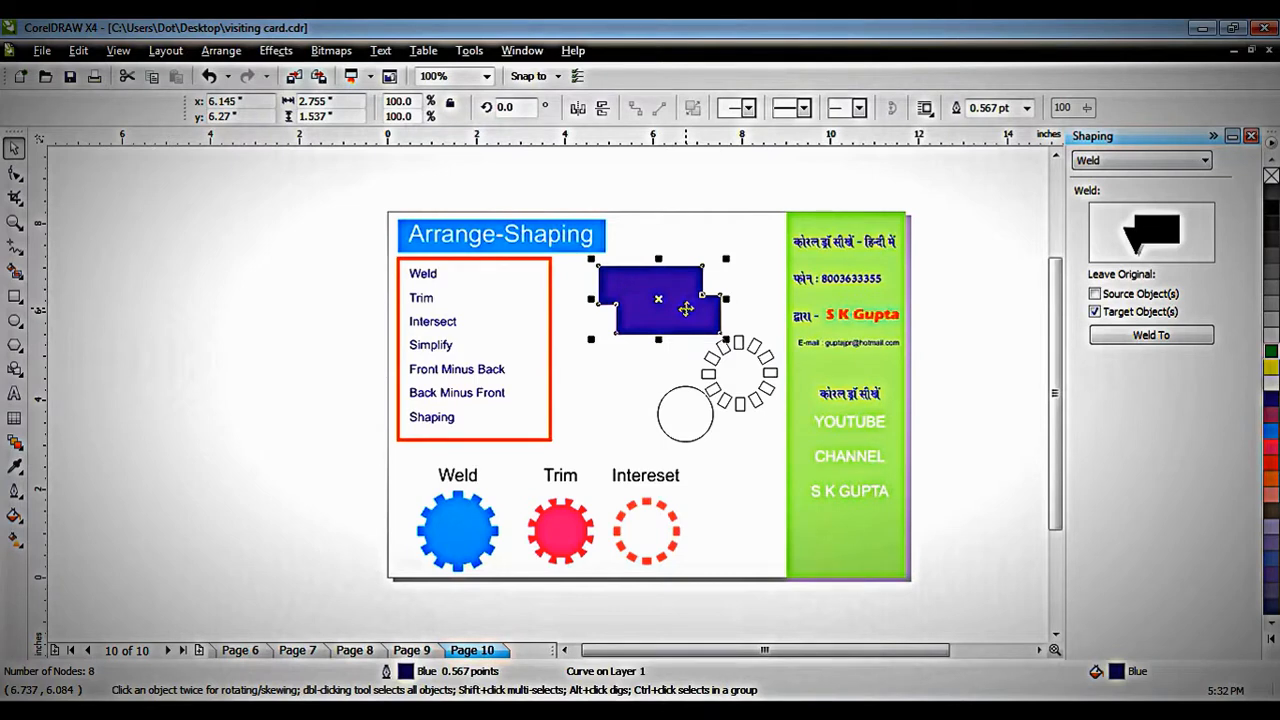
{"action": "key", "text": "ctrl+z"}
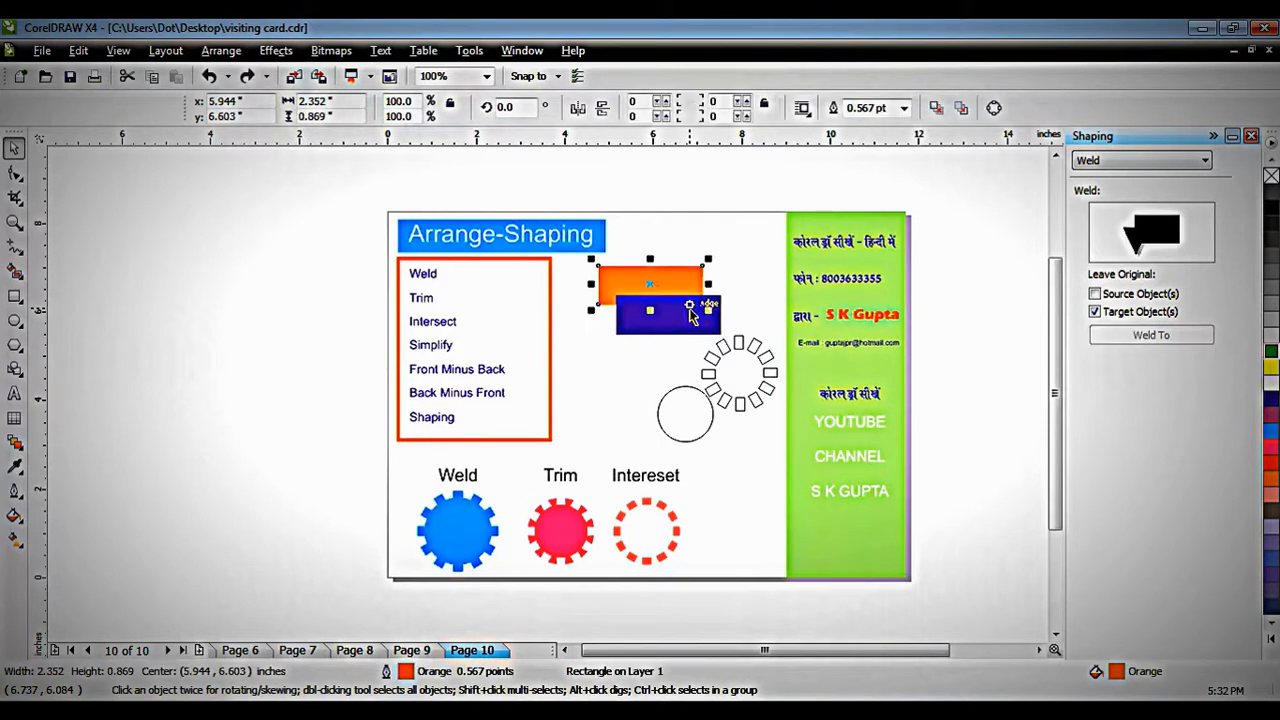
Step: Switch the shaping operation to Trim and trim the blue rectangle with the orange one, leaving only the source original
{"action": "left_click", "coordinate": [1149, 158]}
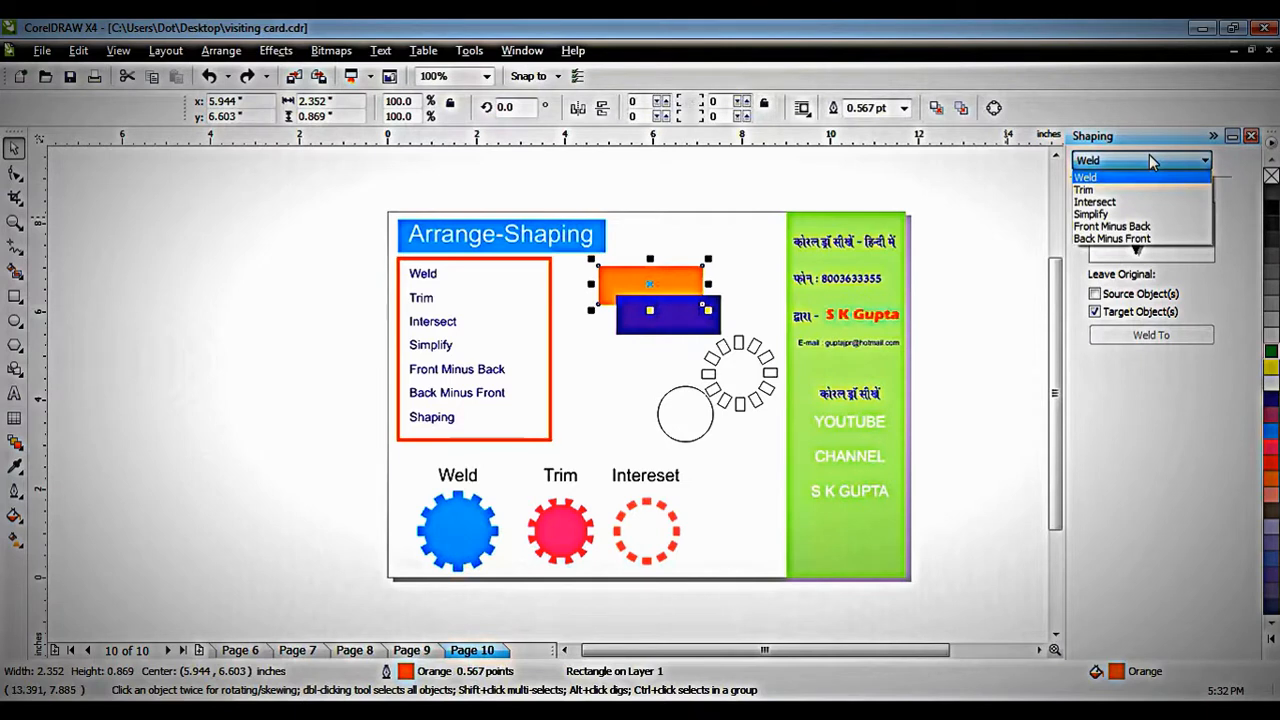
{"action": "left_click", "coordinate": [1127, 190]}
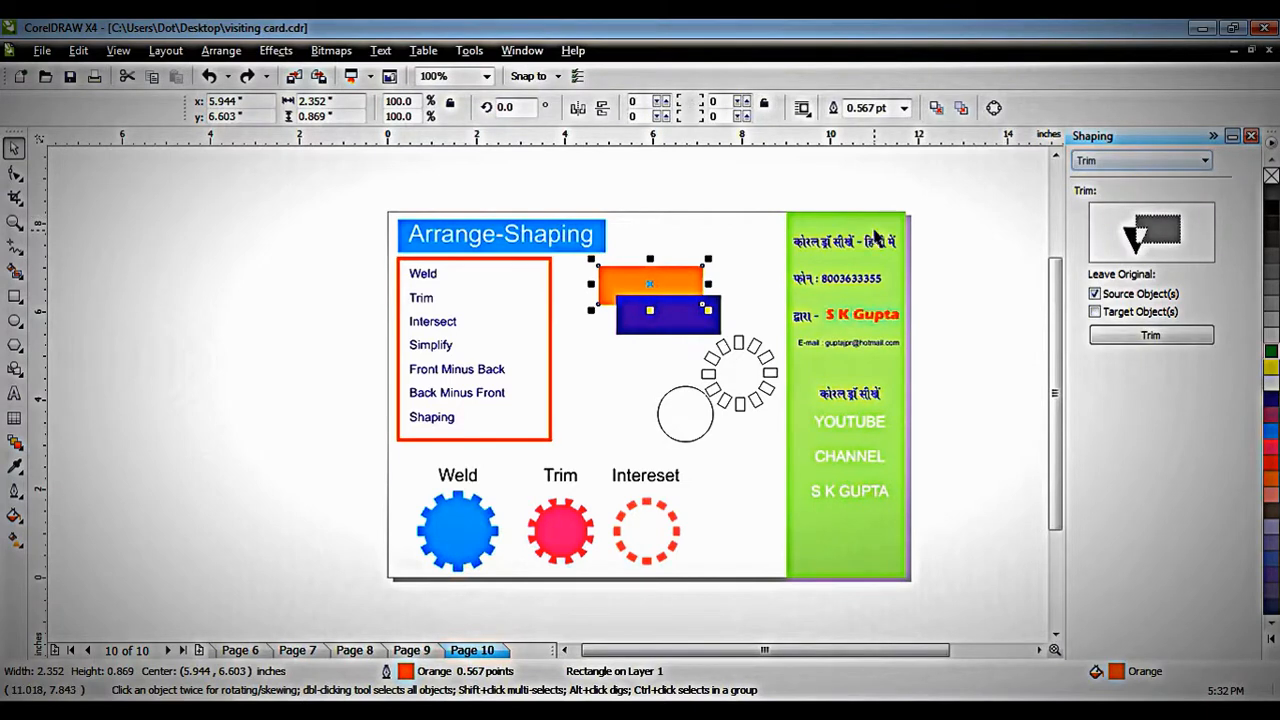
{"action": "left_click", "coordinate": [718, 204]}
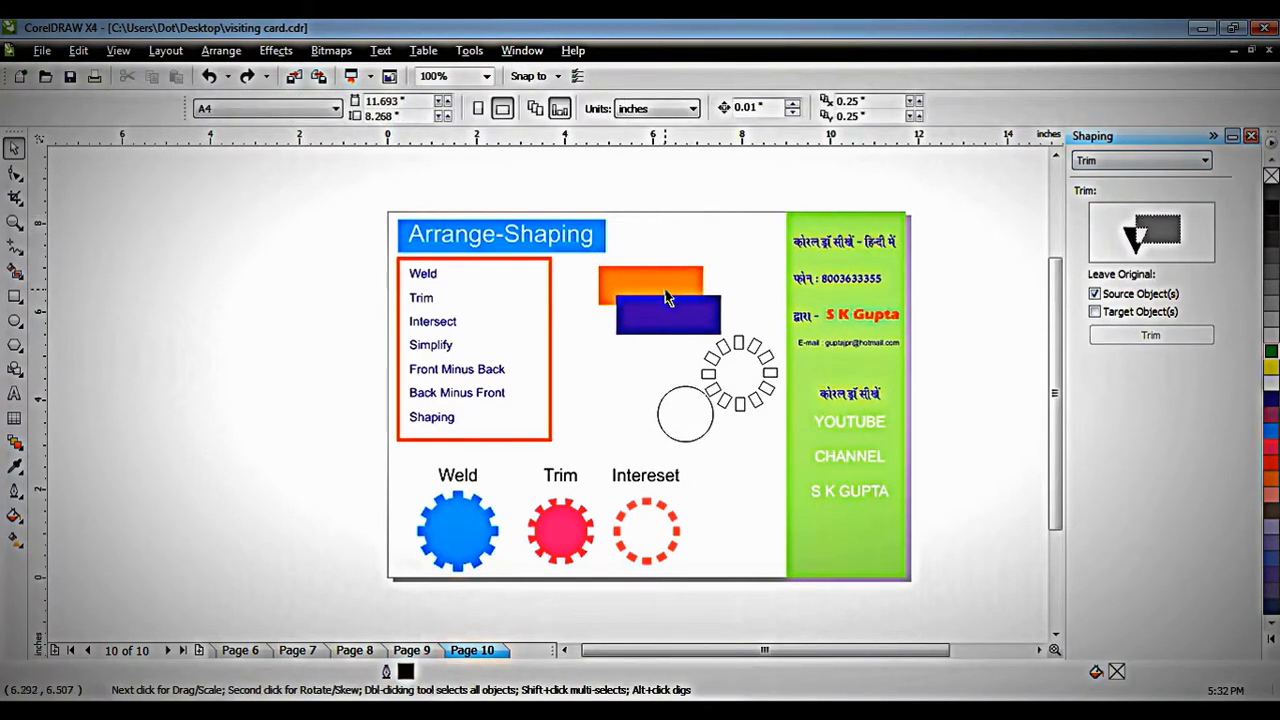
{"action": "left_click", "coordinate": [657, 285]}
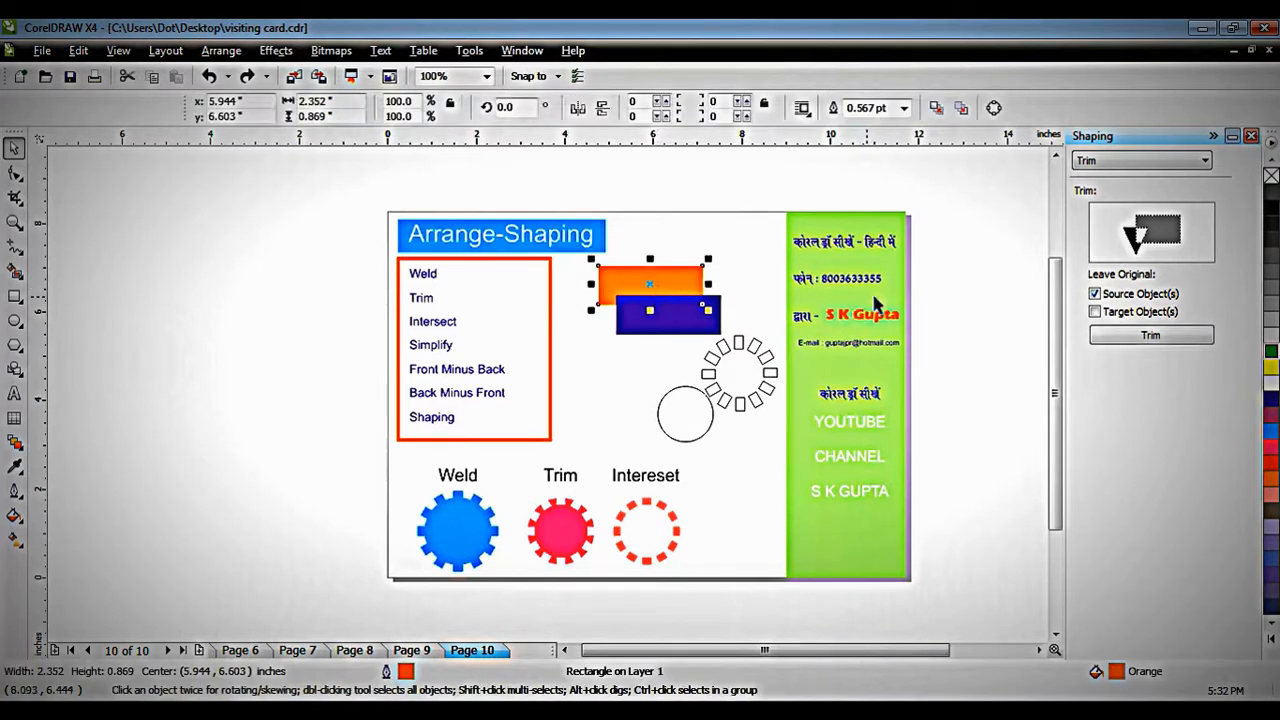
{"action": "left_click", "coordinate": [1107, 341]}
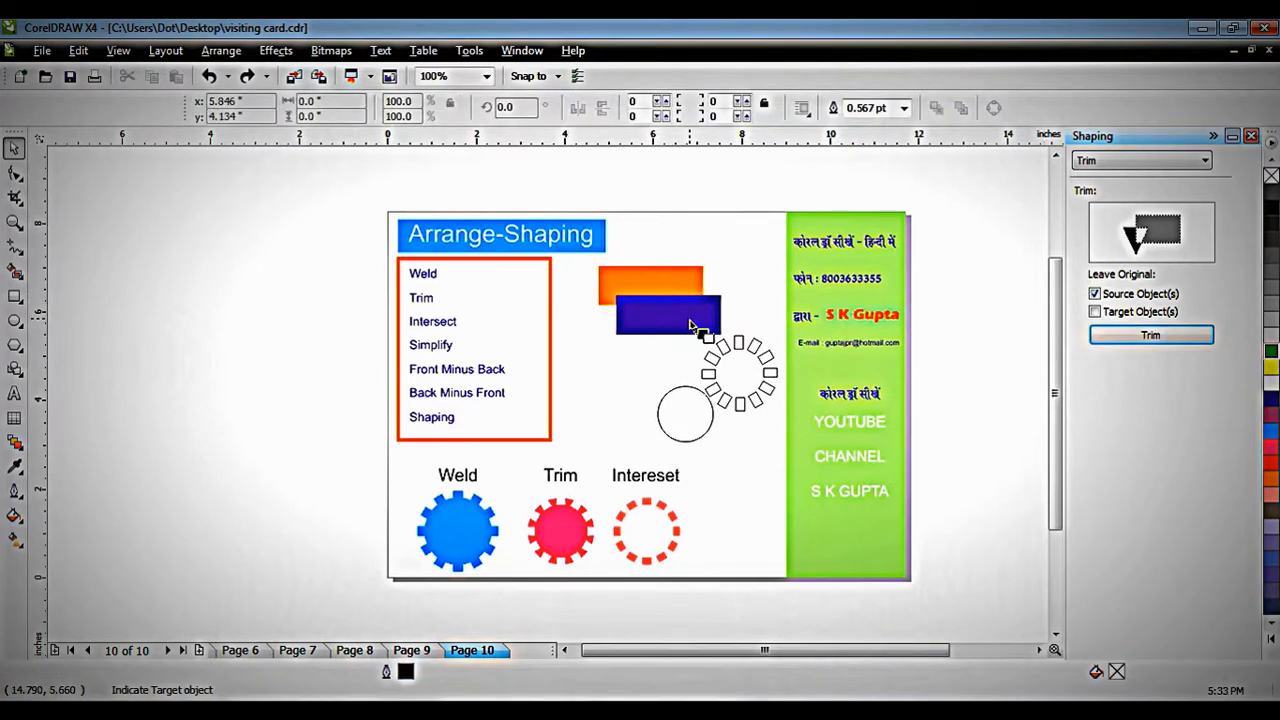
{"action": "left_click", "coordinate": [690, 325]}
{"action": "left_click", "coordinate": [737, 251]}
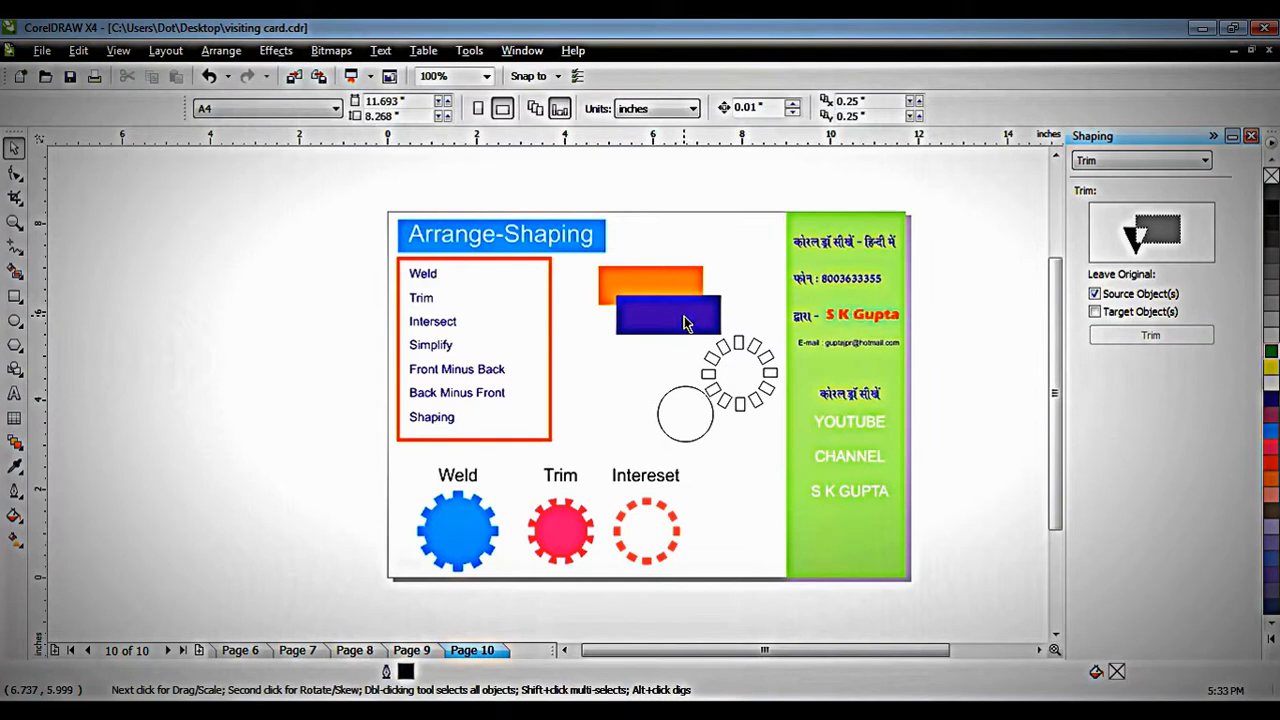
Step: Move the trimmed blue shape aside and delete it, then undo a trial move of the blue rectangle beneath it
{"action": "left_click", "coordinate": [685, 323]}
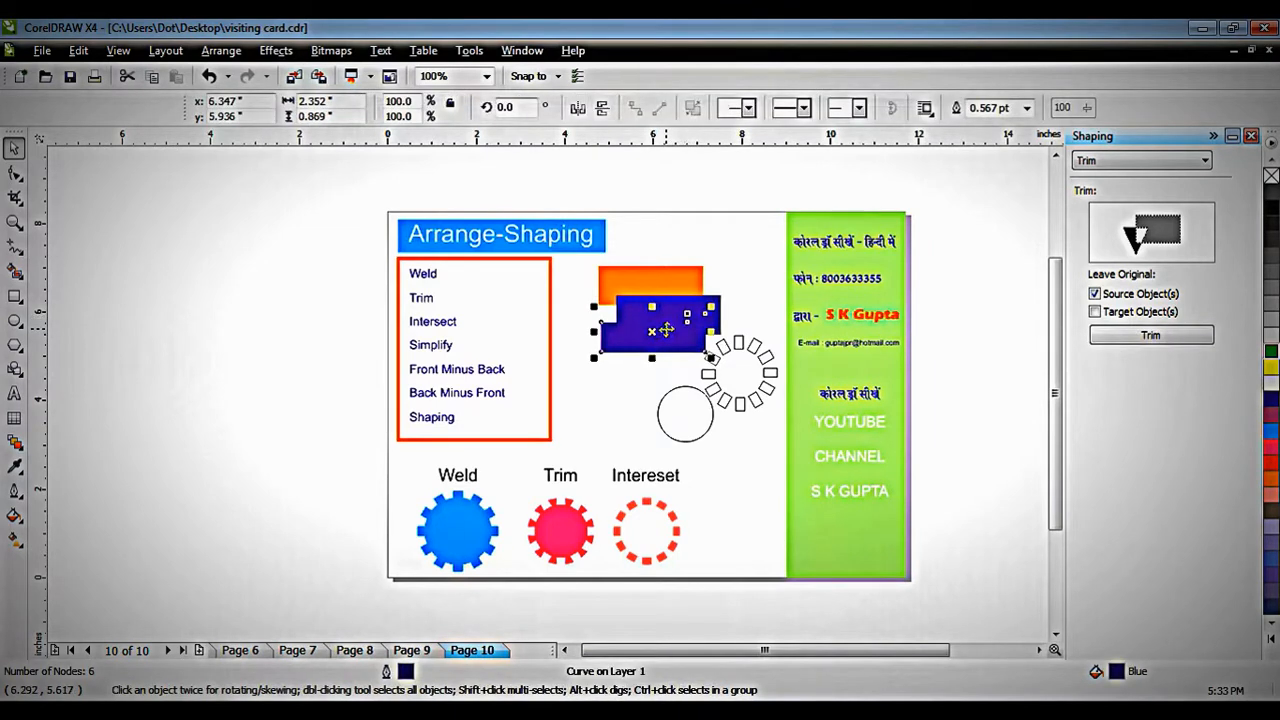
{"action": "left_click_drag", "start_coordinate": [666, 329], "coordinate": [631, 358]}
{"action": "key", "text": "Delete"}
{"action": "left_click", "coordinate": [682, 313]}
{"action": "left_click_drag", "start_coordinate": [682, 313], "coordinate": [663, 348]}
{"action": "left_click_drag", "start_coordinate": [689, 317], "coordinate": [690, 316]}
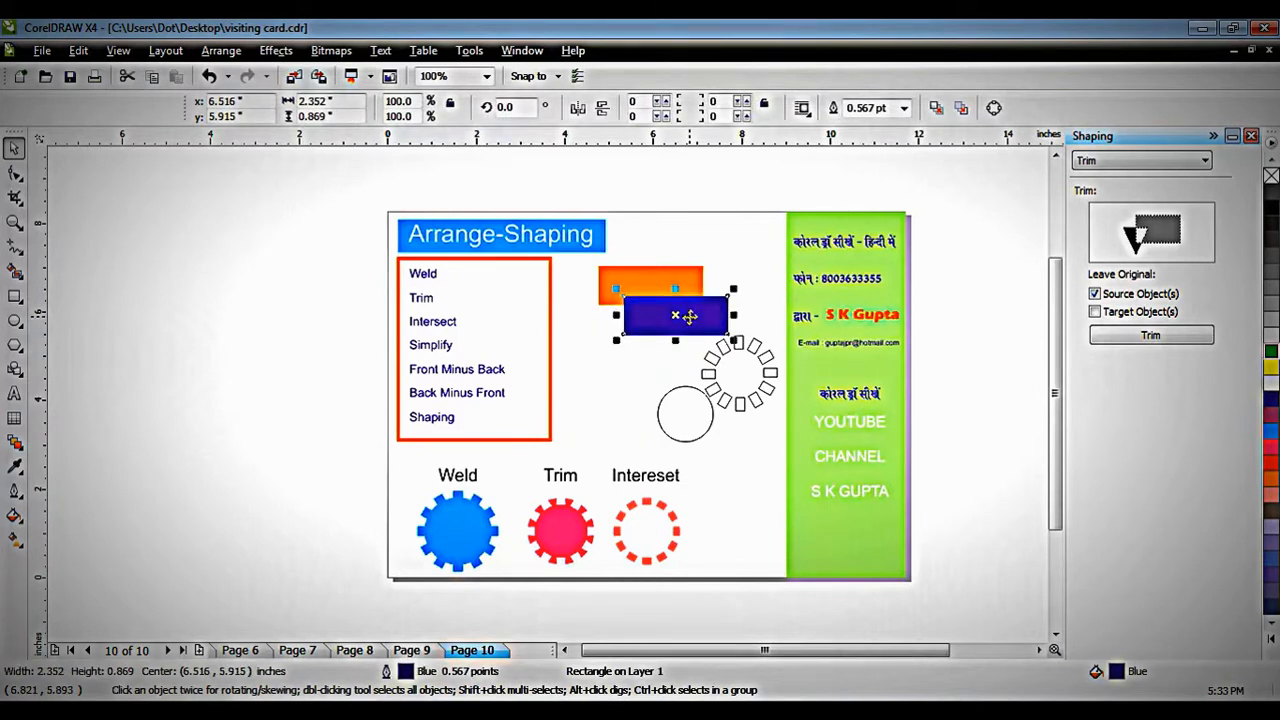
{"action": "key", "text": "ctrl+z"}
Step: Trim the blue rectangle with the orange one, leaving only the target original
{"action": "left_click", "coordinate": [665, 280]}
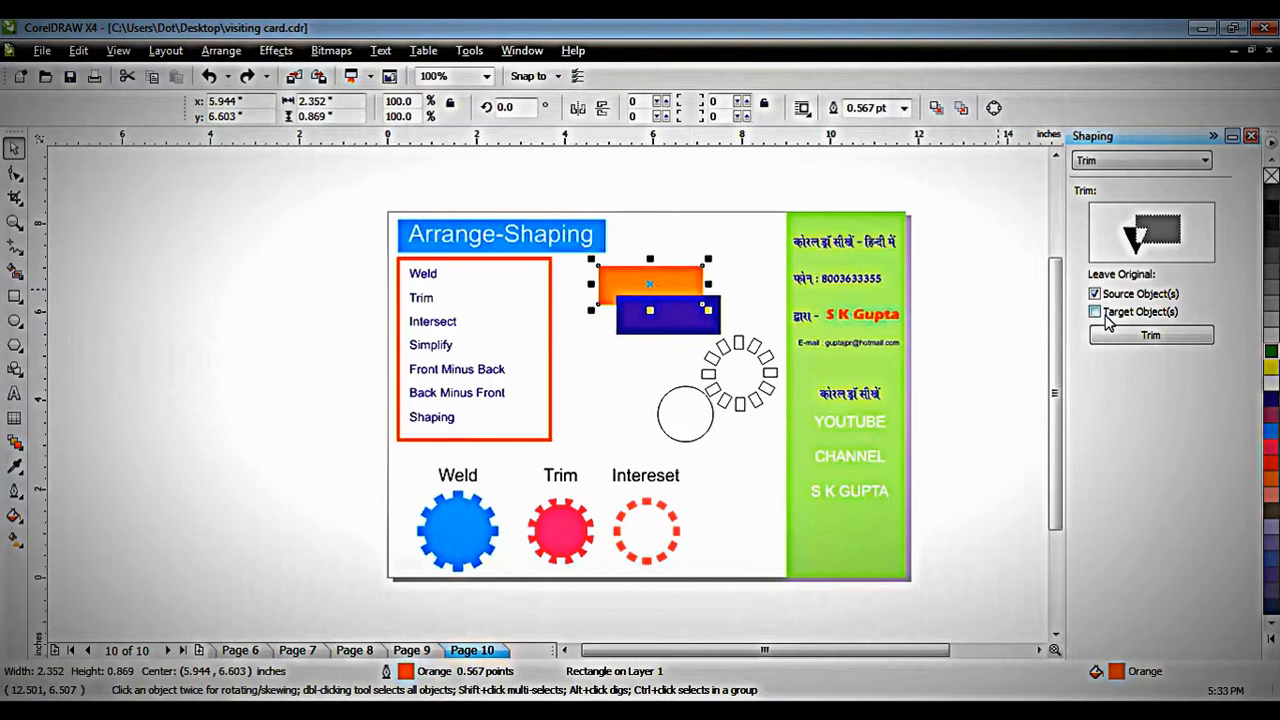
{"action": "left_click", "coordinate": [1094, 293]}
{"action": "left_click", "coordinate": [1094, 311]}
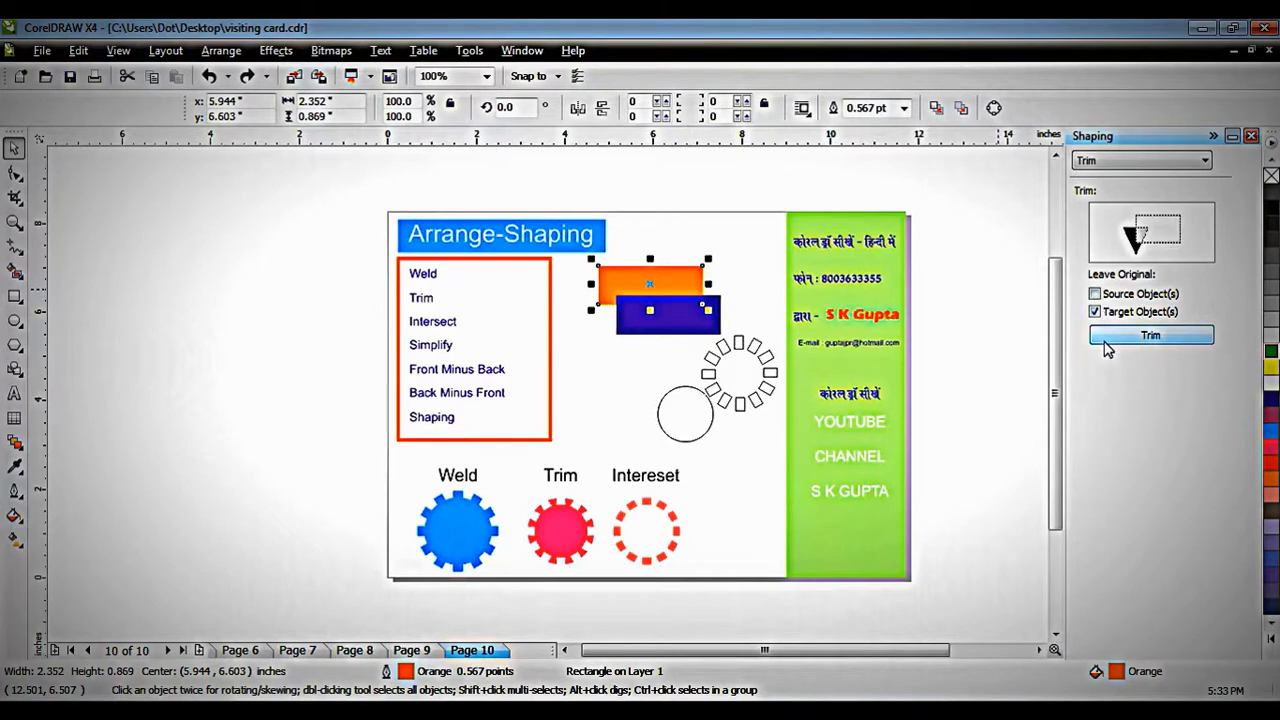
{"action": "left_click", "coordinate": [1150, 335]}
{"action": "left_click", "coordinate": [663, 313]}
Step: Try moving the trimmed blue shape and the original blue rectangle apart, and undo the moves
{"action": "left_click", "coordinate": [702, 262]}
{"action": "left_click_drag", "start_coordinate": [674, 325], "coordinate": [706, 250]}
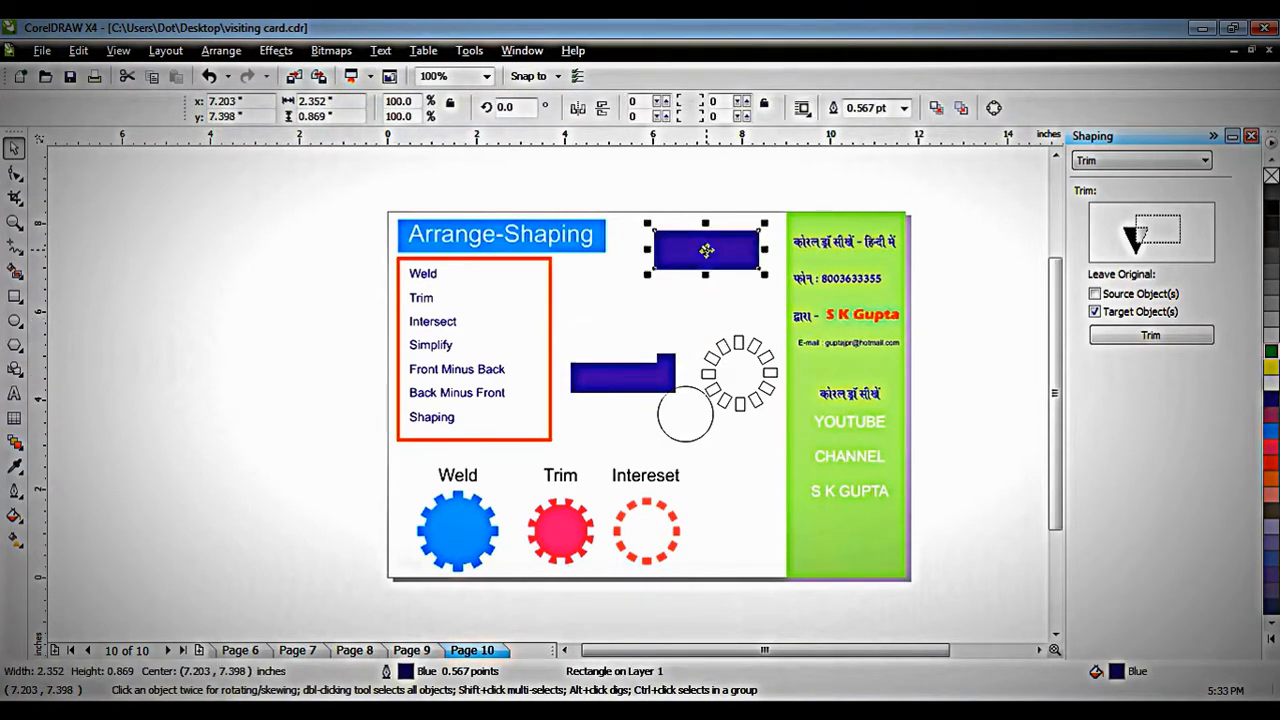
{"action": "key", "text": "ctrl+z"}
{"action": "key", "text": "ctrl+z"}
{"action": "key", "text": "ctrl+z"}
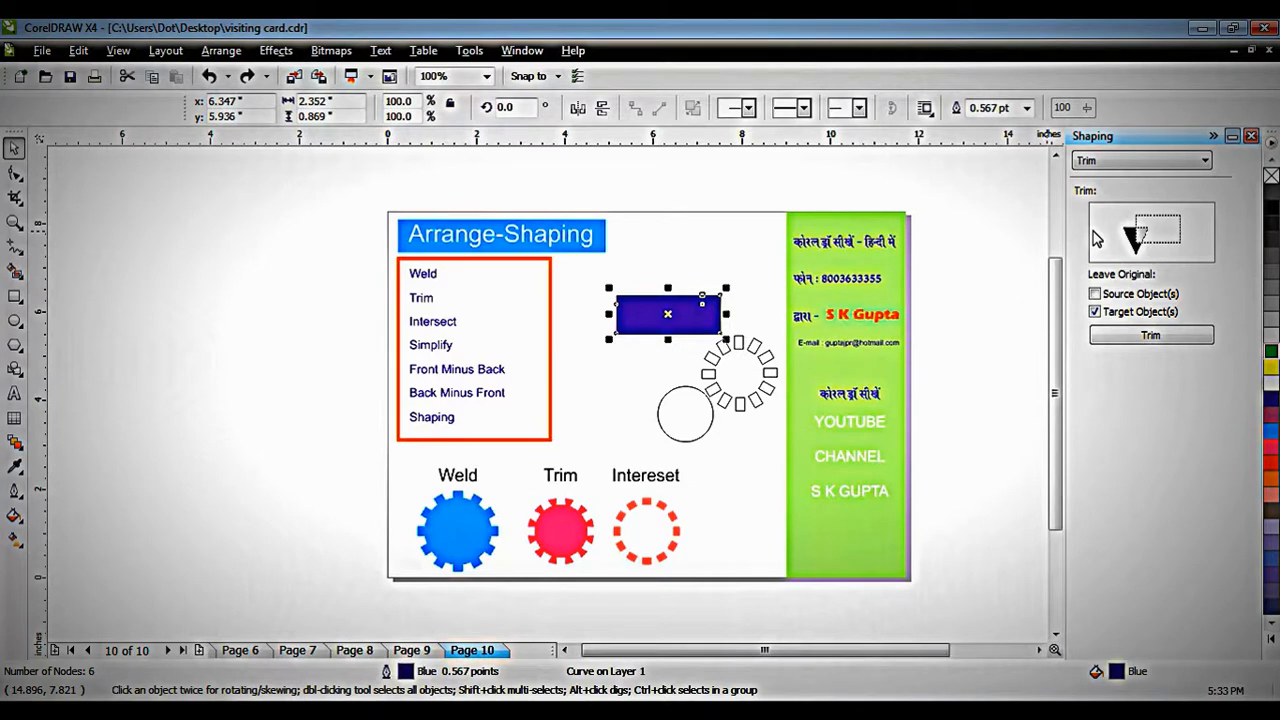
Step: Delete the two overlapping blue shapes together
{"action": "left_click_drag", "start_coordinate": [589, 280], "coordinate": [735, 350]}
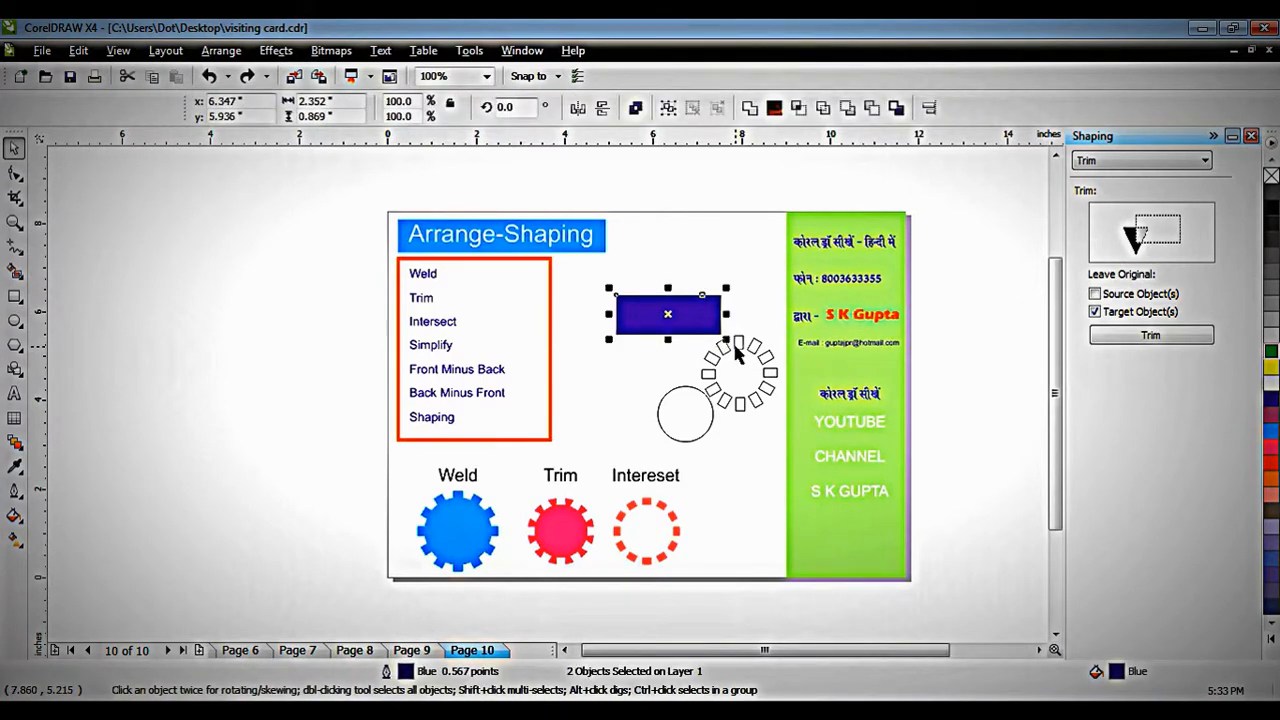
{"action": "key", "text": "Delete"}
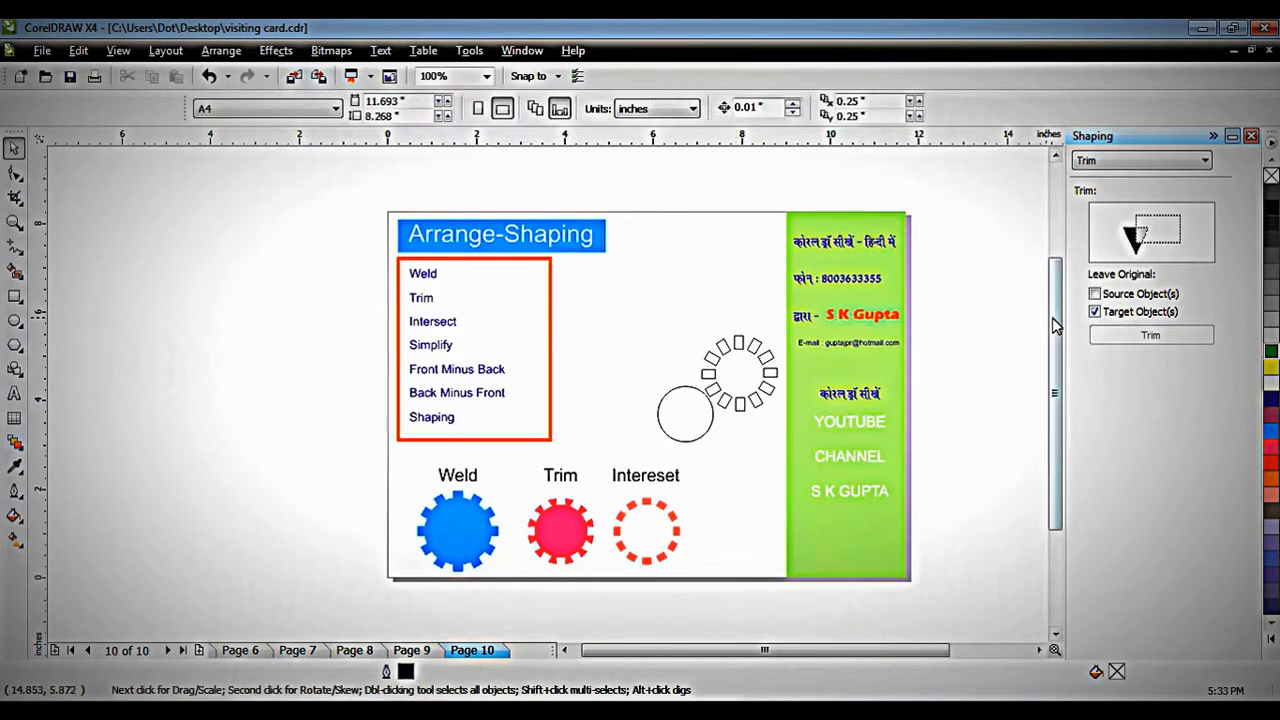
Step: Turn off leaving the target original for Trim and close the Shaping docker
{"action": "left_click", "coordinate": [1095, 312]}
{"action": "left_click", "coordinate": [1116, 163]}
{"action": "left_click", "coordinate": [1118, 165]}
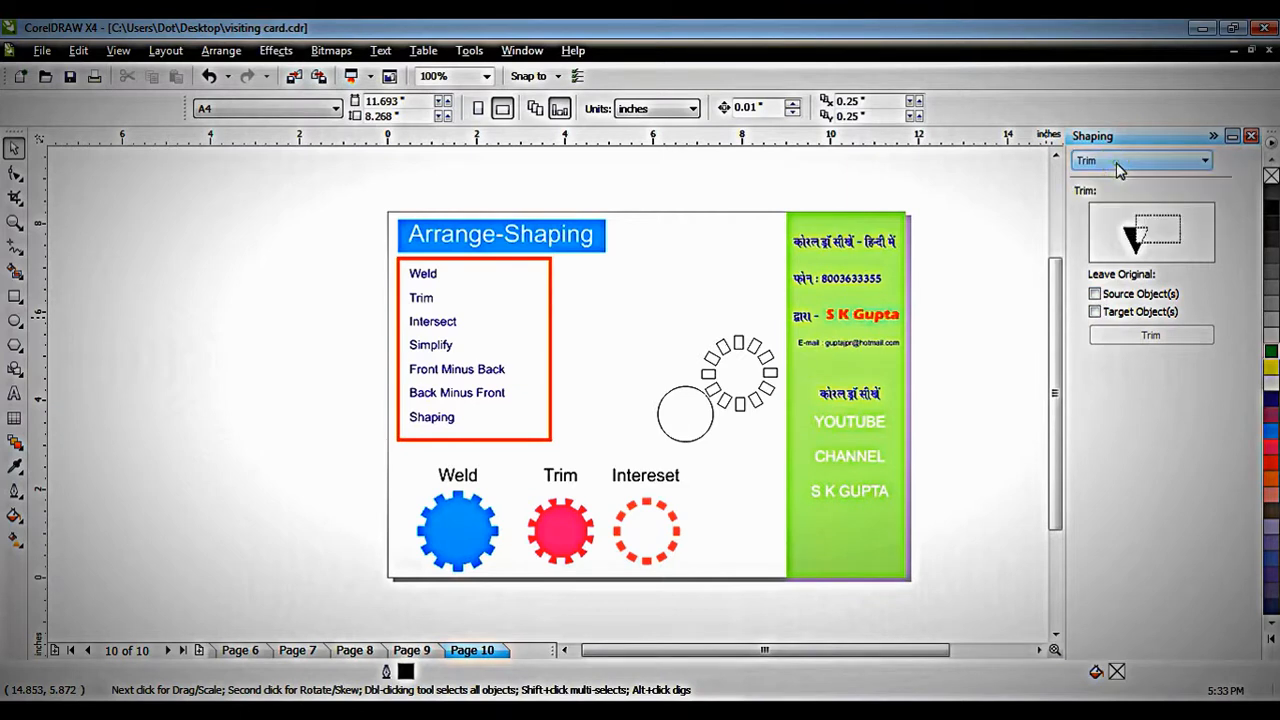
{"action": "left_click", "coordinate": [1252, 137]}
{"action": "left_click", "coordinate": [221, 50]}
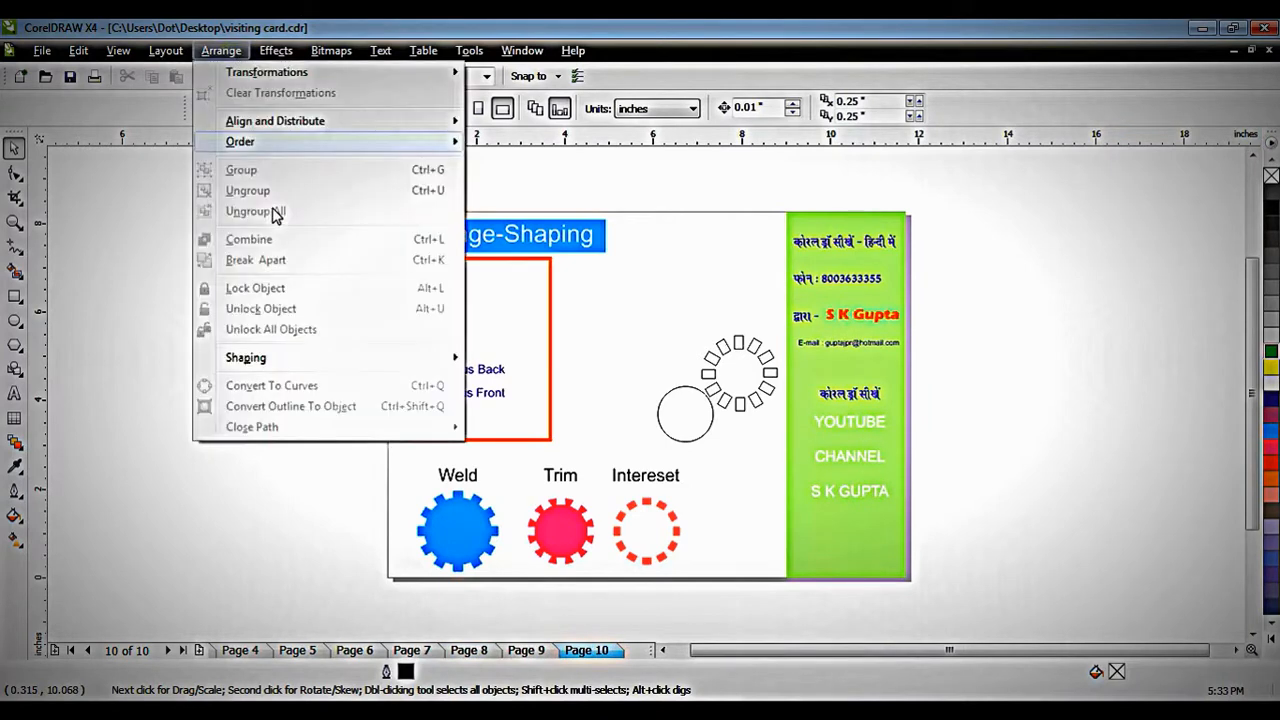
{"action": "mouse_move", "coordinate": [292, 364]}
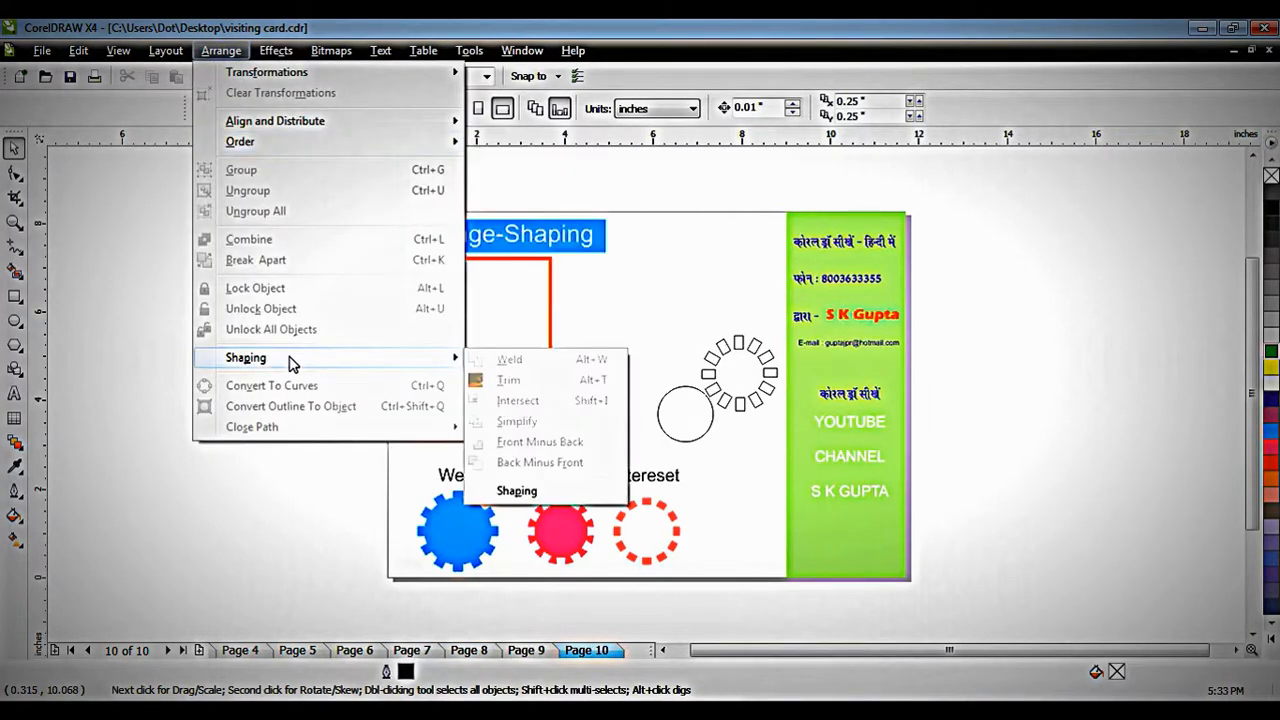
{"action": "left_click", "coordinate": [650, 302]}
Step: Align the ring of small rectangles and the circle on a common centre, both horizontally and vertically
{"action": "left_click_drag", "start_coordinate": [621, 322], "coordinate": [785, 460]}
{"action": "key", "text": "c"}
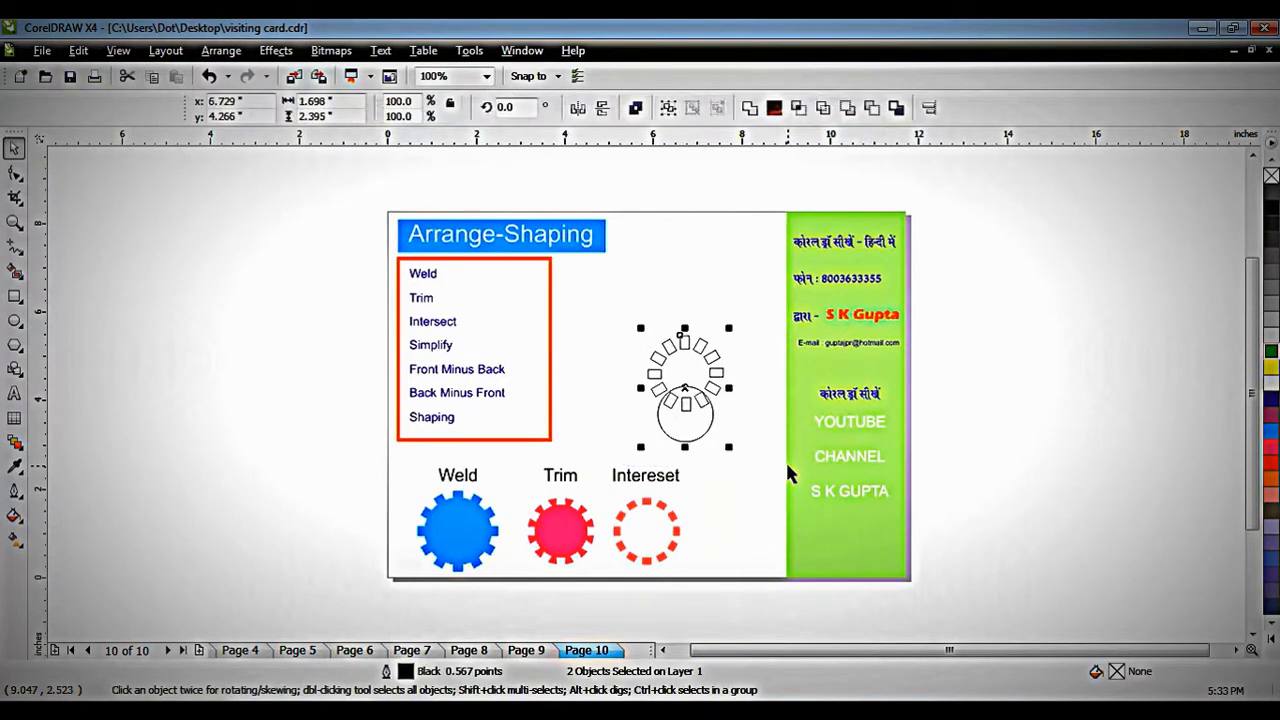
{"action": "left_click", "coordinate": [660, 290]}
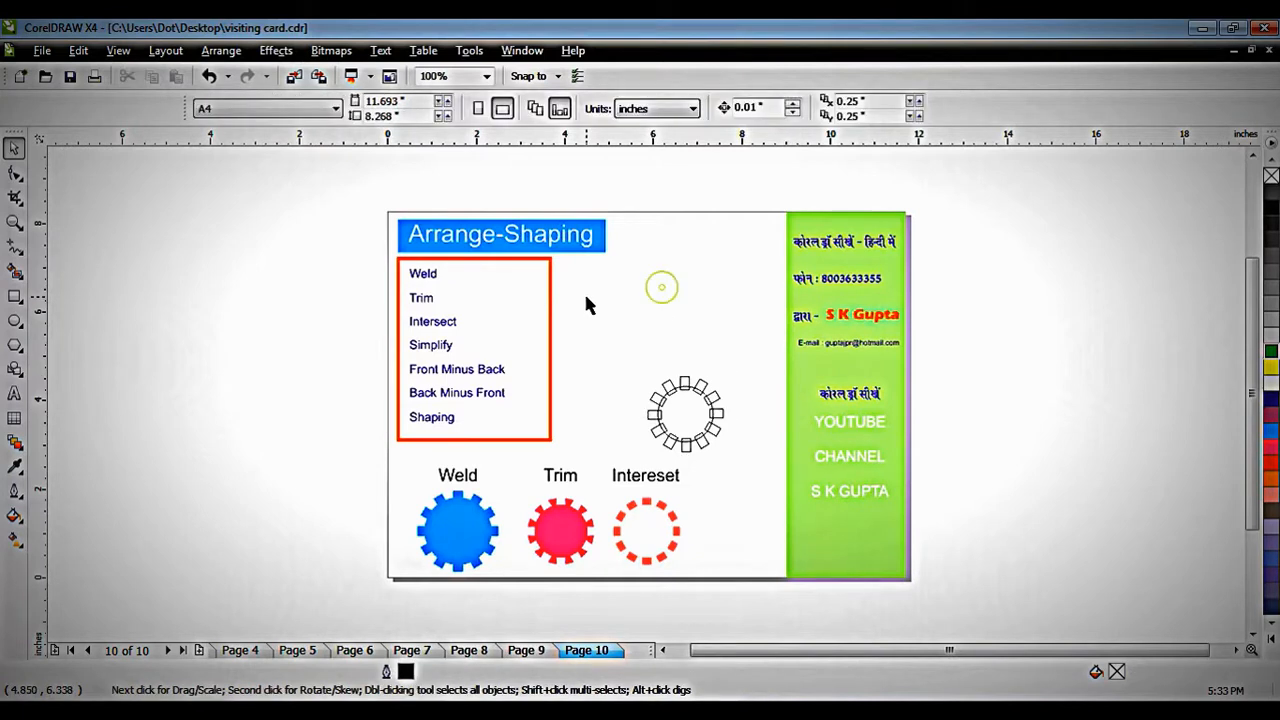
{"action": "left_click", "coordinate": [221, 50]}
{"action": "mouse_move", "coordinate": [268, 358]}
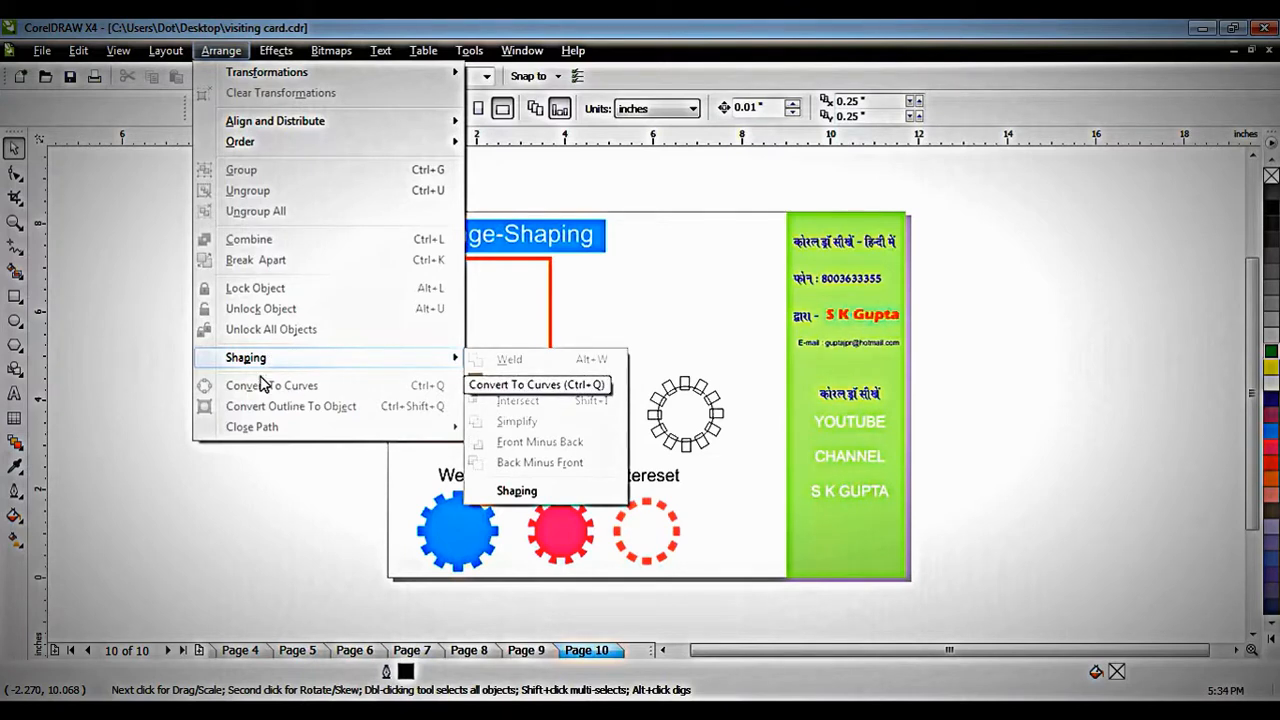
{"action": "left_click", "coordinate": [143, 329]}
Step: Draw a rectangle about 2.76 by 1.72 inches above the circular ring and convert it to curves
{"action": "left_click", "coordinate": [14, 296]}
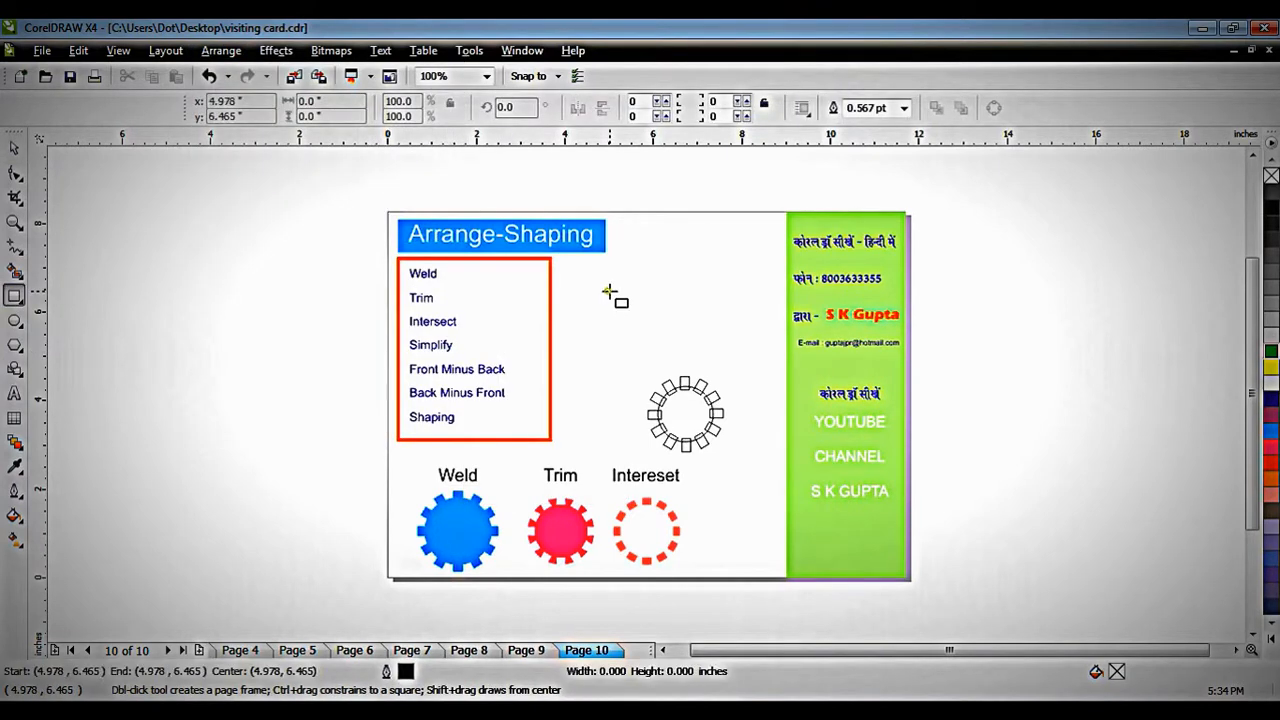
{"action": "left_click_drag", "start_coordinate": [607, 291], "coordinate": [730, 367]}
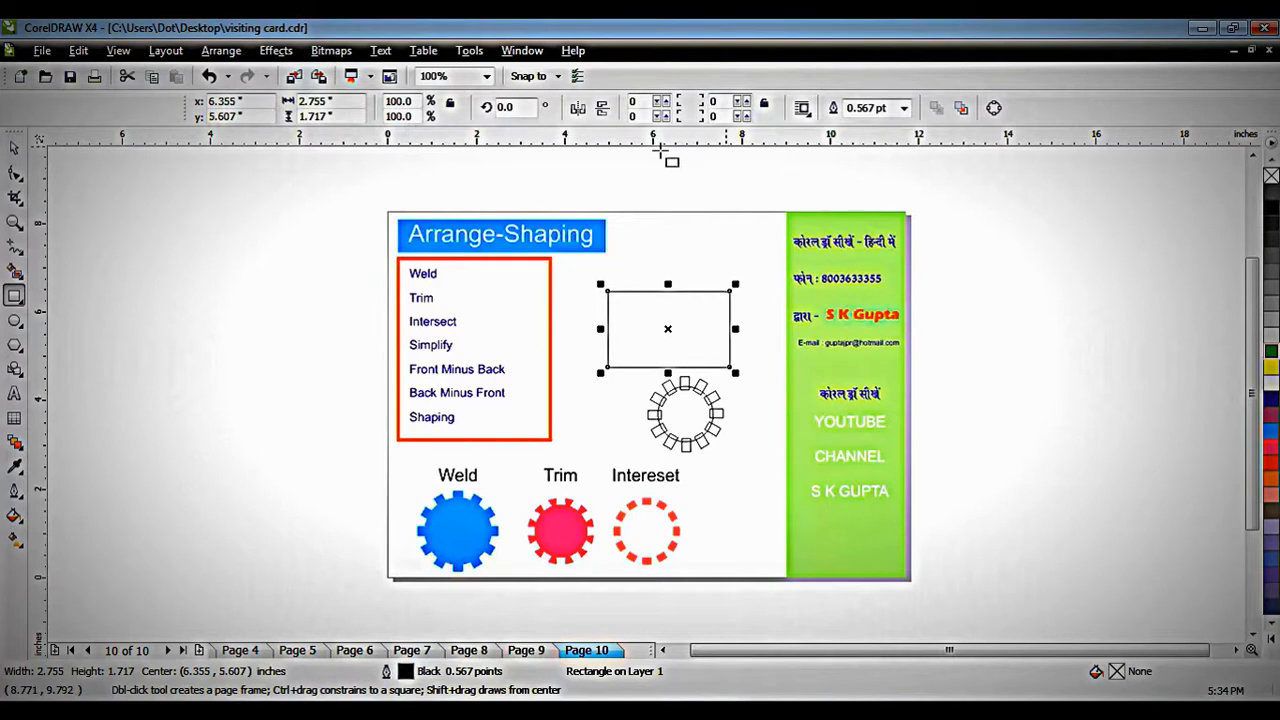
{"action": "key", "text": "space"}
{"action": "left_click", "coordinate": [221, 50]}
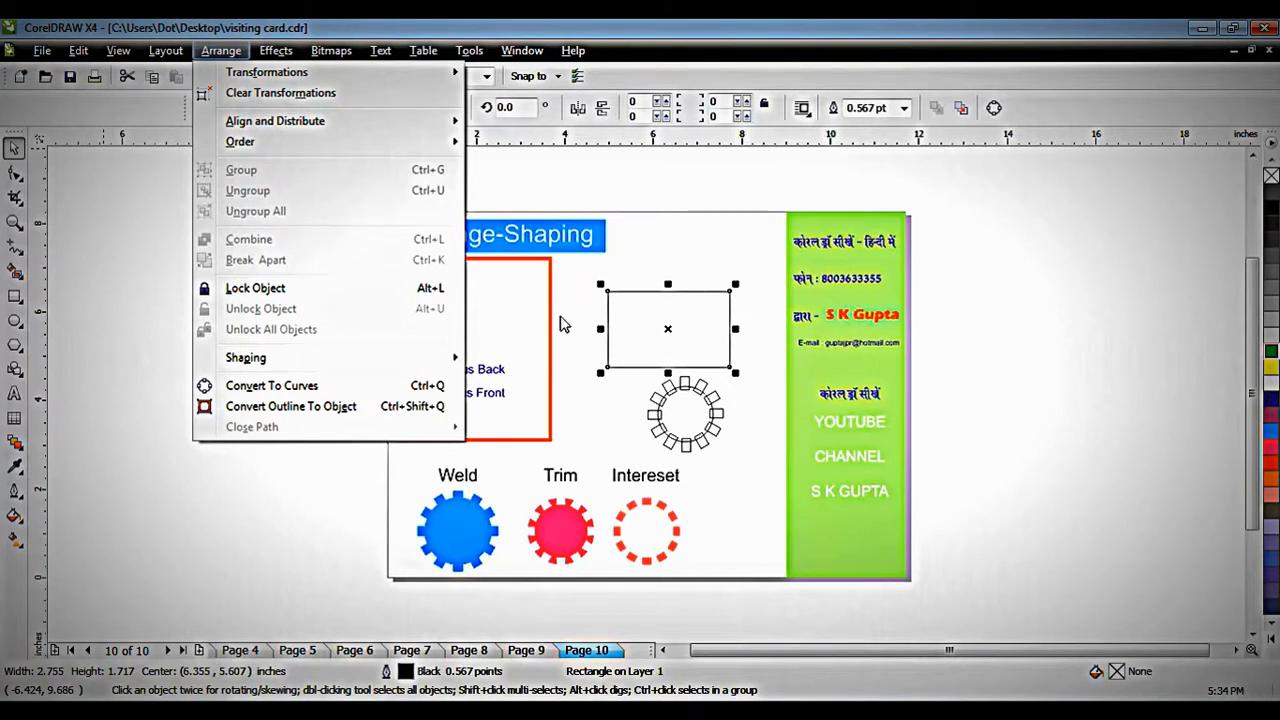
{"action": "left_click", "coordinate": [210, 386]}
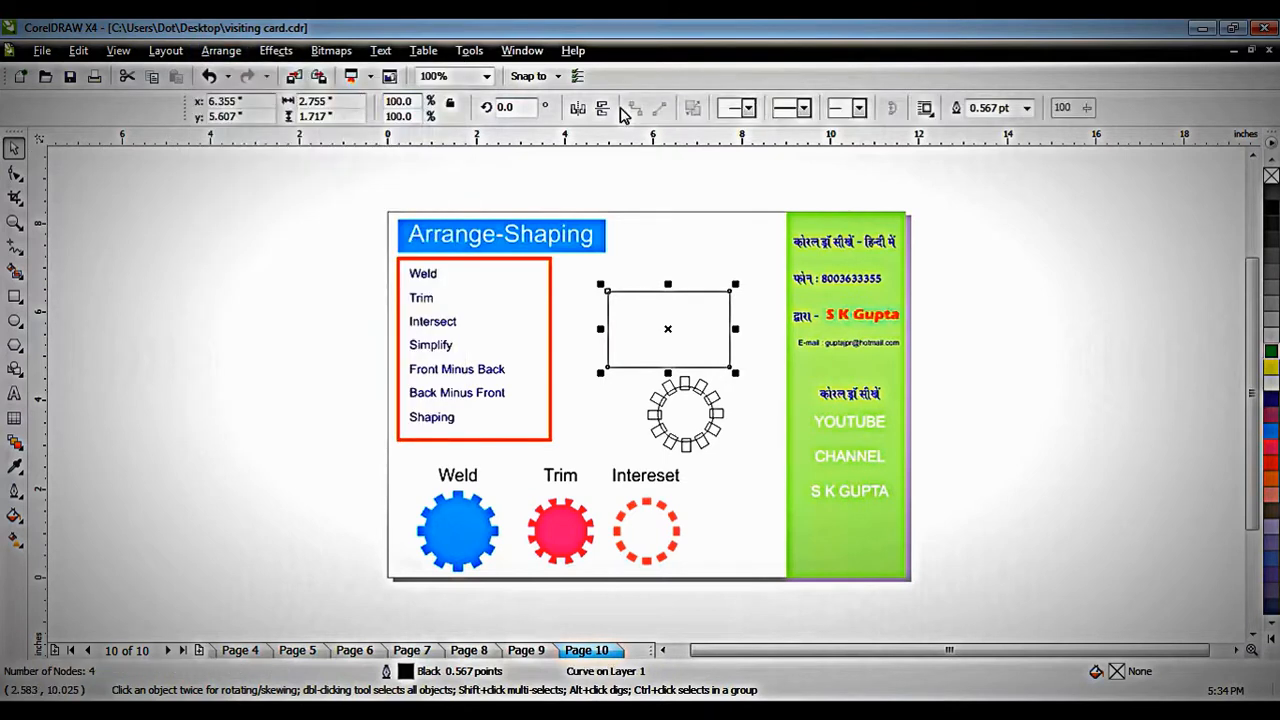
Step: Move the rectangle slightly up and add the artistic text "Japan" below it, enlarged to about 70 pt
{"action": "left_click_drag", "start_coordinate": [669, 331], "coordinate": [680, 291]}
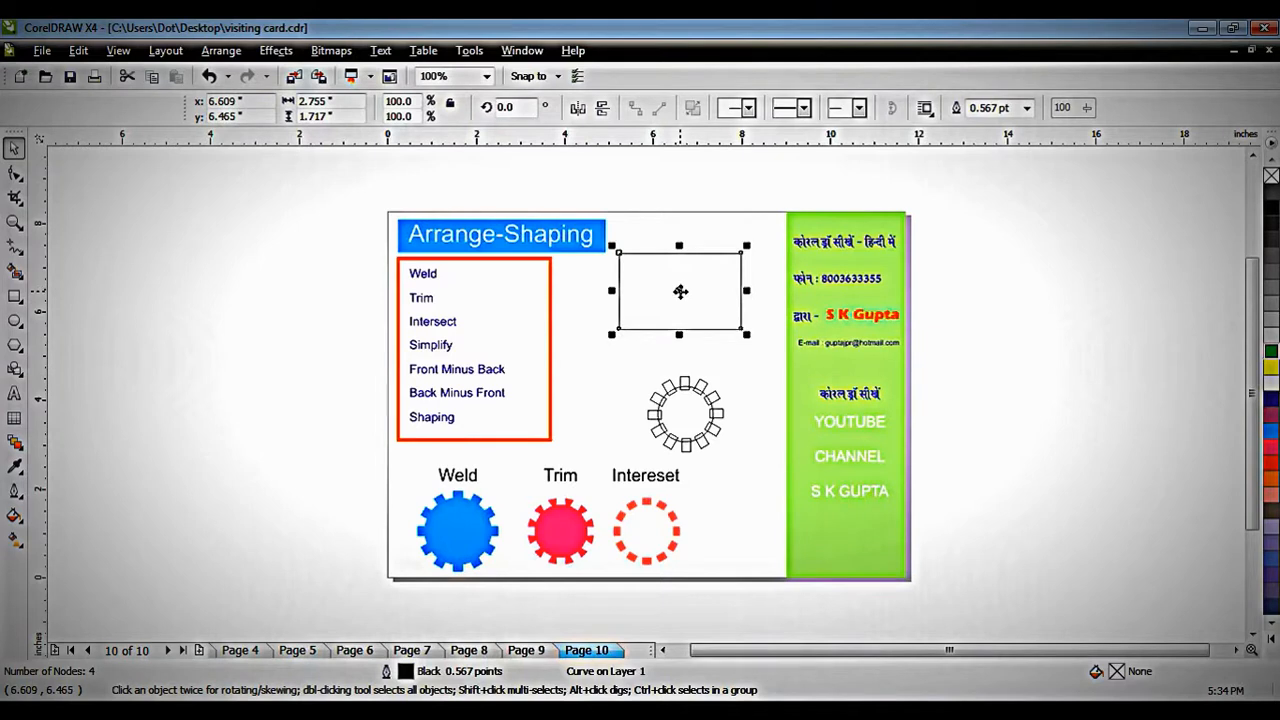
{"action": "left_click", "coordinate": [15, 394]}
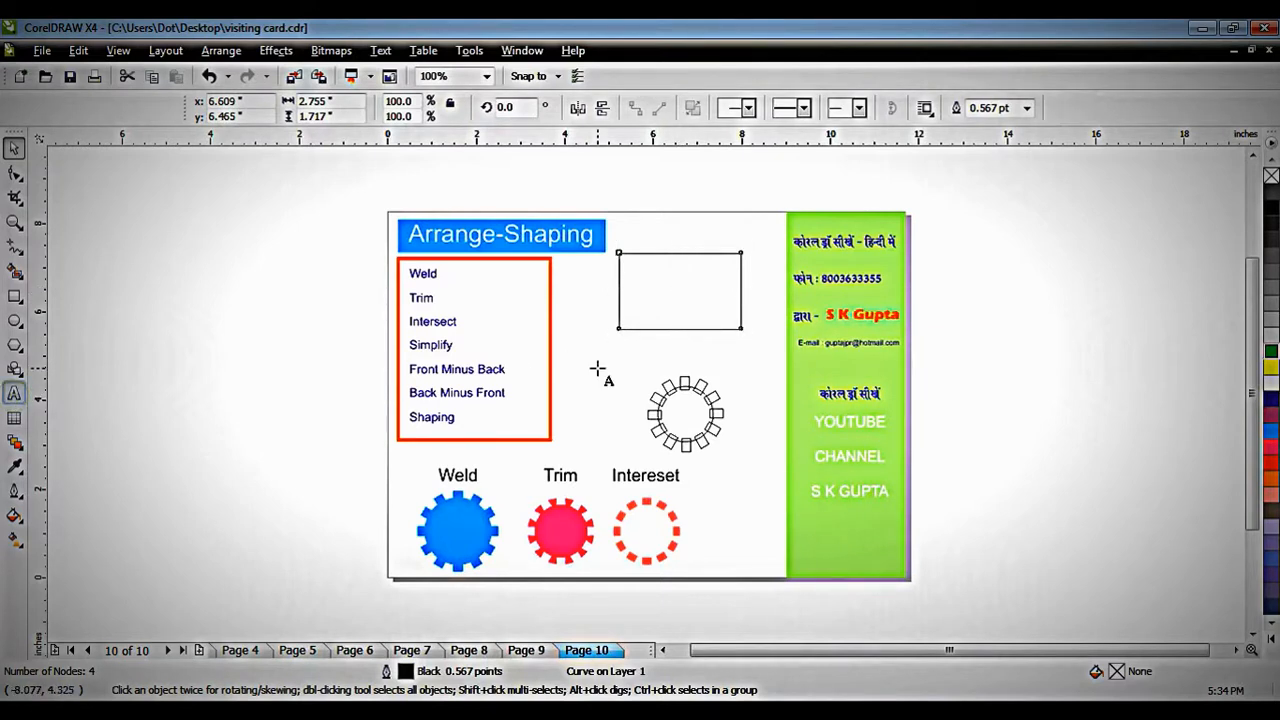
{"action": "left_click", "coordinate": [597, 370]}
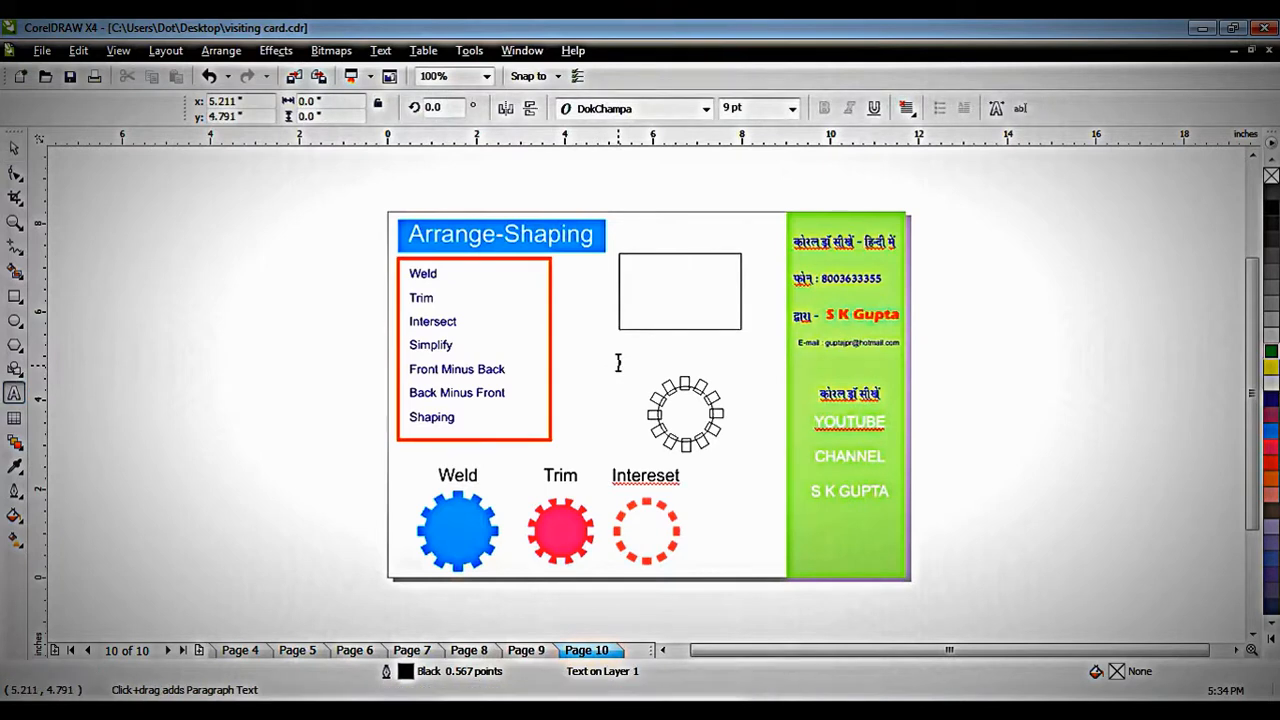
{"action": "left_click", "coordinate": [618, 363]}
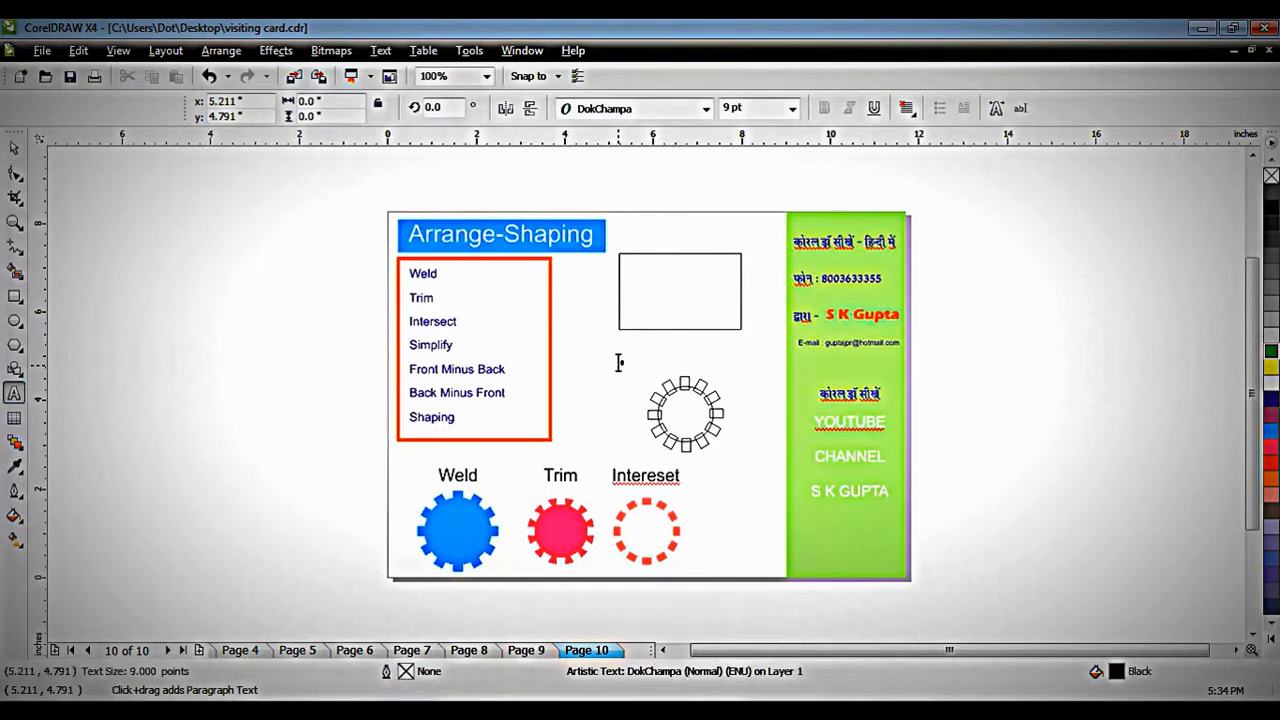
{"action": "type", "text": "Simplify"}
{"action": "key", "text": "BackSpace"}
{"action": "key", "text": "BackSpace"}
{"action": "key", "text": "BackSpace"}
{"action": "key", "text": "ctrl+space"}
{"action": "left_click_drag", "start_coordinate": [642, 354], "coordinate": [744, 318]}
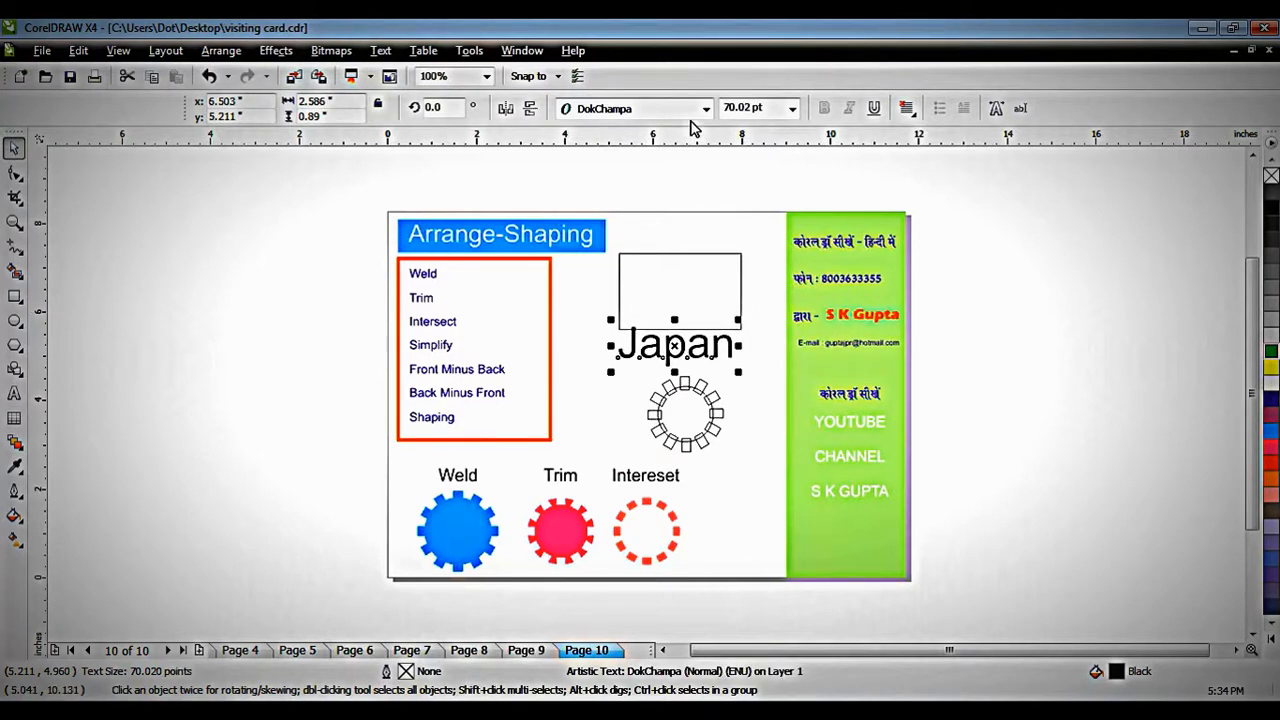
Step: Convert the "Japan" text to curves and shift it slightly left, between the red list frame and the circular ring
{"action": "left_click_drag", "start_coordinate": [675, 345], "coordinate": [646, 350]}
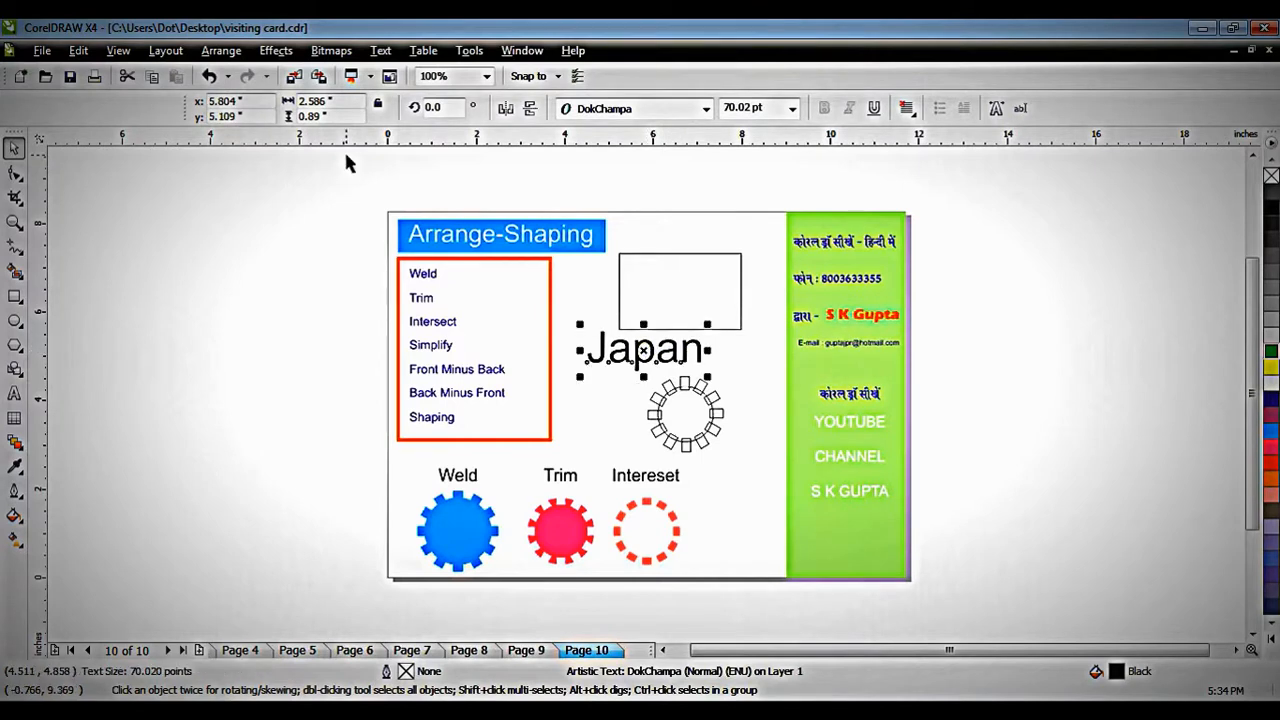
{"action": "left_click", "coordinate": [220, 50]}
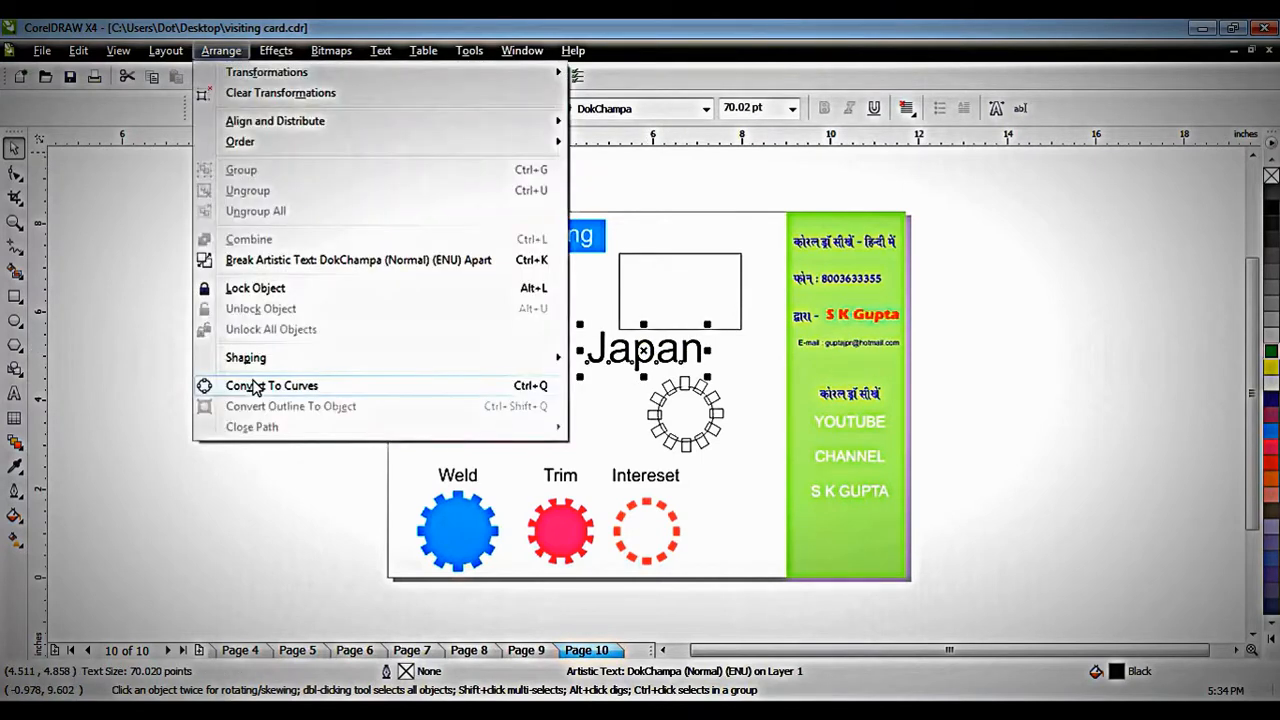
{"action": "left_click", "coordinate": [262, 384]}
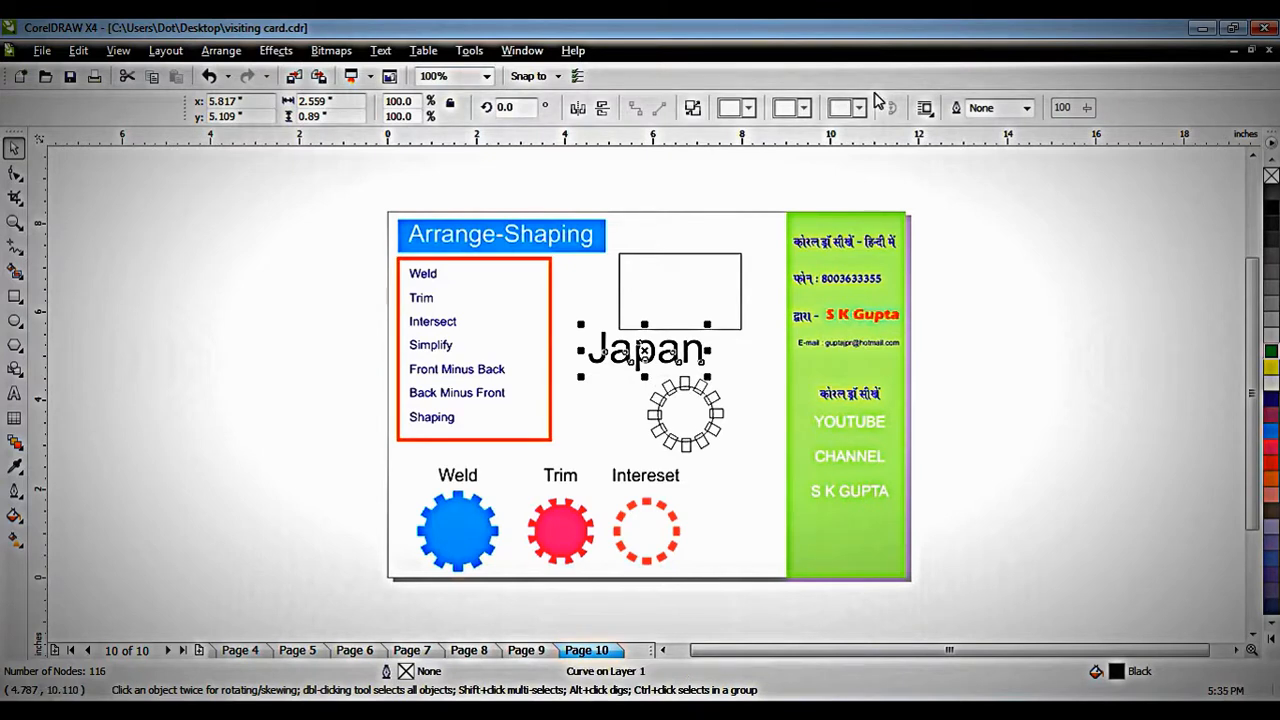
{"action": "left_click_drag", "start_coordinate": [645, 350], "coordinate": [621, 357]}
{"action": "left_click", "coordinate": [221, 50]}
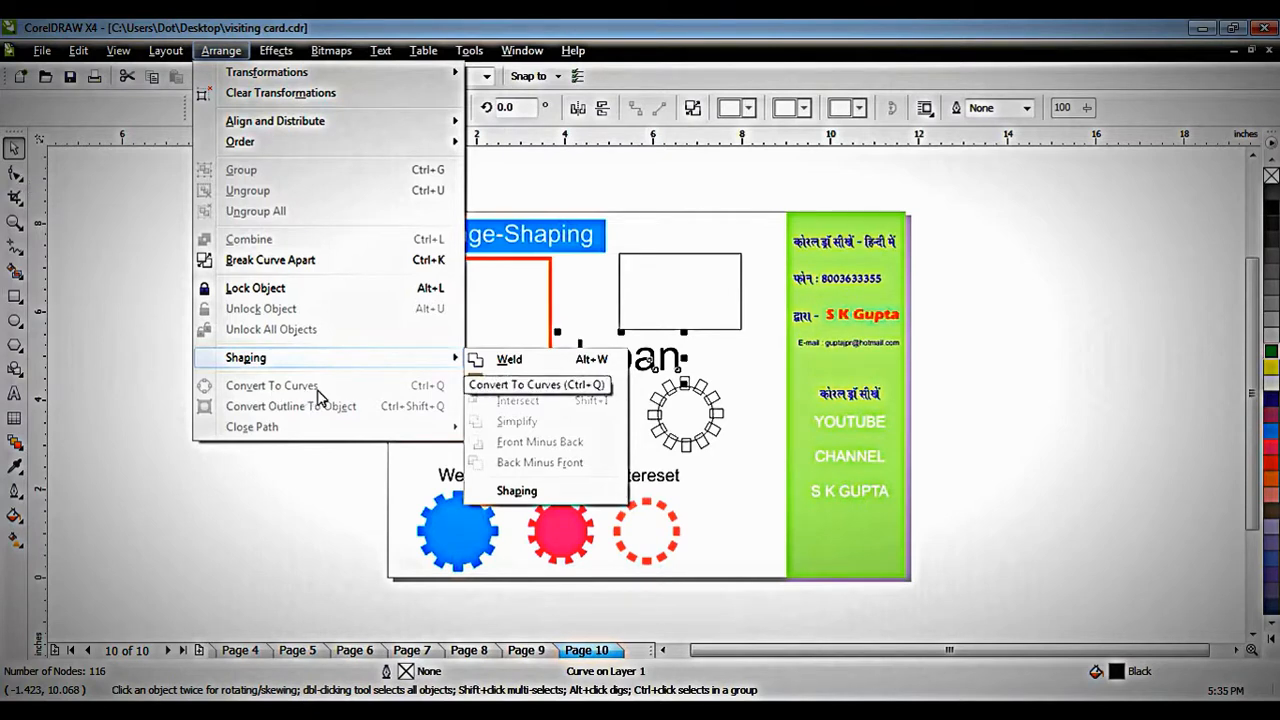
Step: Reshape the rectangle with the Shape tool, moving its upper-right node inward to about 6.78, 6.79 inches and its lower-left node slightly outward
{"action": "left_click", "coordinate": [18, 178]}
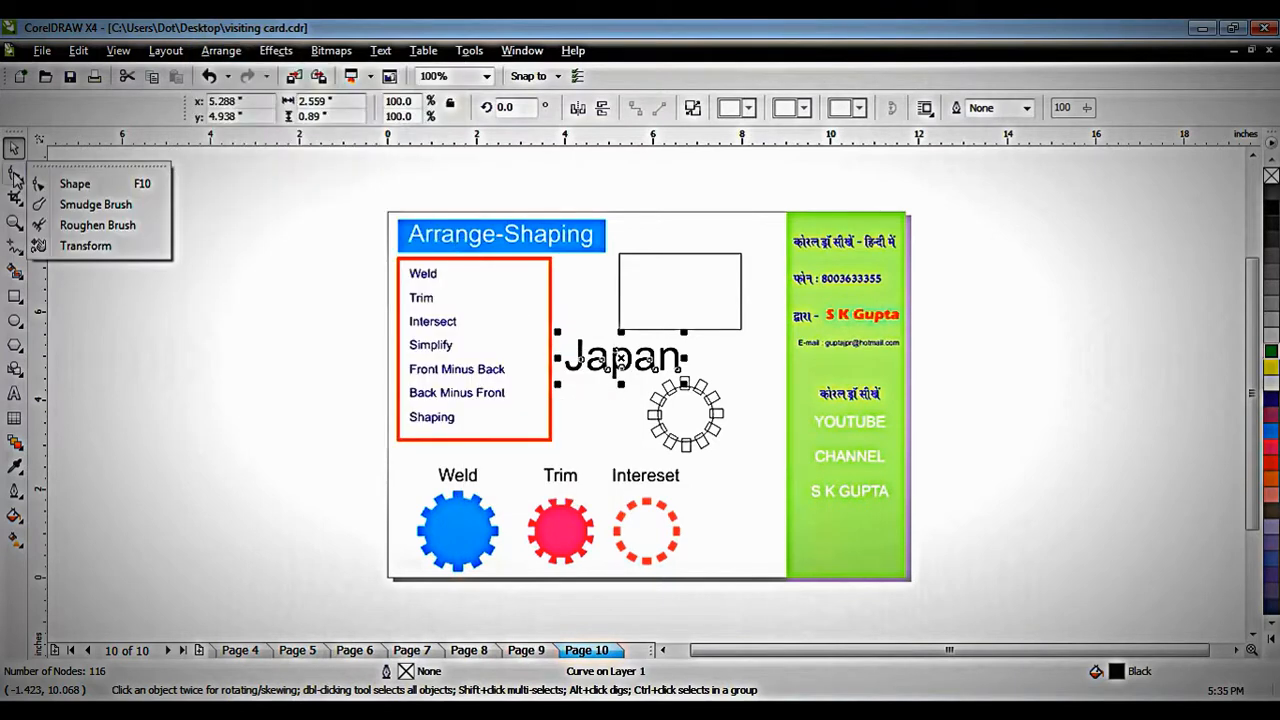
{"action": "left_click", "coordinate": [72, 184]}
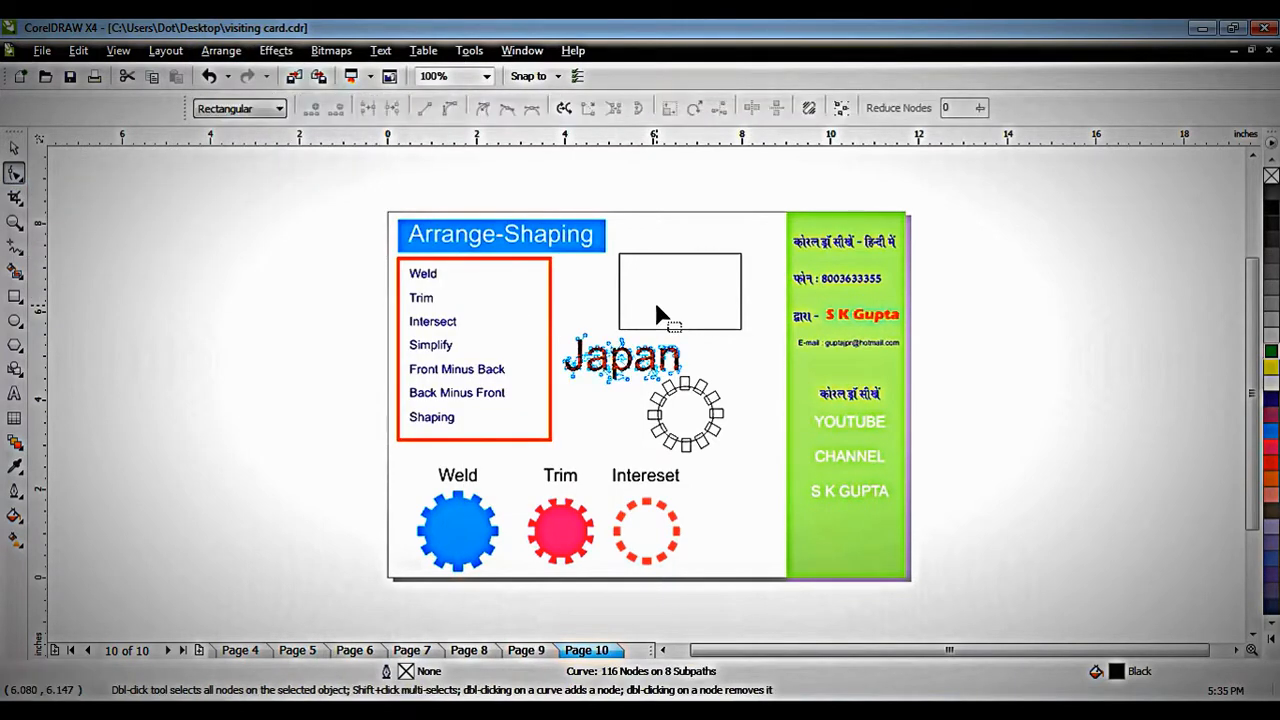
{"action": "left_click", "coordinate": [740, 330]}
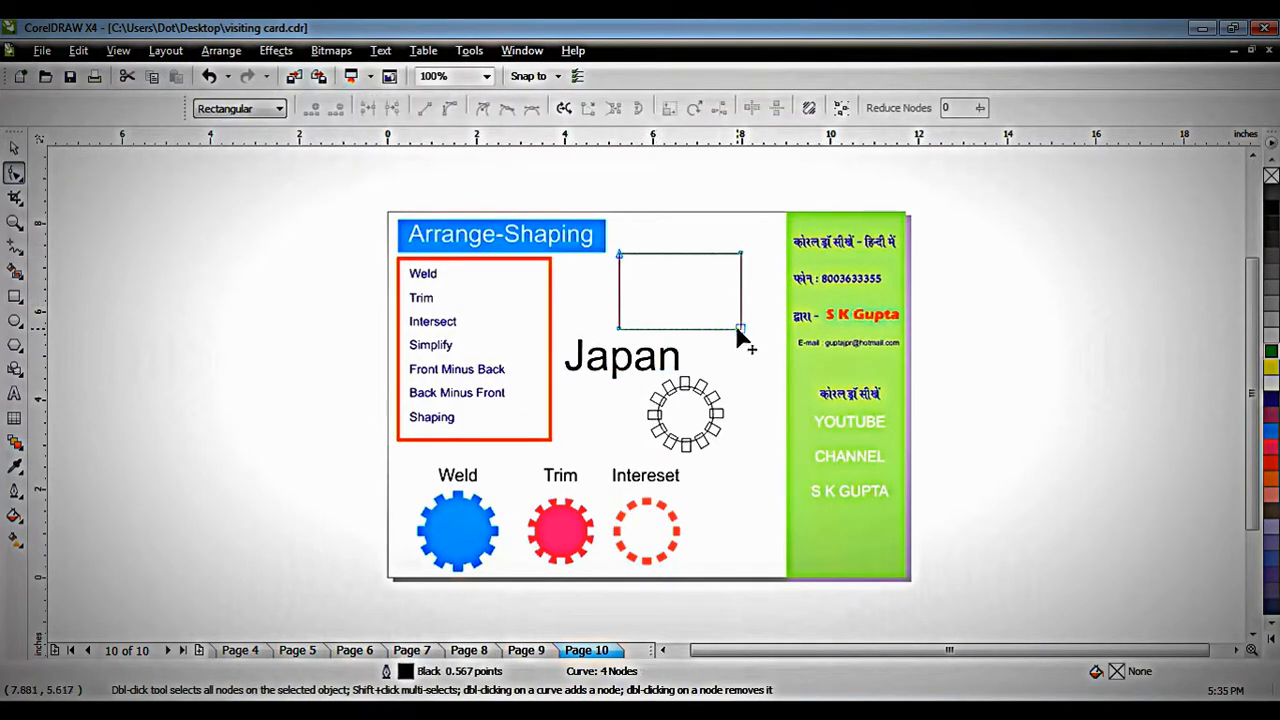
{"action": "left_click", "coordinate": [657, 366]}
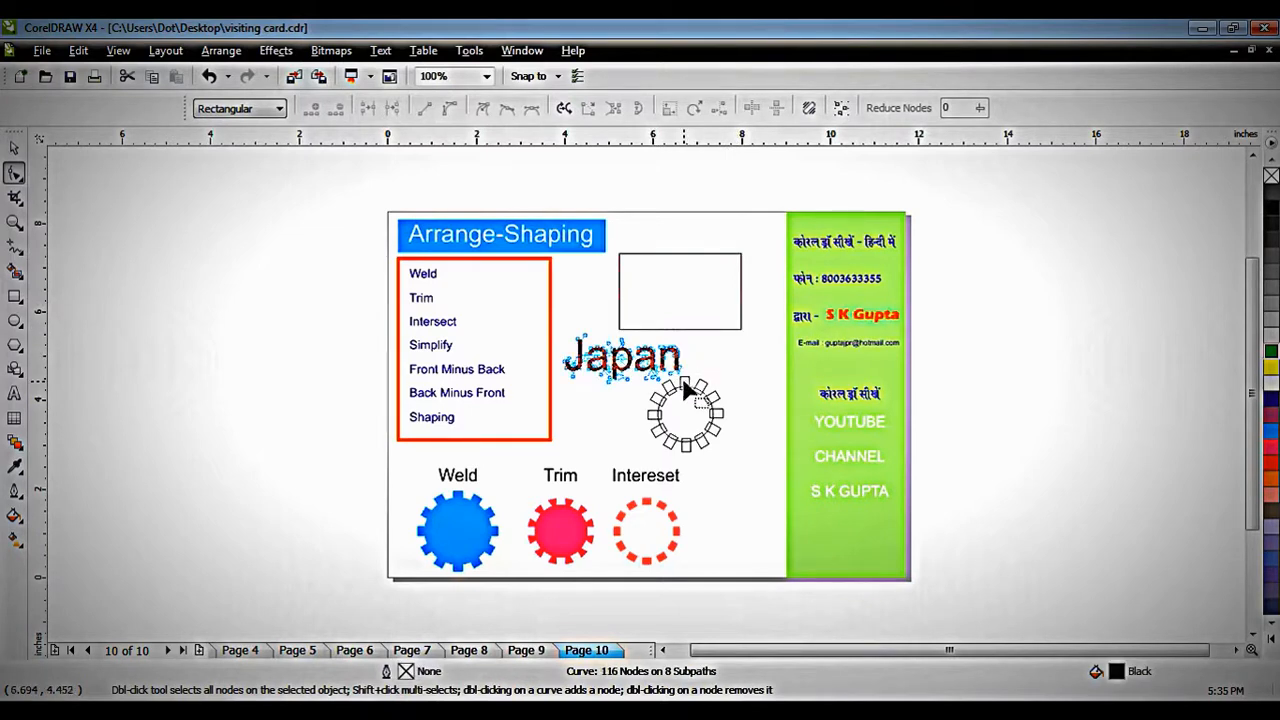
{"action": "left_click", "coordinate": [740, 256]}
{"action": "left_click_drag", "start_coordinate": [741, 255], "coordinate": [687, 276]}
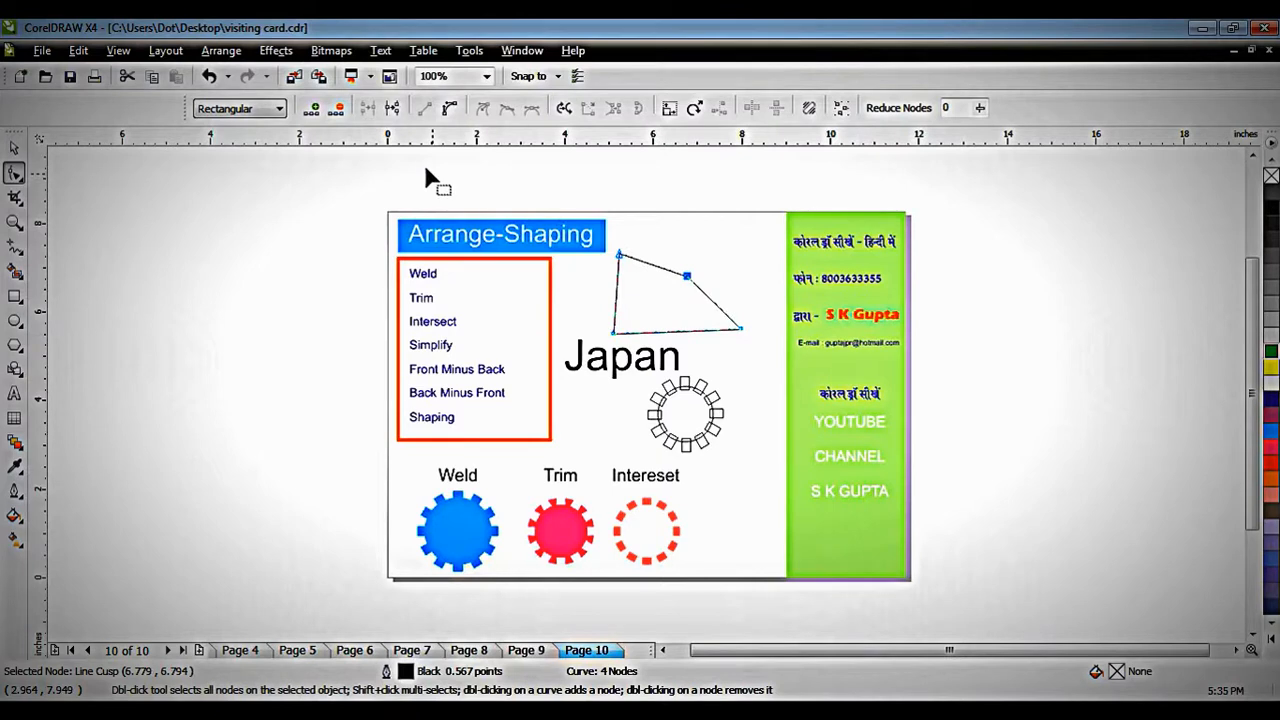
{"action": "left_click", "coordinate": [221, 50]}
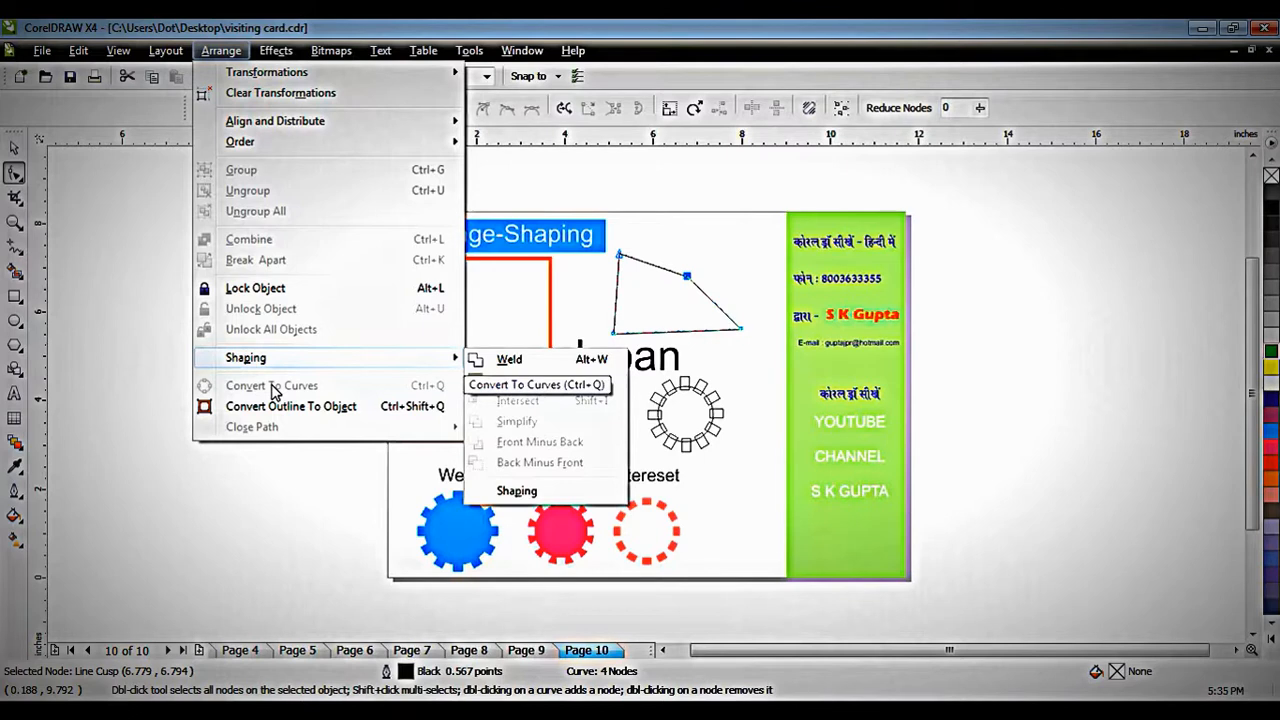
{"action": "left_click", "coordinate": [732, 197]}
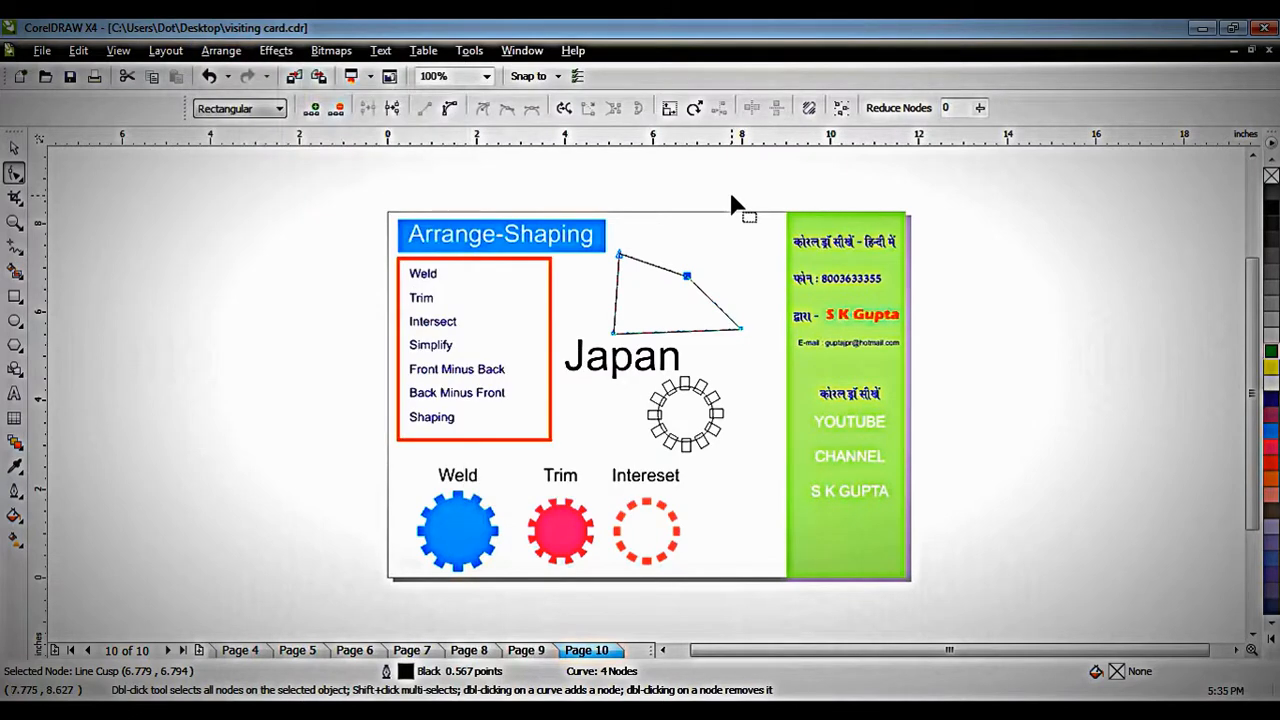
{"action": "key", "text": "space"}
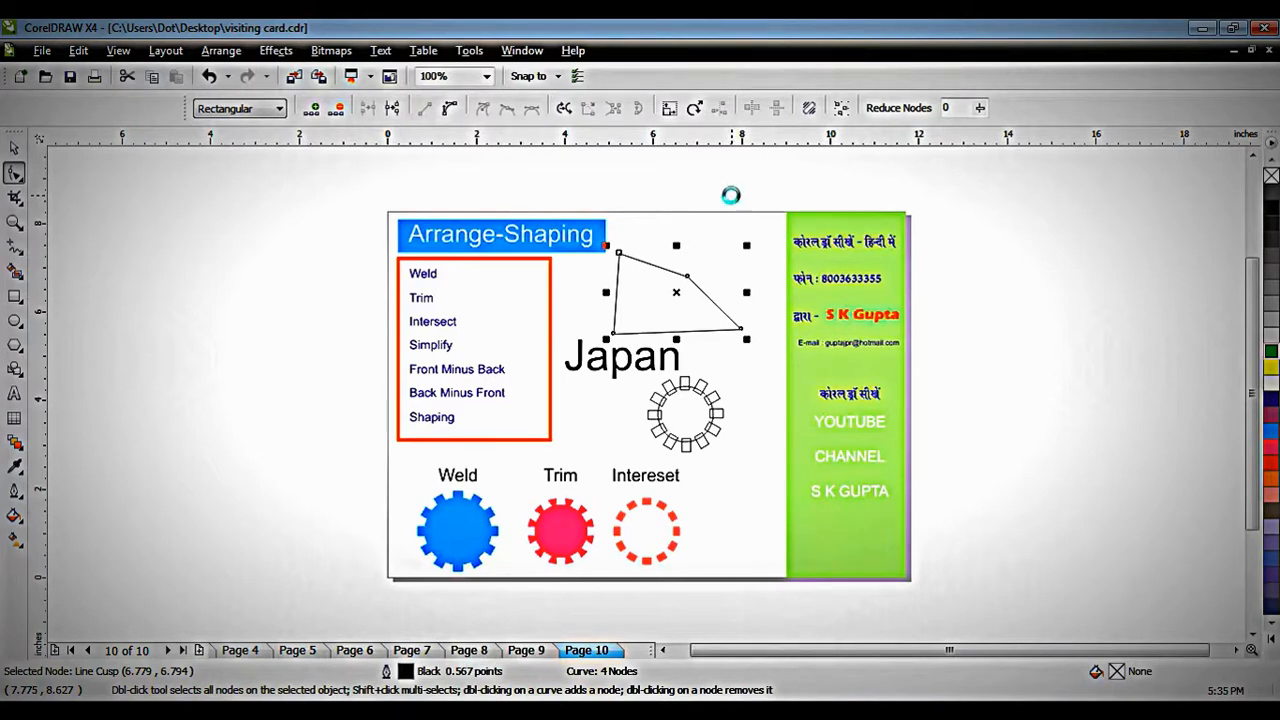
{"action": "key", "text": "ctrl+shift+s"}
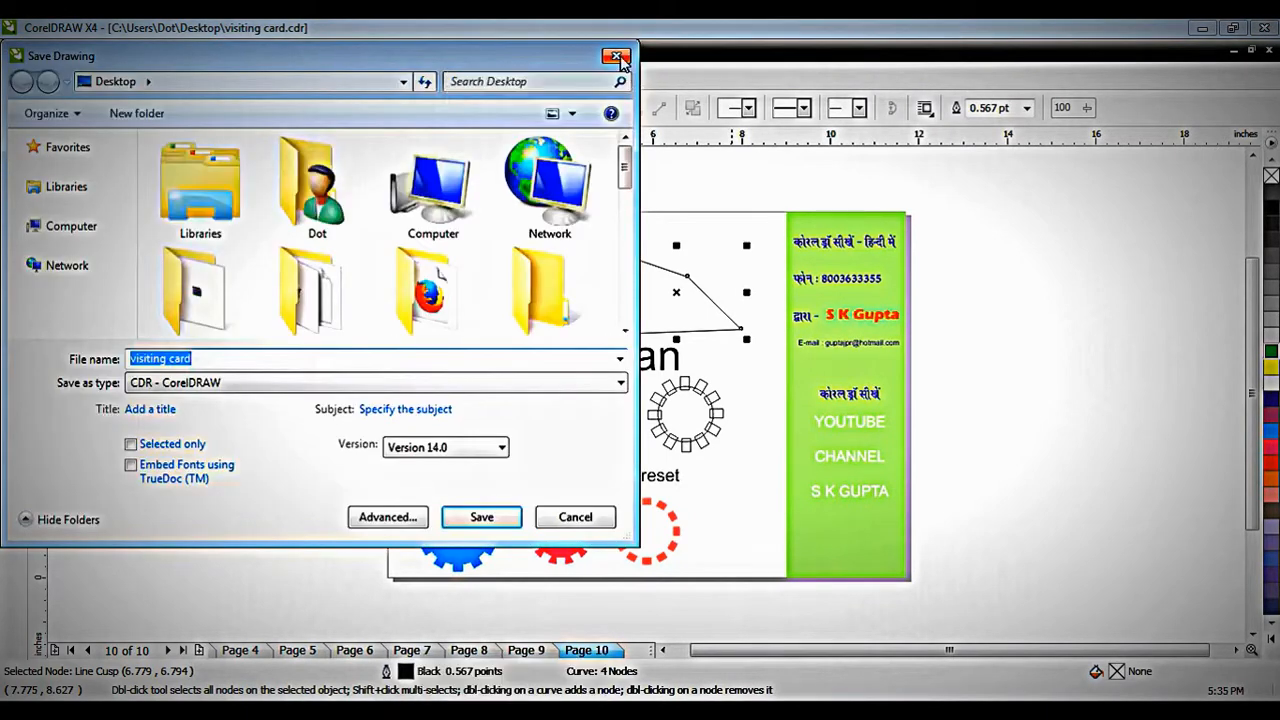
{"action": "key", "text": "Escape"}
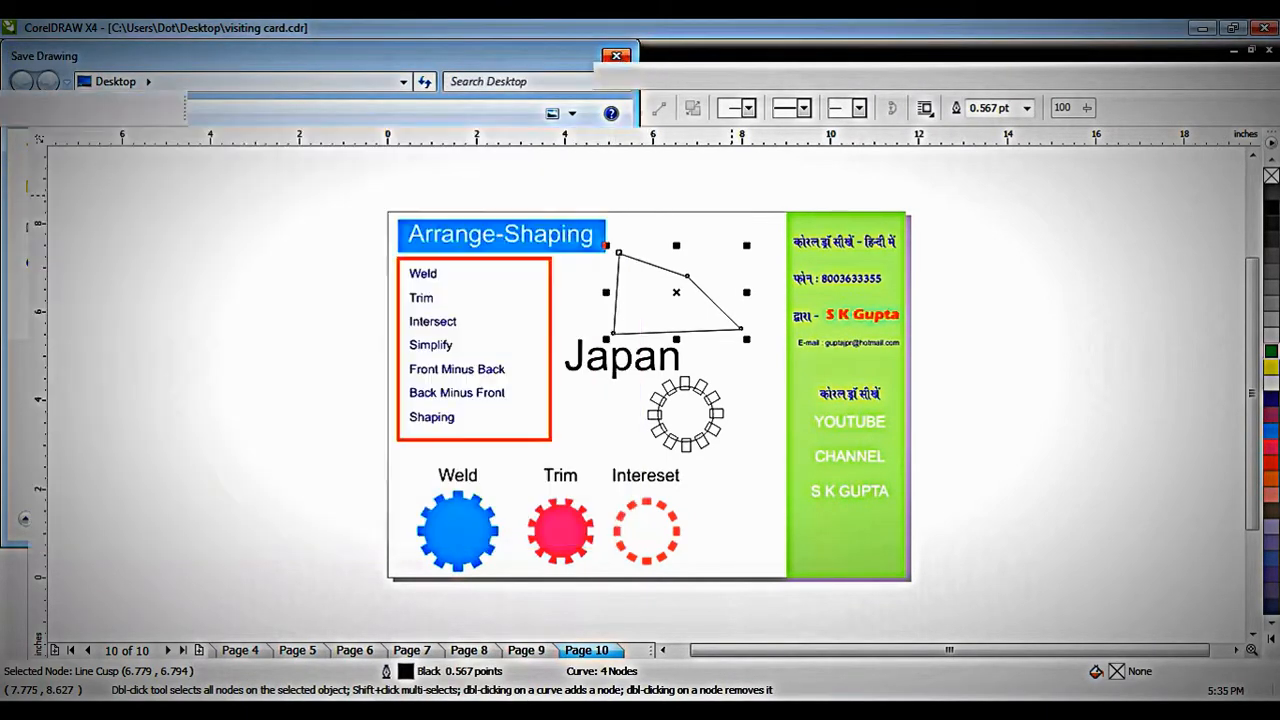